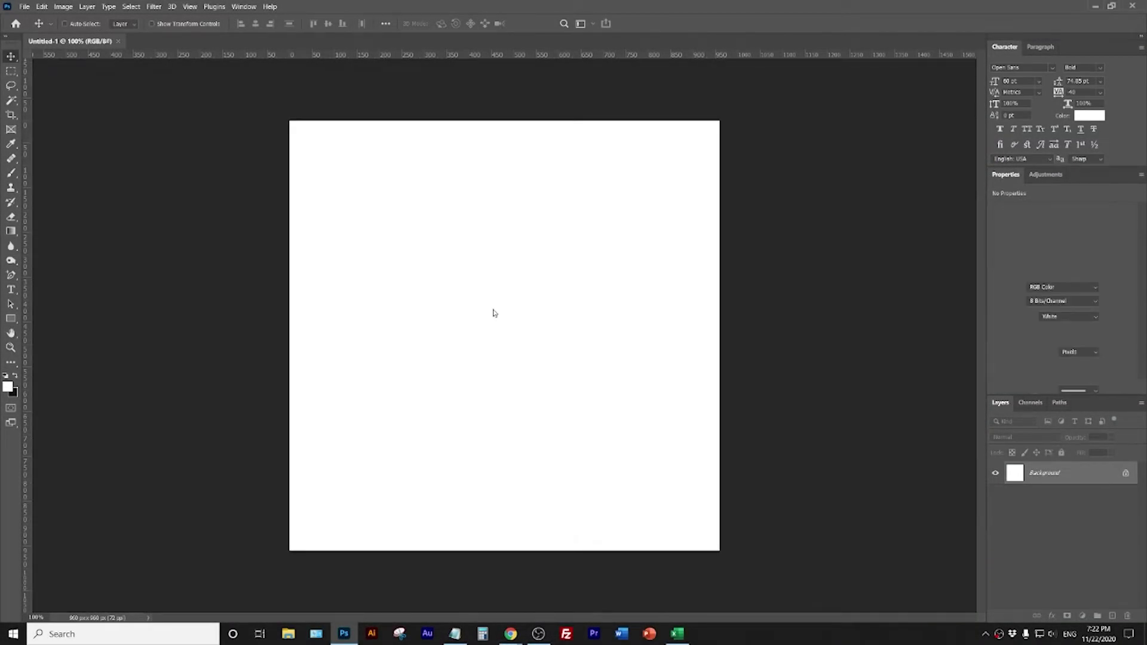
Paste the yellow web page design onto the canvas and resize the image to a width of 1400 pixels.
key("ctrl+v")
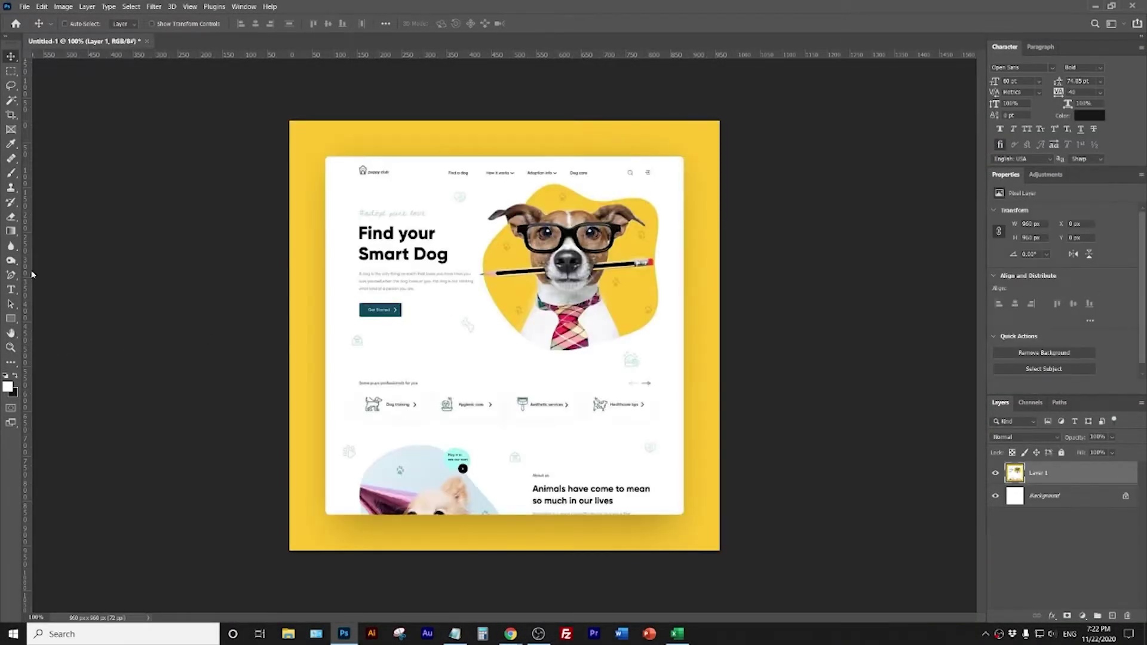
left_click(63, 7)
left_click(77, 86)
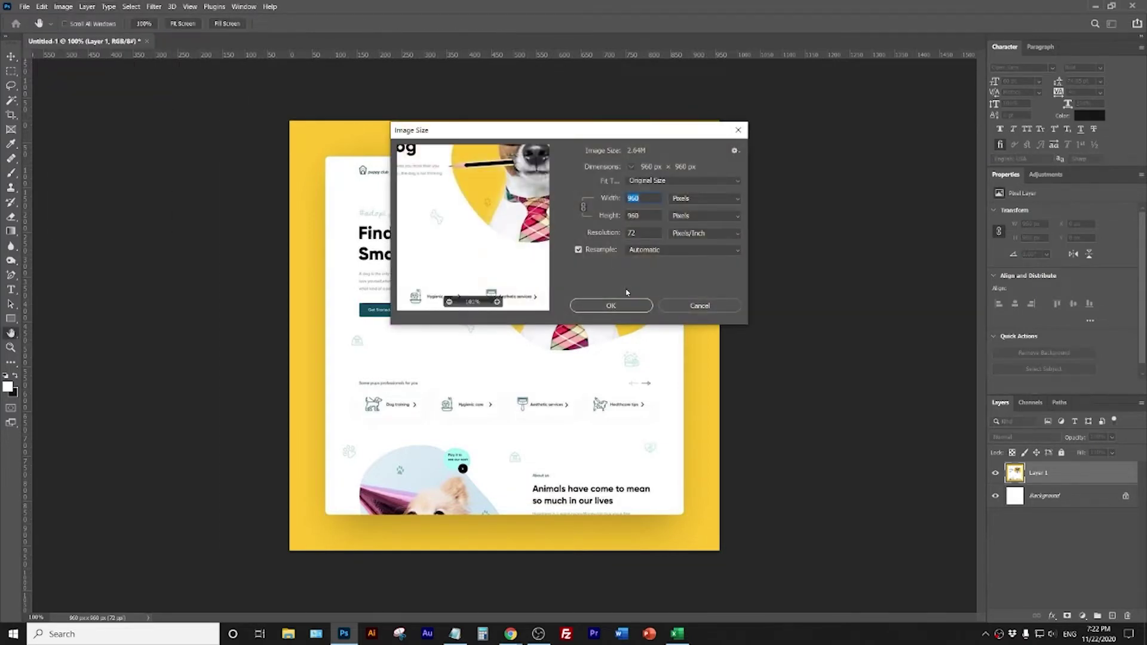
type("1400")
key("Return")
key("v")
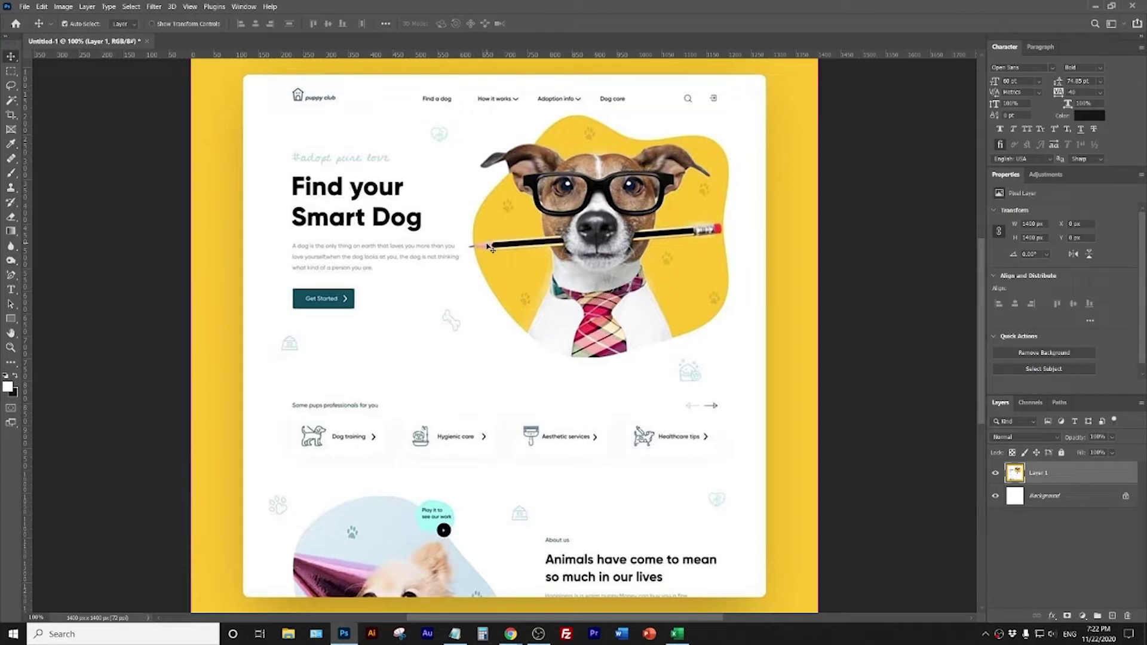
Select the dog illustration in the page header with a freehand lasso outline and copy it.
key("ctrl+plus")
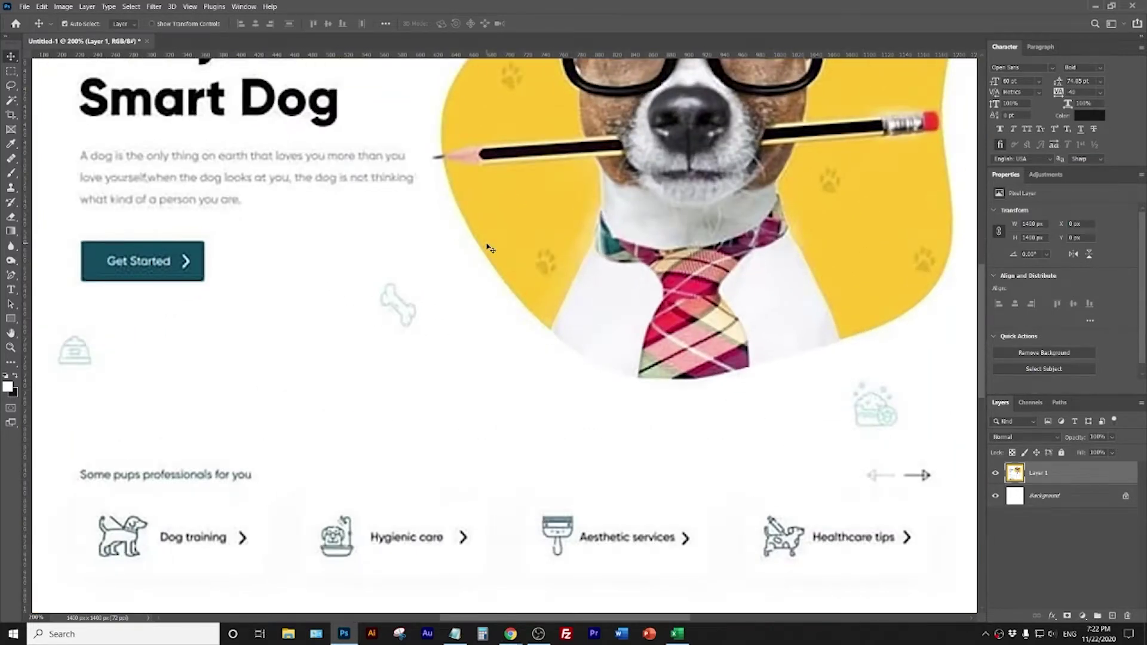
scroll(575, 297, "up", 3)
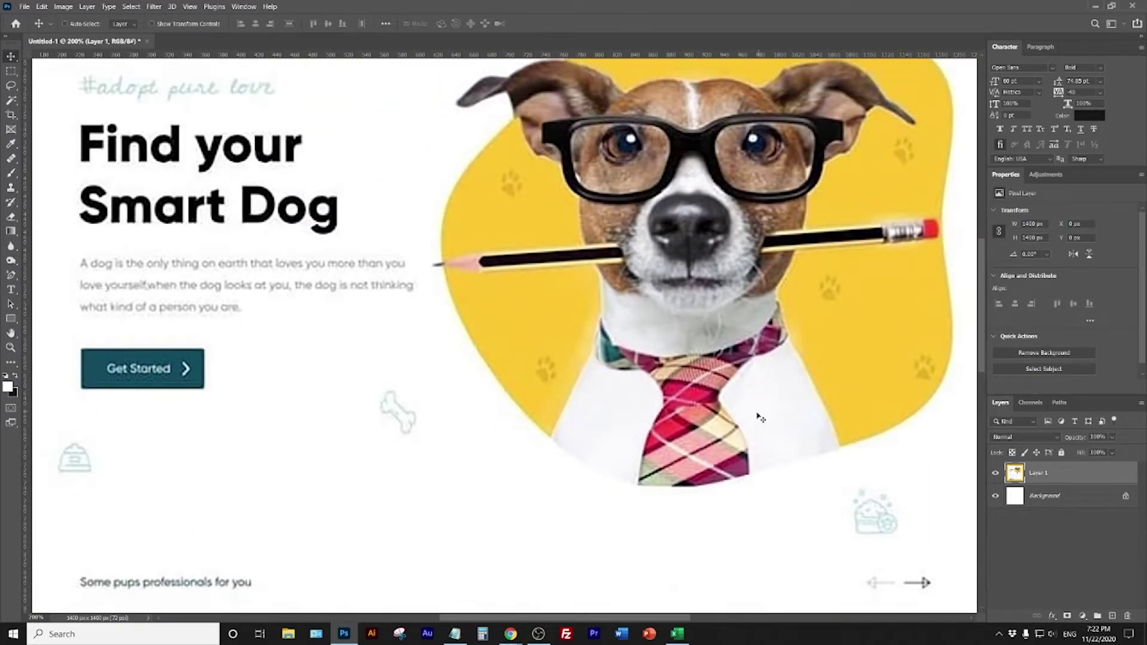
key("ctrl+minus")
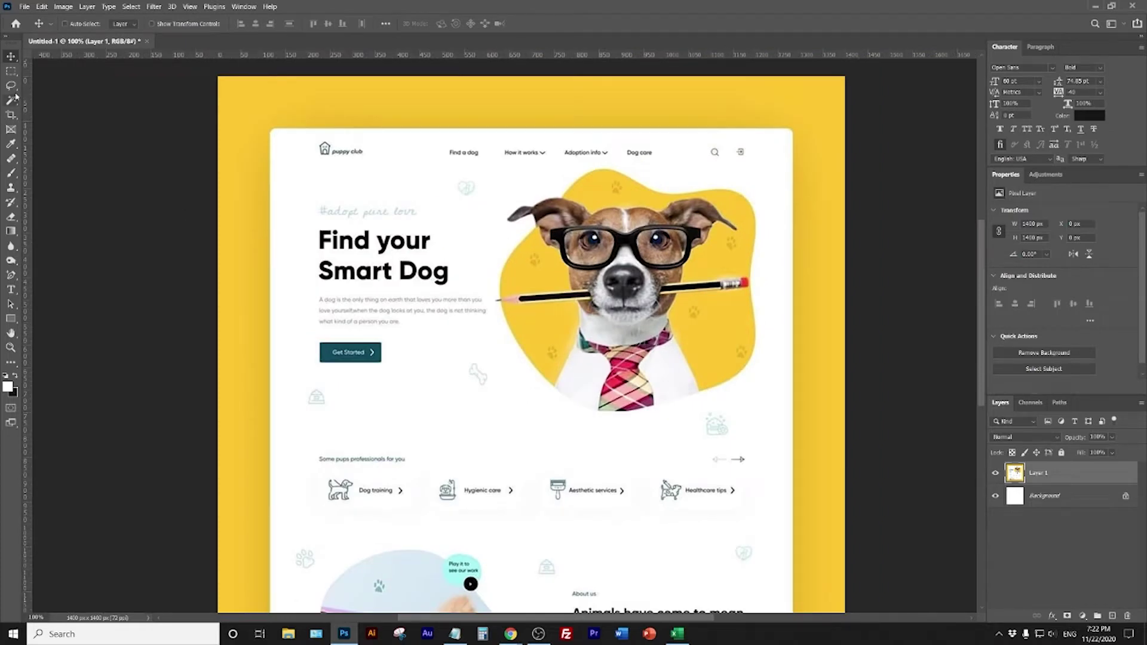
left_click(10, 87)
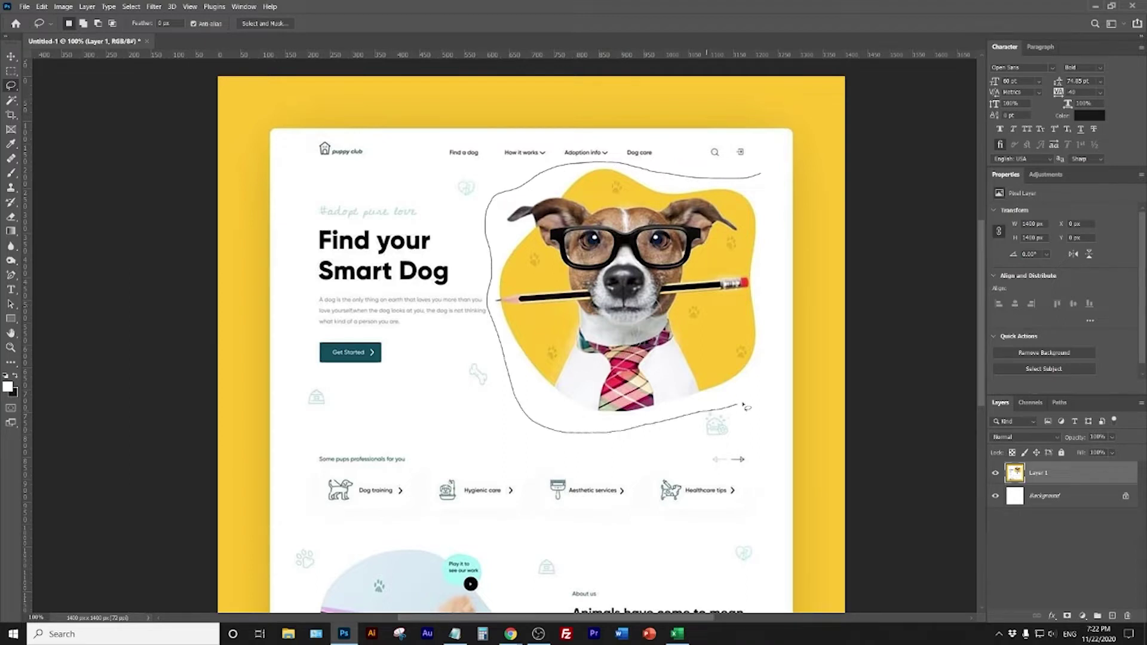
left_click_drag(767, 209, 764, 207)
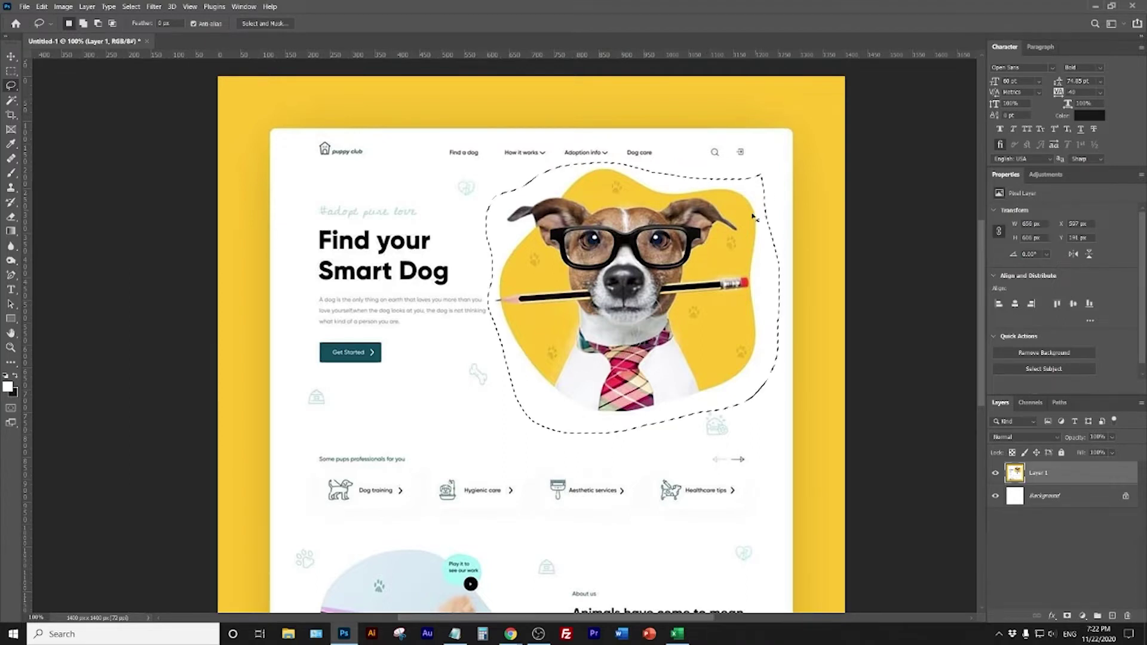
key("Delete")
Create a new 656 × 606 px document from the clipboard size and paste the copied dog illustration into it.
left_click(12, 57)
left_click(24, 7)
left_click(28, 18)
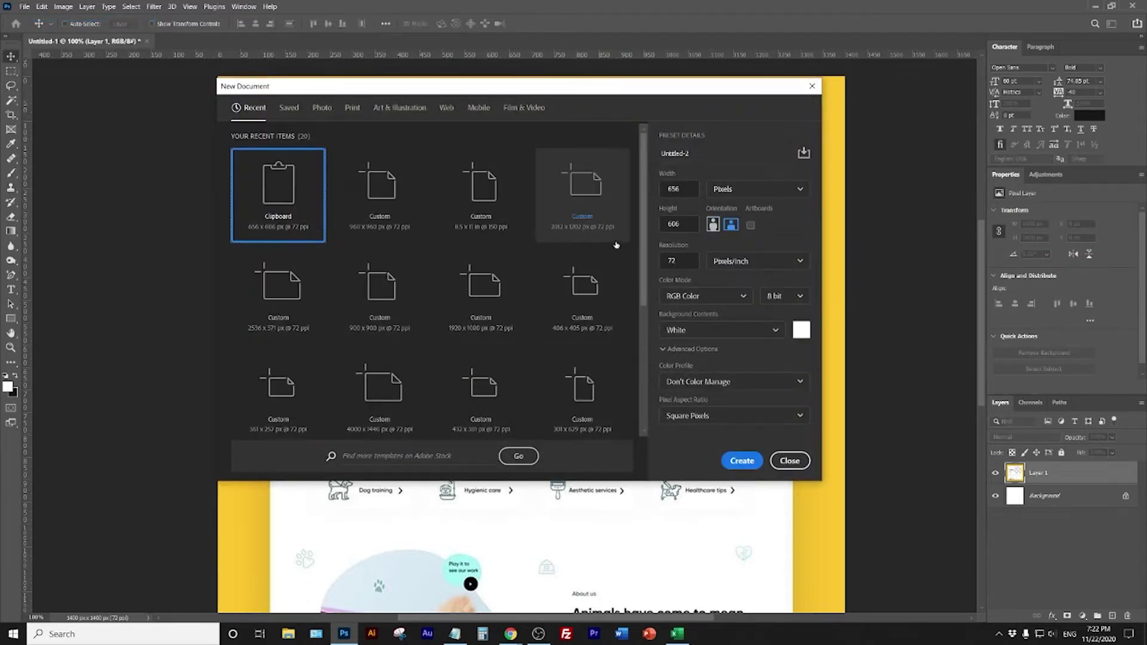
left_click(741, 460)
key("ctrl+v")
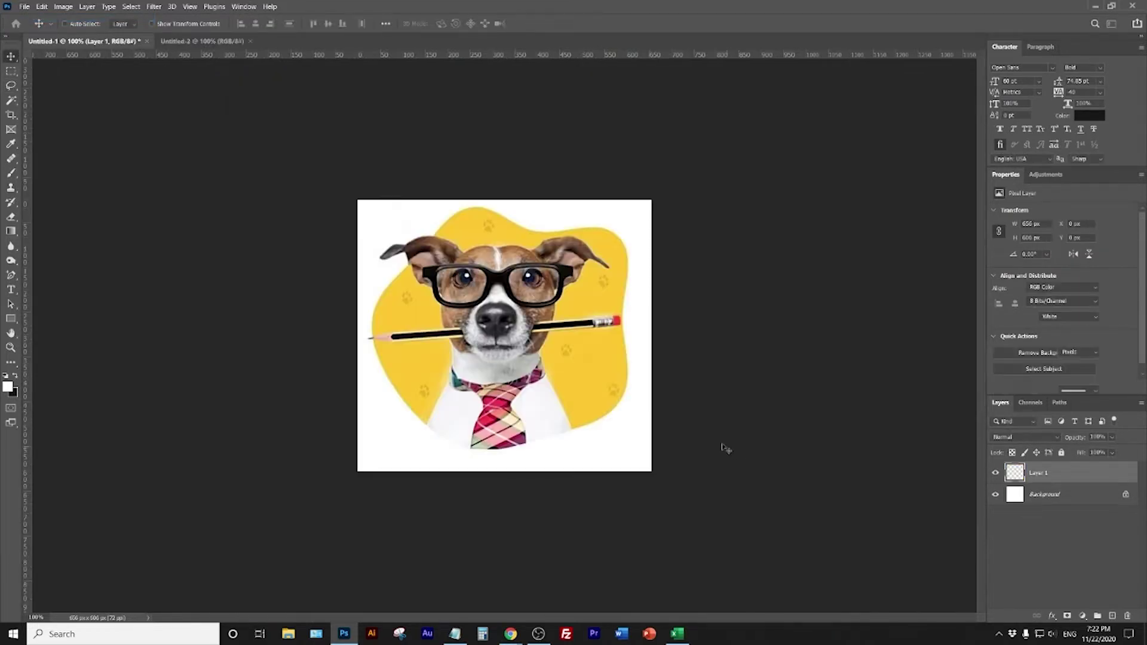
Crop the excess white from the dog document's lower edge, leaving a height of about 568 px.
left_click(10, 115)
left_click_drag(498, 480, 510, 459)
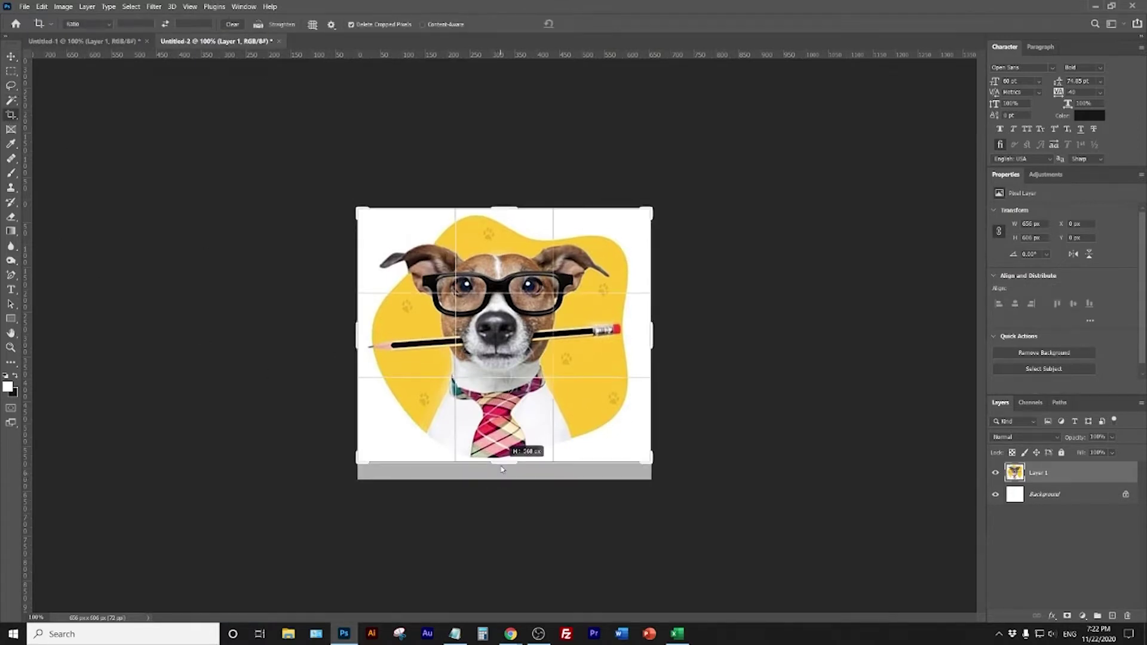
key("Return")
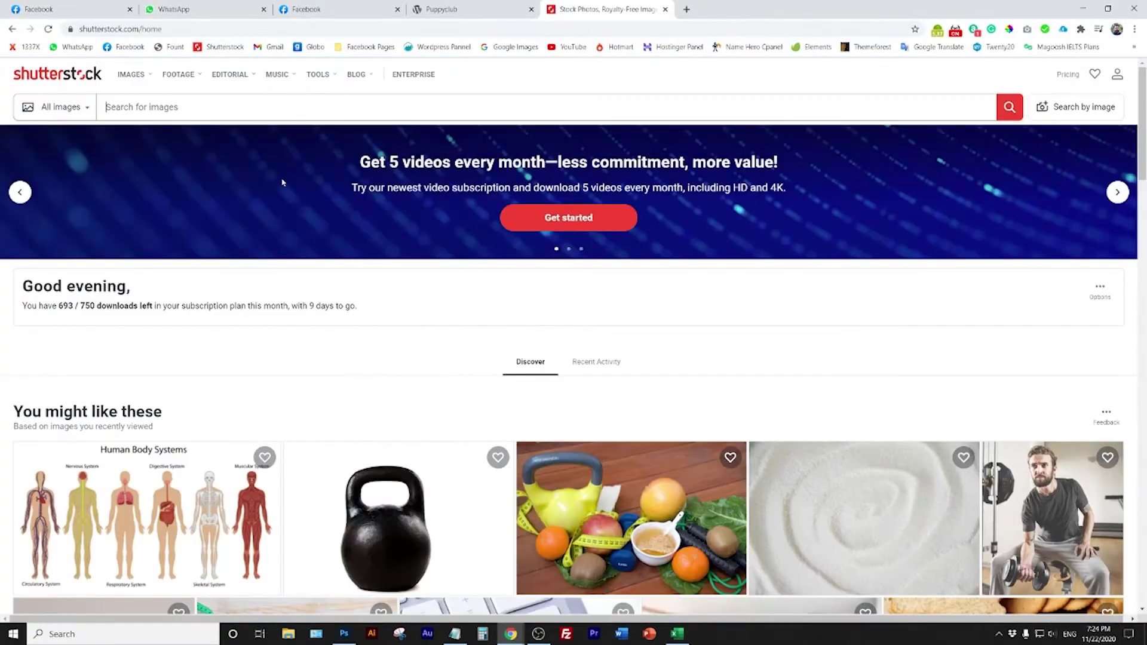
Search Shutterstock for "shapes" and open the fluid graphic shape element vector.
left_click(246, 107)
type("shapes")
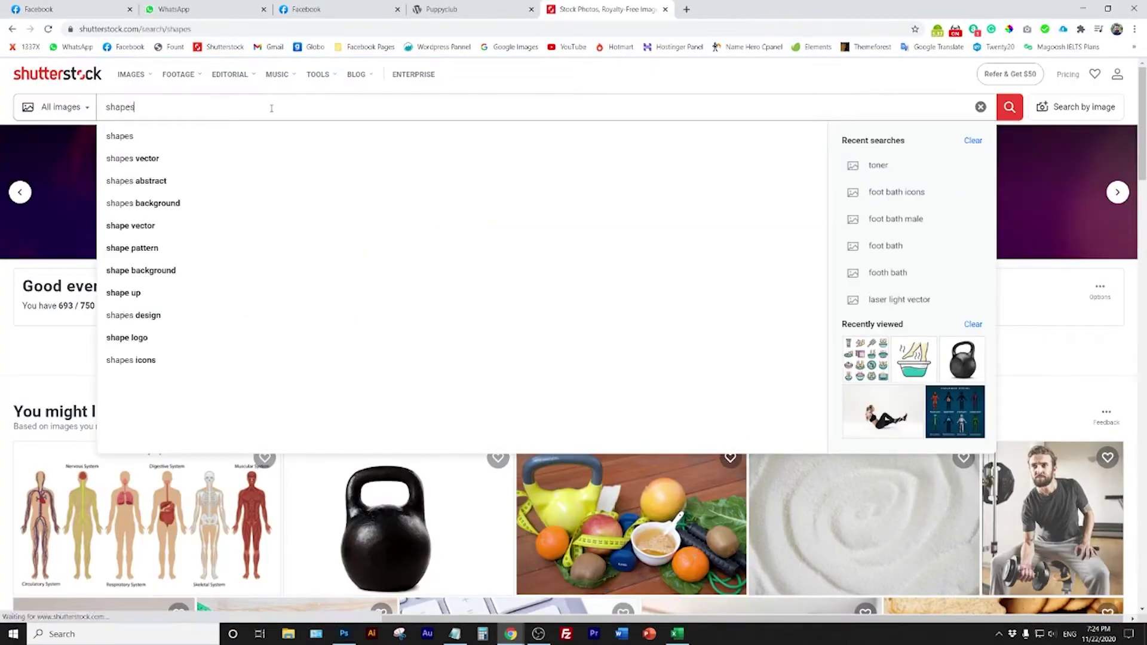
key("Return")
scroll(685, 469, "down", 3)
scroll(685, 469, "up", 2)
left_click(762, 500)
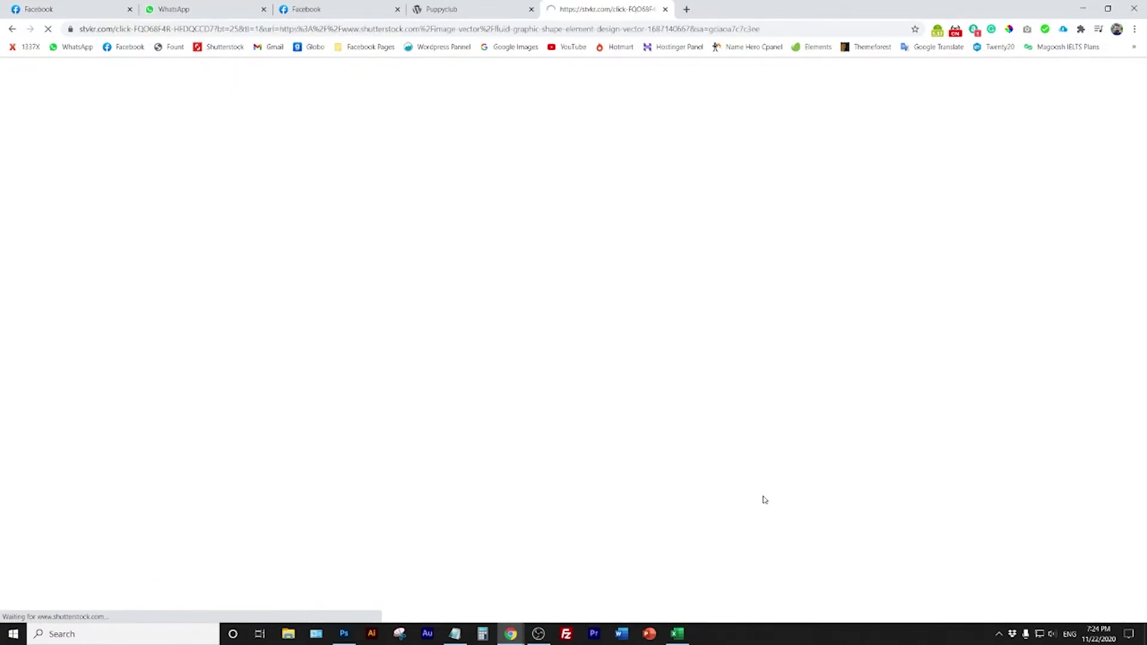
Open the orange, blue and purple fluid shape vector from the artist's collection and download it.
scroll(751, 448, "down", 2)
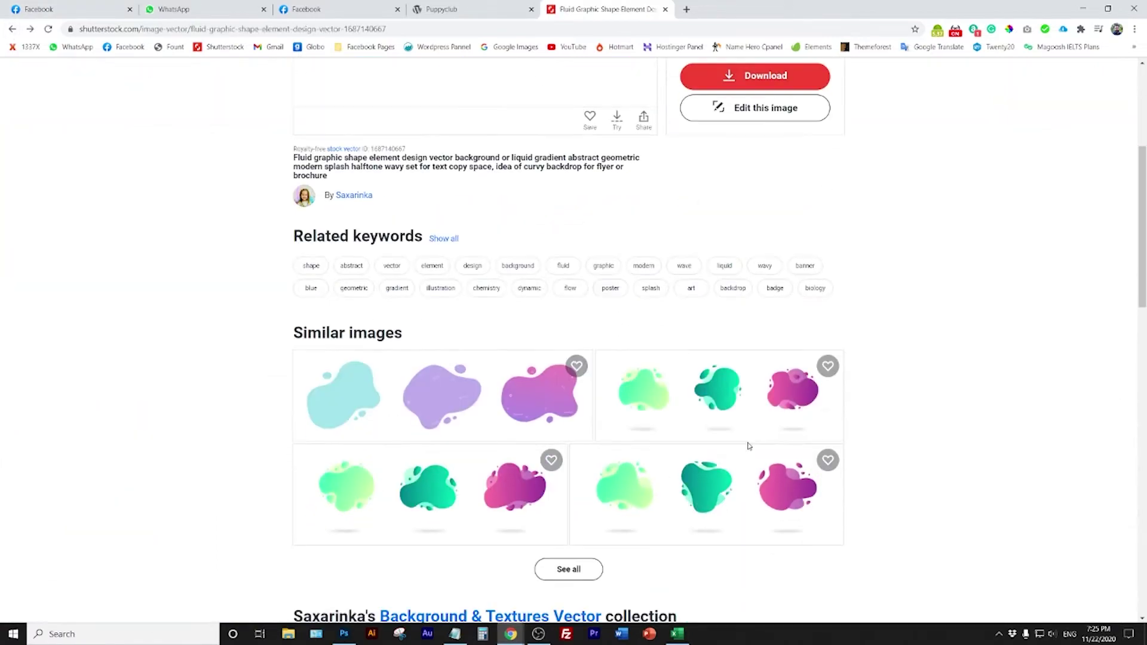
scroll(478, 450, "down", 8)
scroll(614, 229, "up", 2)
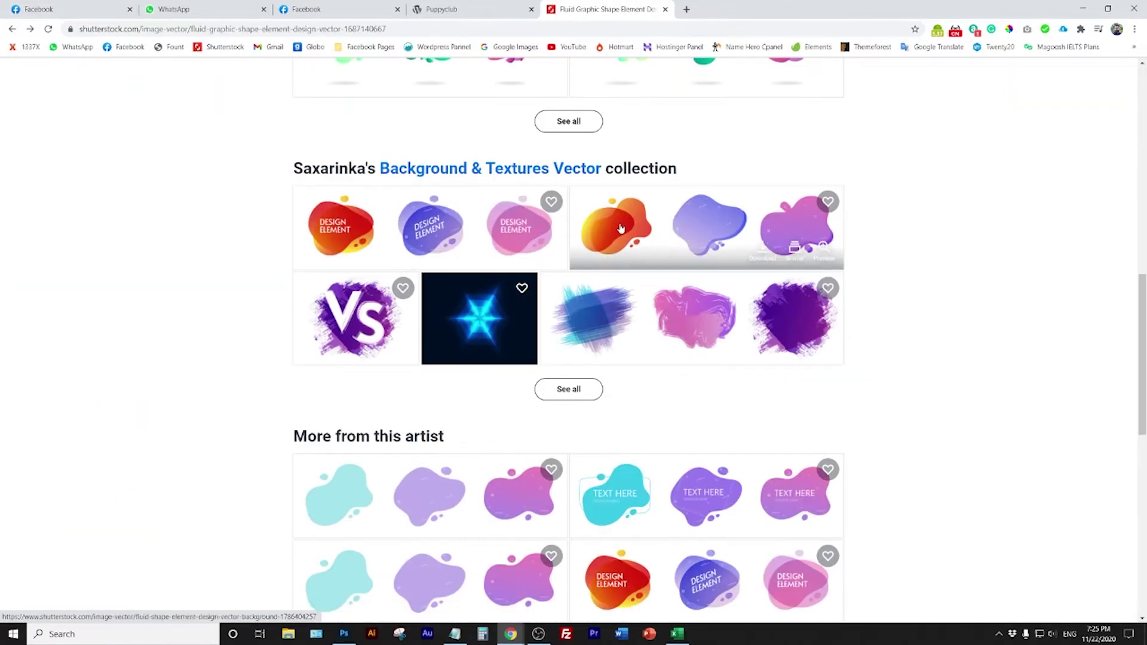
left_click(621, 229)
left_click(753, 356)
left_click(1040, 584)
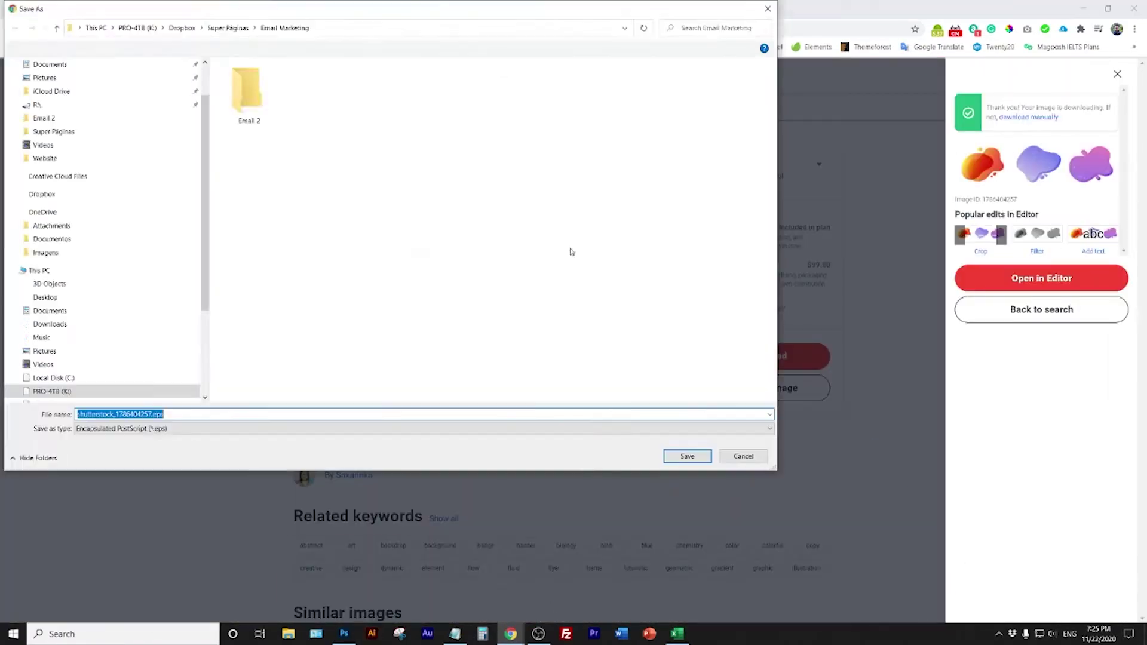
Save the downloaded EPS file in a new folder named Puppy.
double_click(438, 151)
key("ctrl+shift+n")
type("Puppy")
key("Return")
key("Return")
key("Return")
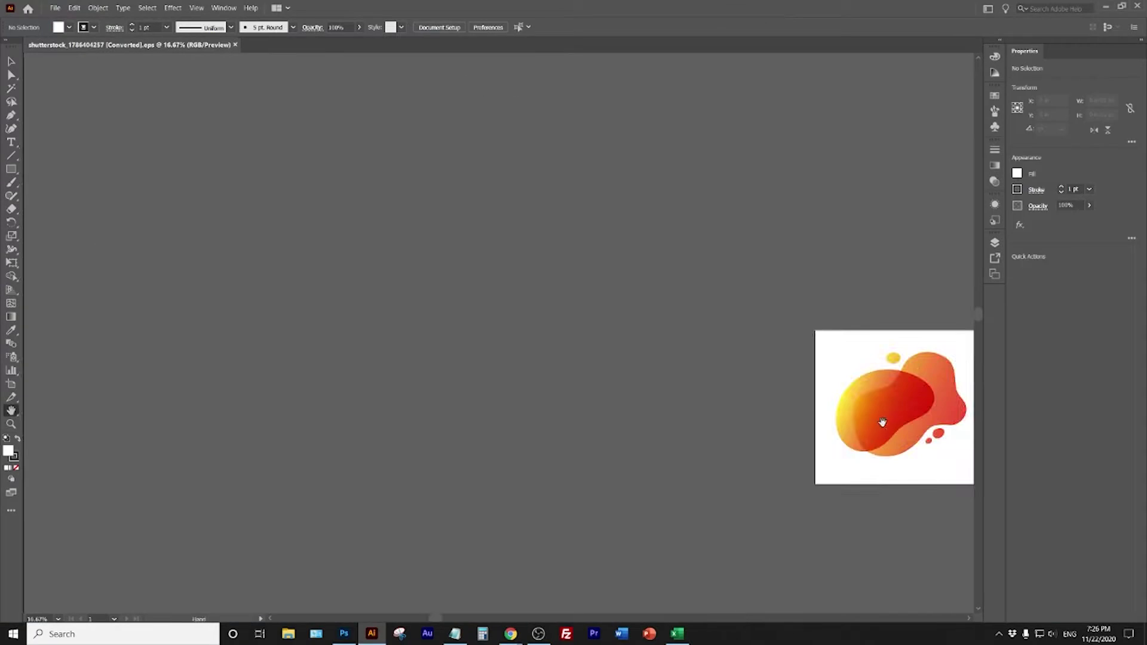
In Illustrator, delete the unneeded pieces of the fluid shape artwork and pick out the blue-violet blob.
left_click_drag(877, 424, 322, 339)
left_click(478, 316)
left_click(478, 317)
left_click(545, 294)
double_click(257, 188)
key("Escape")
left_click(251, 236)
key("Delete")
left_click(220, 266)
key("Delete")
left_click(599, 297)
left_click_drag(599, 297, 568, 289)
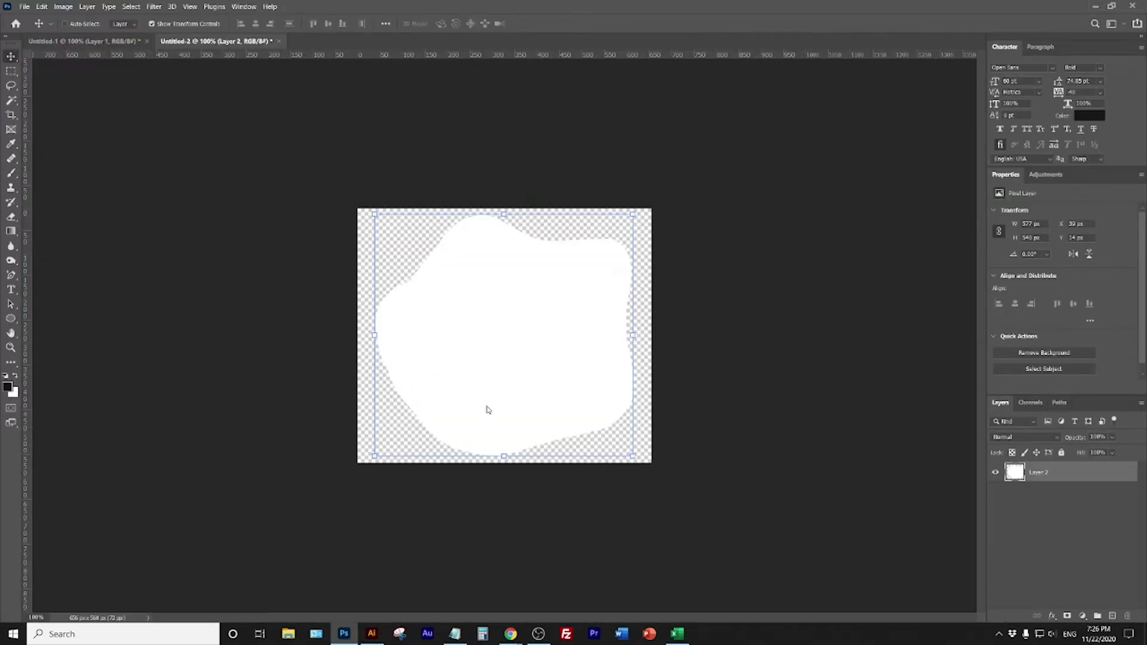
Paste the blue-violet blob into the Photoshop dog document, remove the white shape layer, and scale the blob to fit the canvas.
key("ctrl+v")
key("Return")
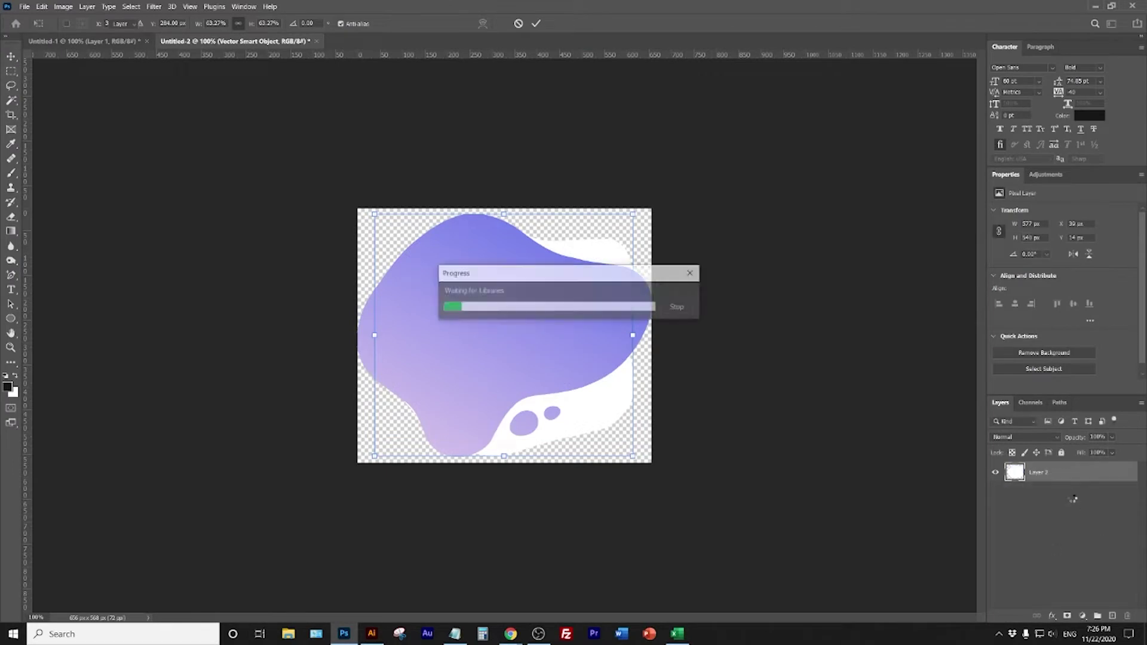
left_click(1073, 497)
key("Delete")
left_click_drag(504, 213, 503, 226)
left_click_drag(500, 283, 499, 278)
key("Return")
Switch to Chrome and search Shutterstock for "Dog pencil".
left_click(510, 633)
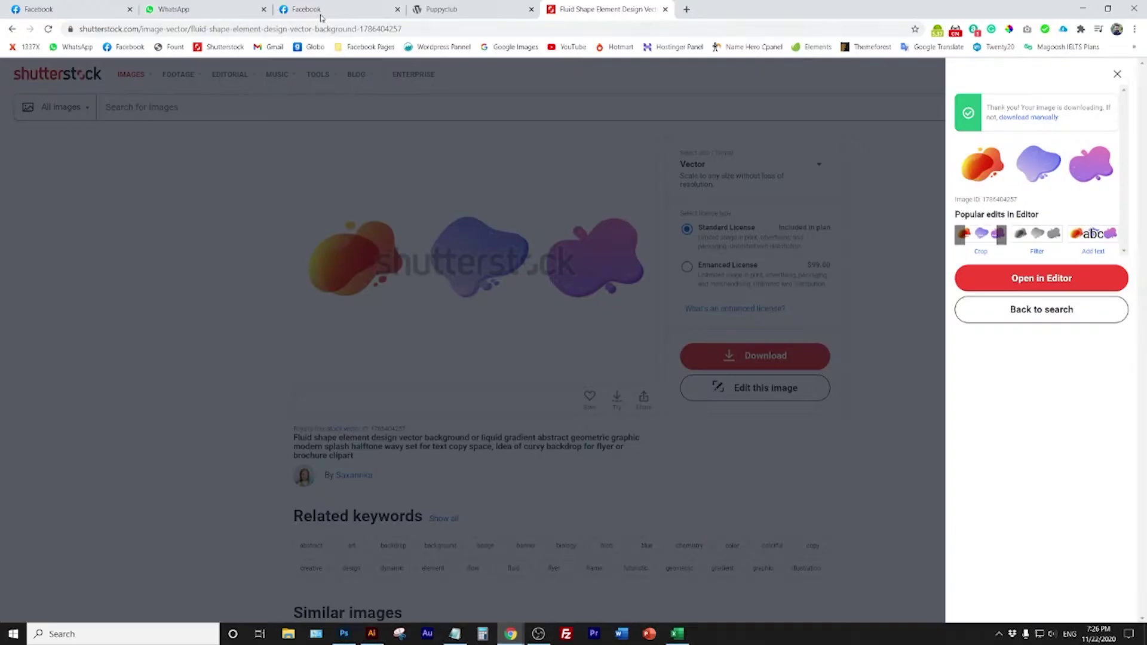
left_click(323, 108)
type("Dog pencil")
key("Return")
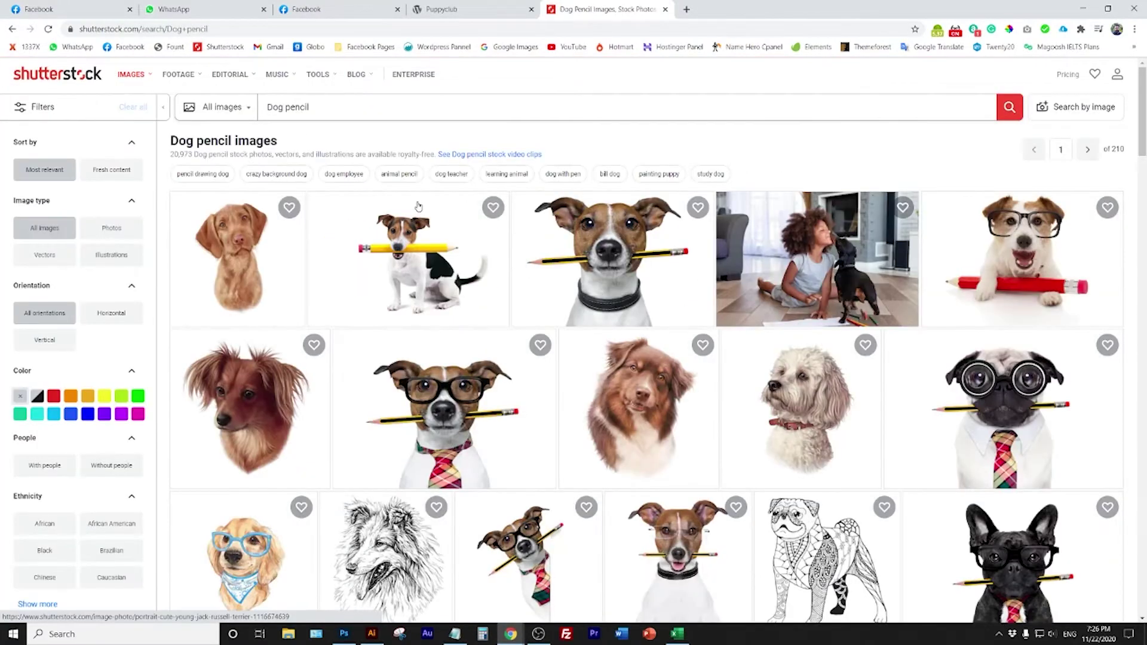
Download the photo of the dog with glasses and a plaid tie holding a pencil, and save the JPG.
left_click(591, 303)
key("alt+Left")
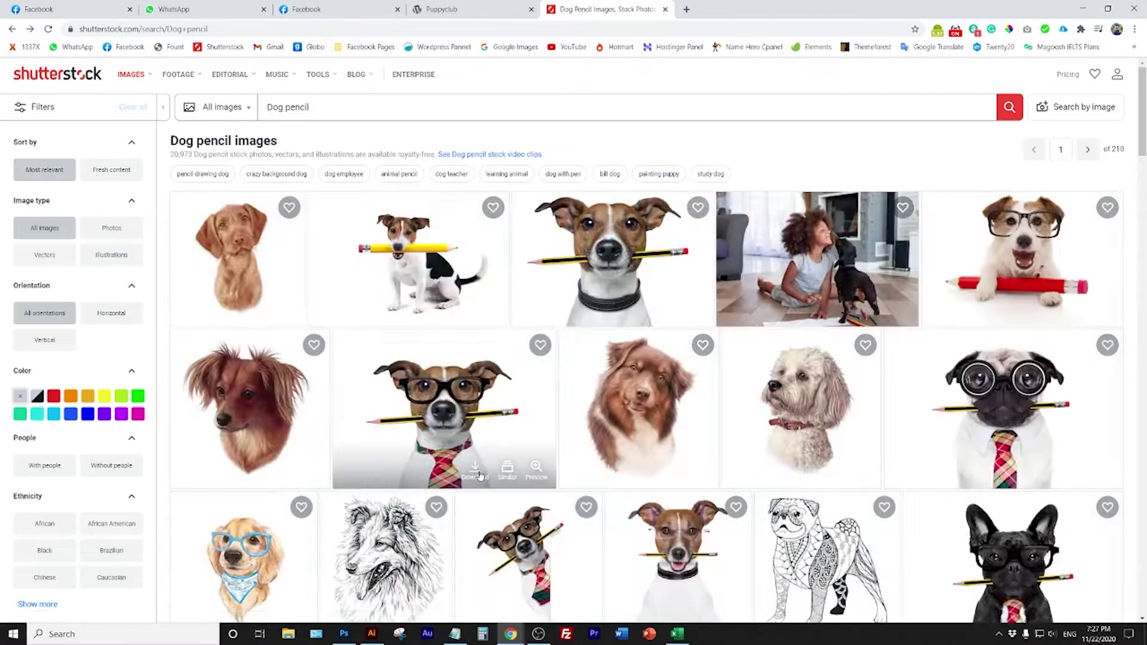
left_click(481, 475)
left_click(1042, 585)
key("Return")
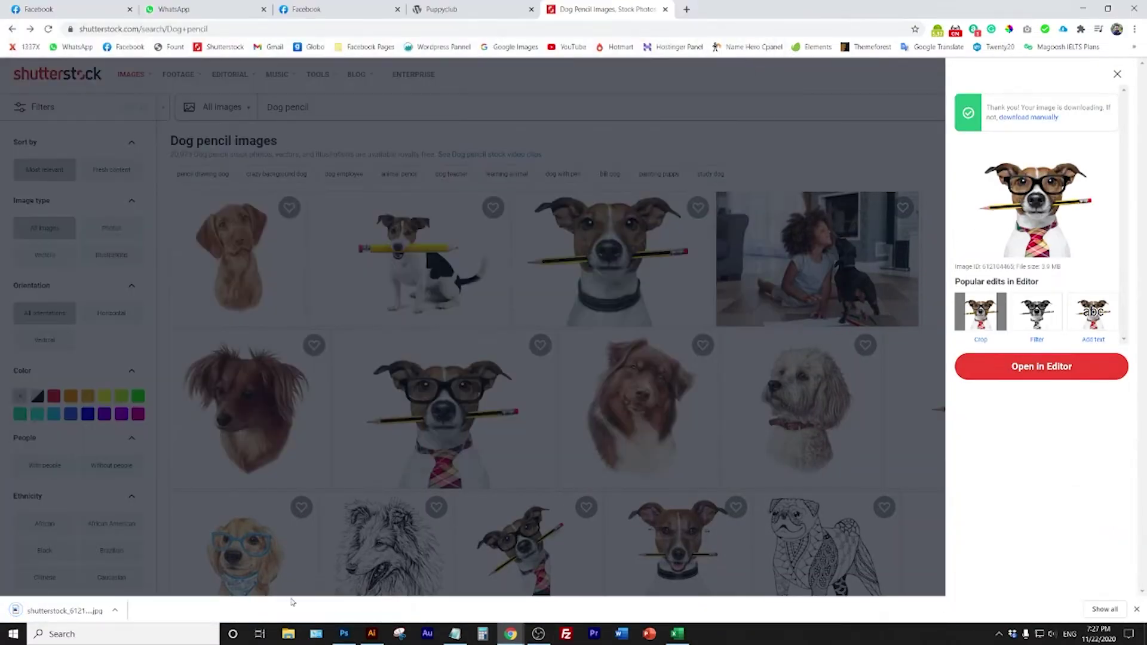
In Photoshop, place the downloaded dog photo from the Puppy folder as embedded and fit it over the blue-violet blob.
left_click(344, 634)
left_click(24, 6)
left_click(89, 217)
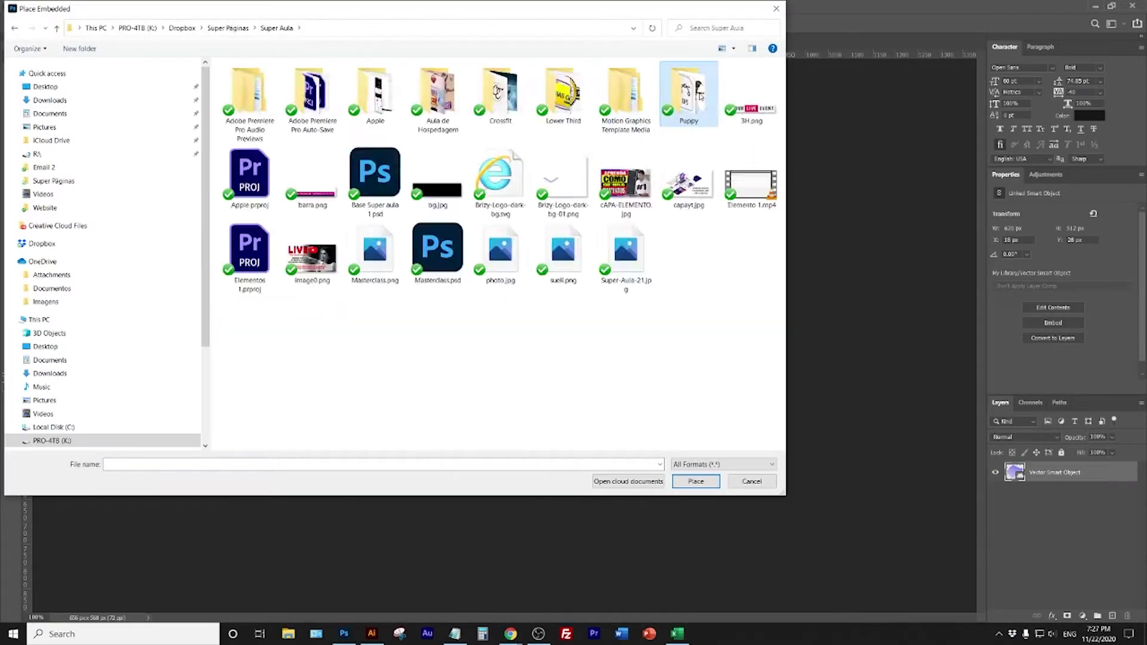
key("Escape")
key("Return")
left_click_drag(504, 231, 504, 194)
left_click_drag(538, 295, 532, 304)
key("Return")
Remove the background from the rasterized dog photo and clip the layer to the blue-violet blob.
right_click(1090, 471)
left_click(987, 350)
left_click(988, 352)
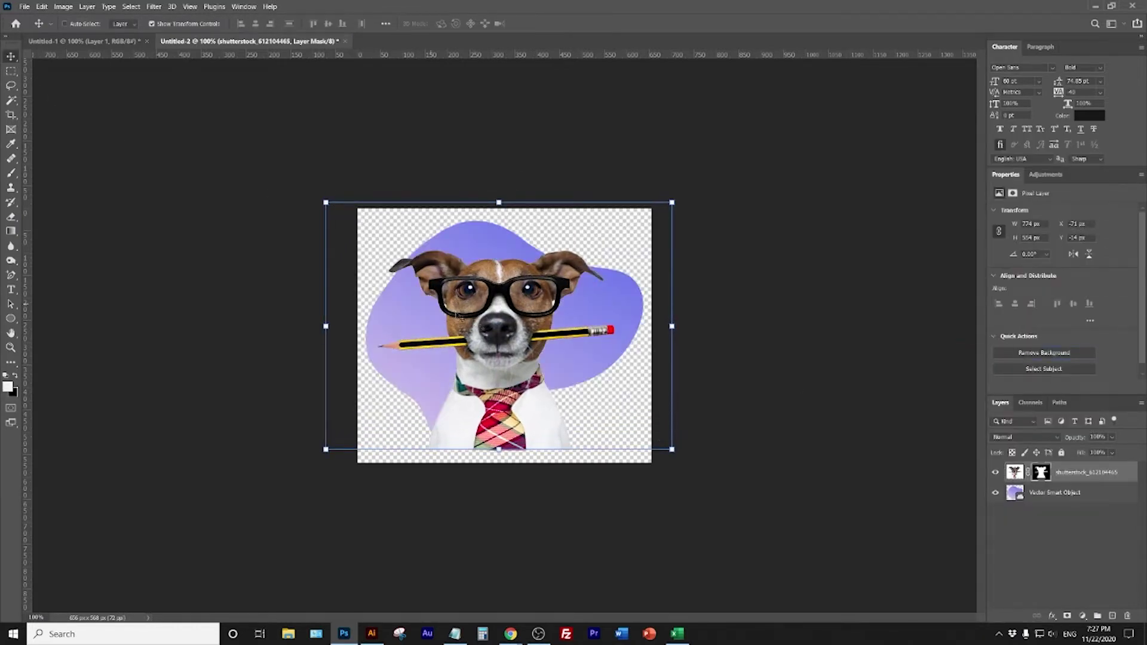
right_click(1043, 474)
left_click(1032, 215)
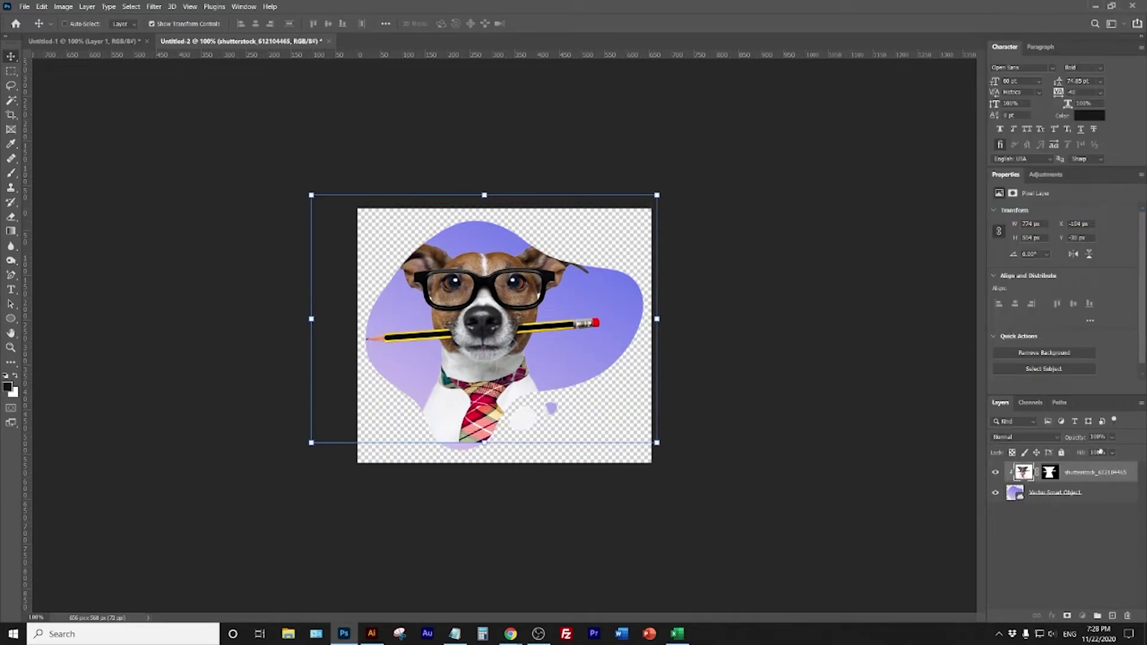
Duplicate the dog layer, release the copy from its clipping mask, and apply the copy's layer mask.
key("ctrl+j")
right_click(1087, 470)
left_click(1039, 211)
right_click(1087, 472)
left_click(1040, 215)
right_click(1068, 472)
left_click(1040, 224)
left_click_drag(1063, 471, 1060, 519)
left_click_drag(1060, 515, 1061, 467)
Delete the lower body from the unclipped dog copy using rectangular selections, keeping only the head and pencil.
key("m")
left_click_drag(350, 469, 681, 416)
key("Delete")
left_click_drag(662, 469, 335, 371)
key("Delete")
key("Delete")
key("Delete")
key("ctrl+d")
key("v")
Select both dog layers and shift them slightly down and to the right over the blob.
left_click(1075, 493, "shift")
key("shift+Down")
key("shift+Down")
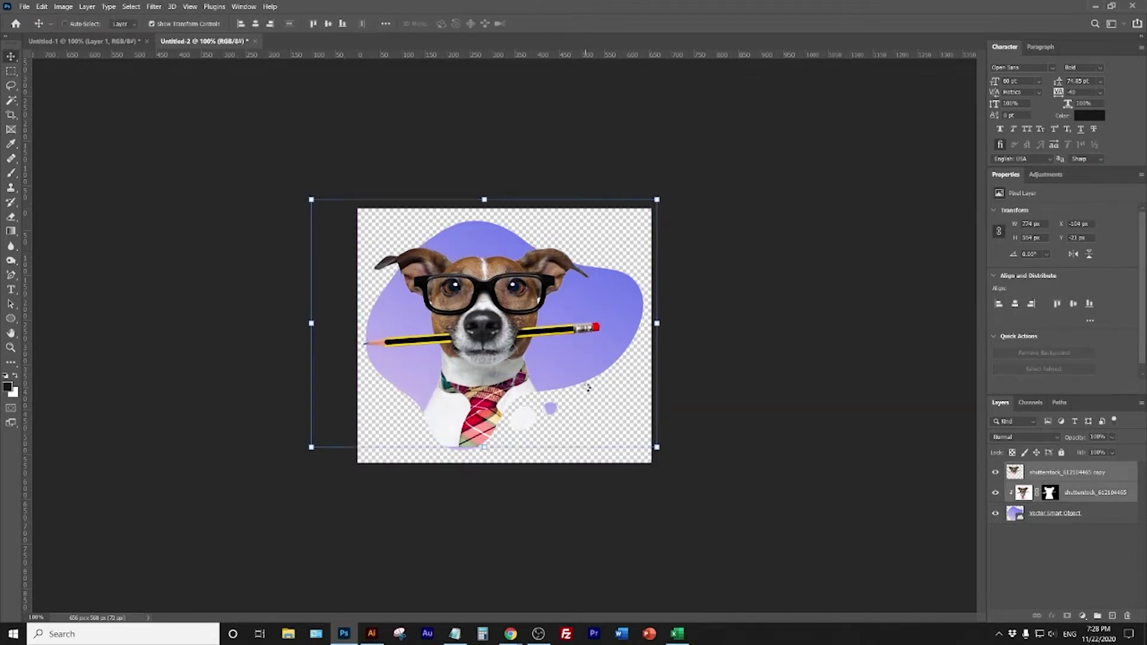
left_click_drag(485, 369, 490, 369)
Draw a yellow rectangle of about 760 × 640 px over the canvas and clip it to the blue-violet blob.
left_click(1054, 513)
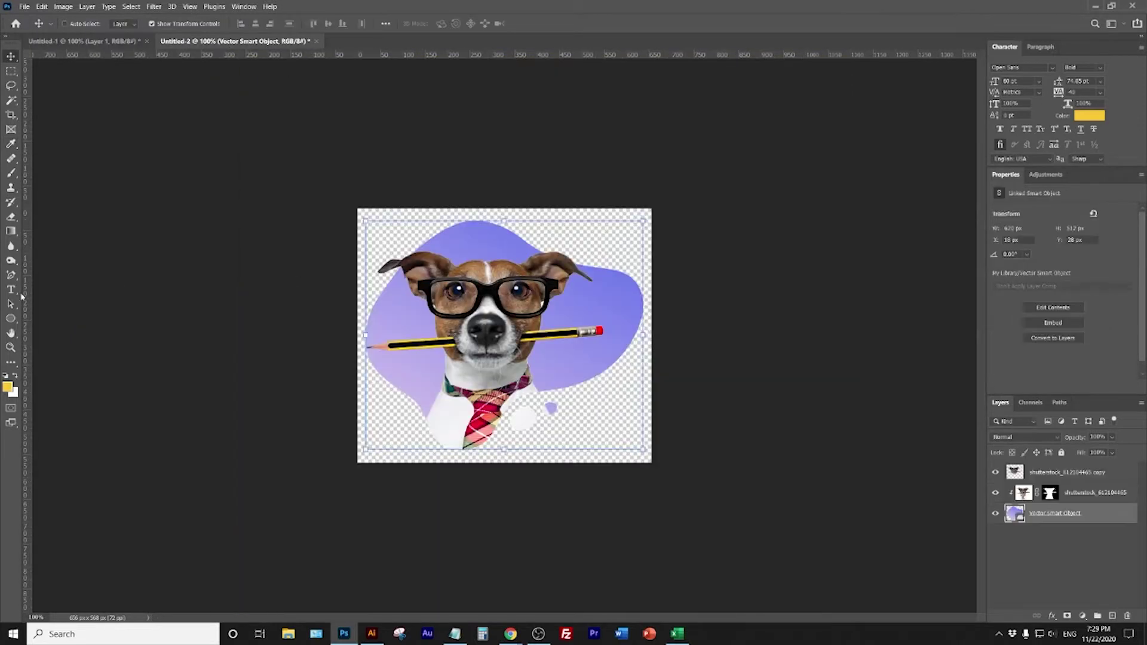
left_click_drag(328, 169, 663, 460)
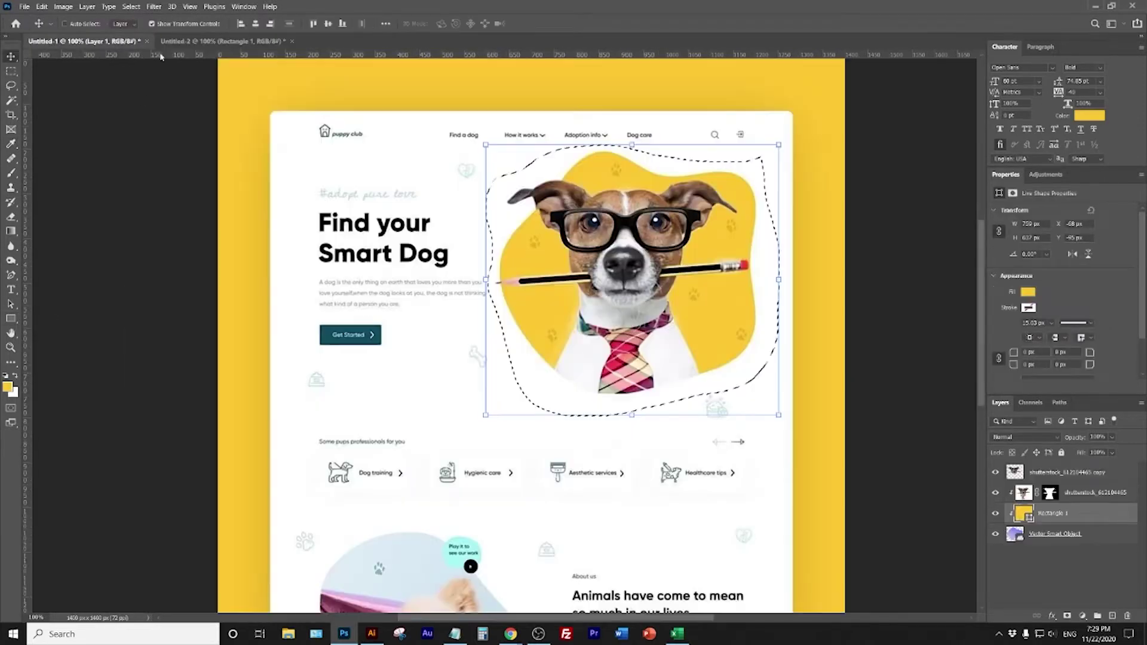
left_click(228, 42)
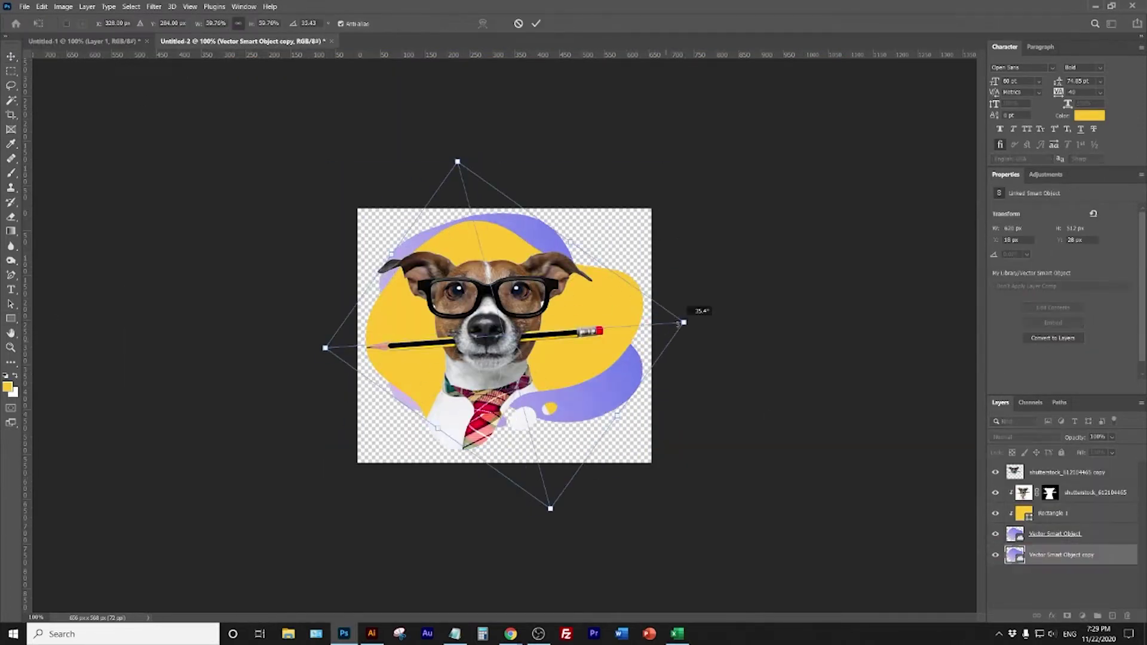
Rotate the duplicated blue-violet blob behind the original to change the combined outline.
left_click_drag(691, 317, 602, 379)
key("Return")
left_click(1105, 545, "shift")
key("ctrl+g")
key("ctrl+z")
Merge the two blob layers and clip the yellow rectangle to the merged shape.
left_click(1103, 541)
left_click_drag(1103, 541, 1094, 561)
left_click(1093, 541, "shift")
key("ctrl+e")
left_click(1082, 513)
left_click(1093, 523, "alt")
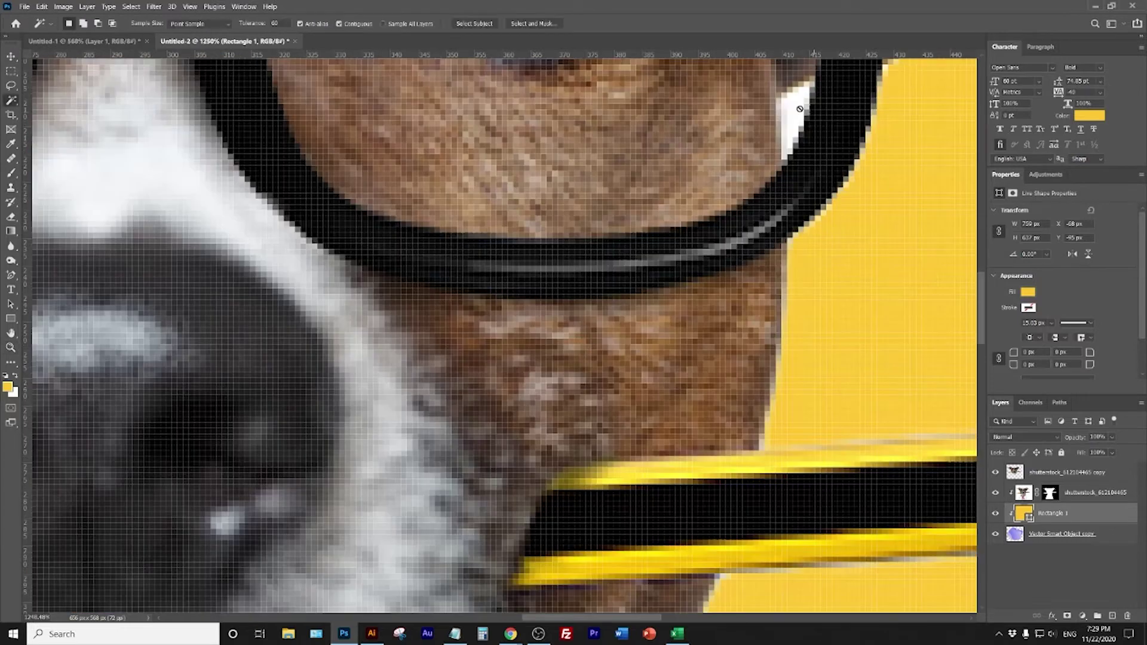
Apply the lower dog layer's mask and delete the white gap beside the right lens of the glasses.
left_click(1075, 472)
right_click(1089, 499)
left_click(1030, 196)
key("Delete")
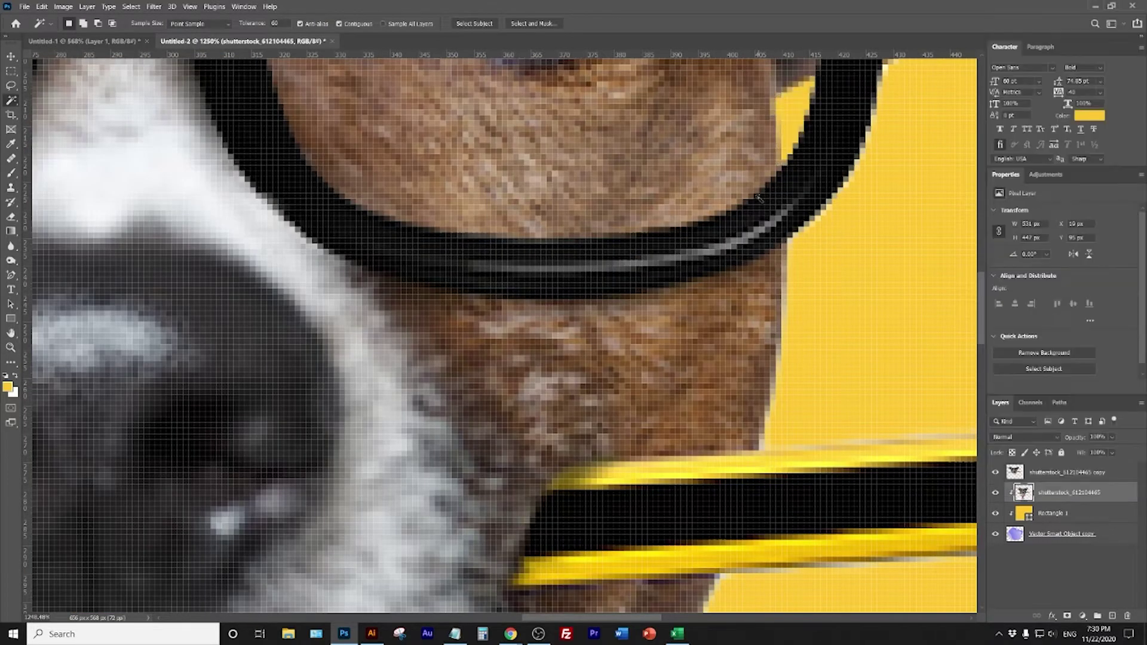
key("ctrl+d")
Clear the white gap beside the left lens of the glasses and select the upper dog copy layer.
key("ctrl+minus")
key("ctrl+minus")
key("ctrl+minus")
key("ctrl+minus")
key("ctrl+minus")
key("ctrl+minus")
left_click(163, 276)
key("alt+bracketright")
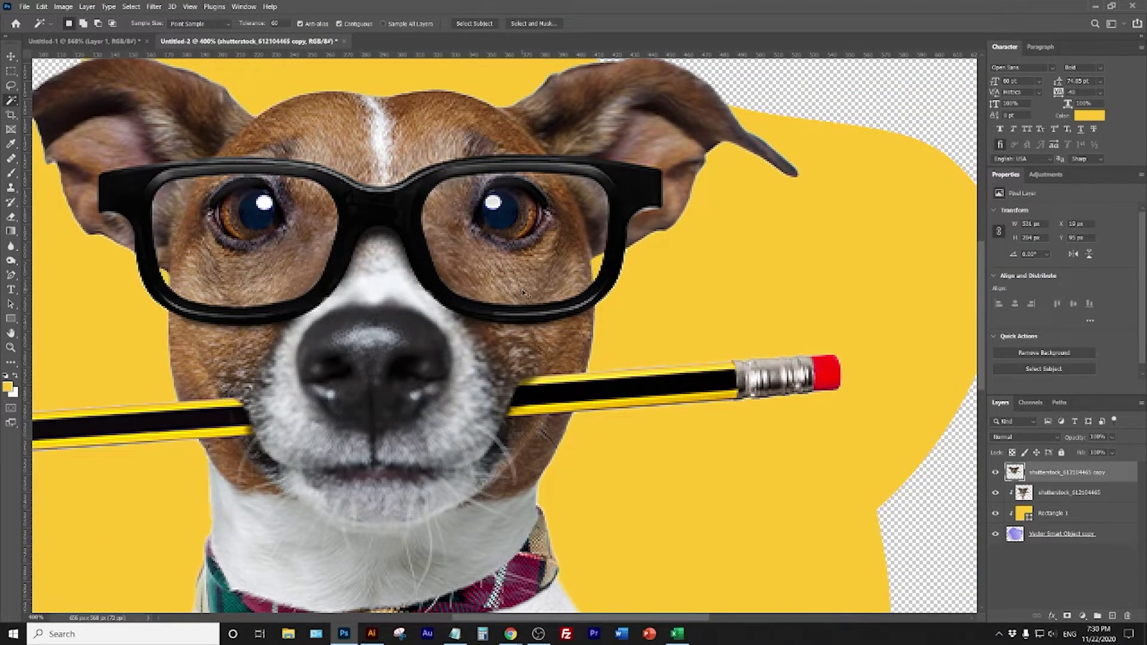
Export the finished dog composite for the web as image-1.png in the Puppy folder.
key("ctrl+minus")
key("ctrl+minus")
key("ctrl+minus")
key("ctrl+minus")
key("ctrl+plus")
key("ctrl+plus")
key("ctrl+minus")
key("ctrl+plus")
left_click(24, 7)
mouse_move(86, 161)
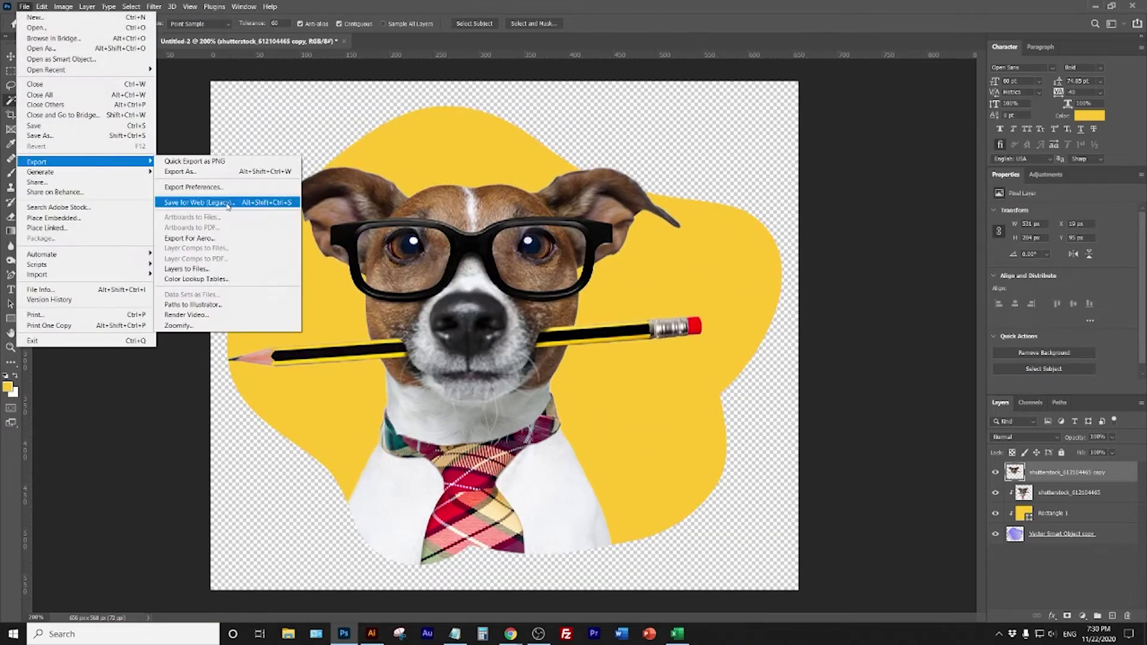
left_click(239, 202)
left_click(671, 479)
left_click(531, 105)
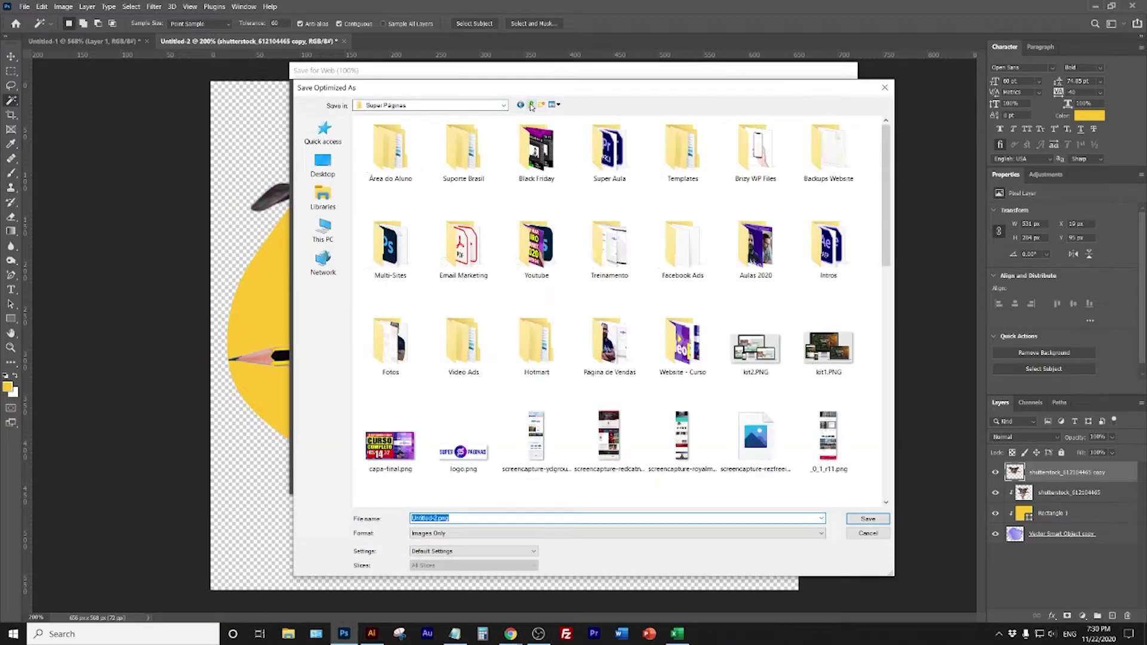
double_click(611, 155)
double_click(390, 246)
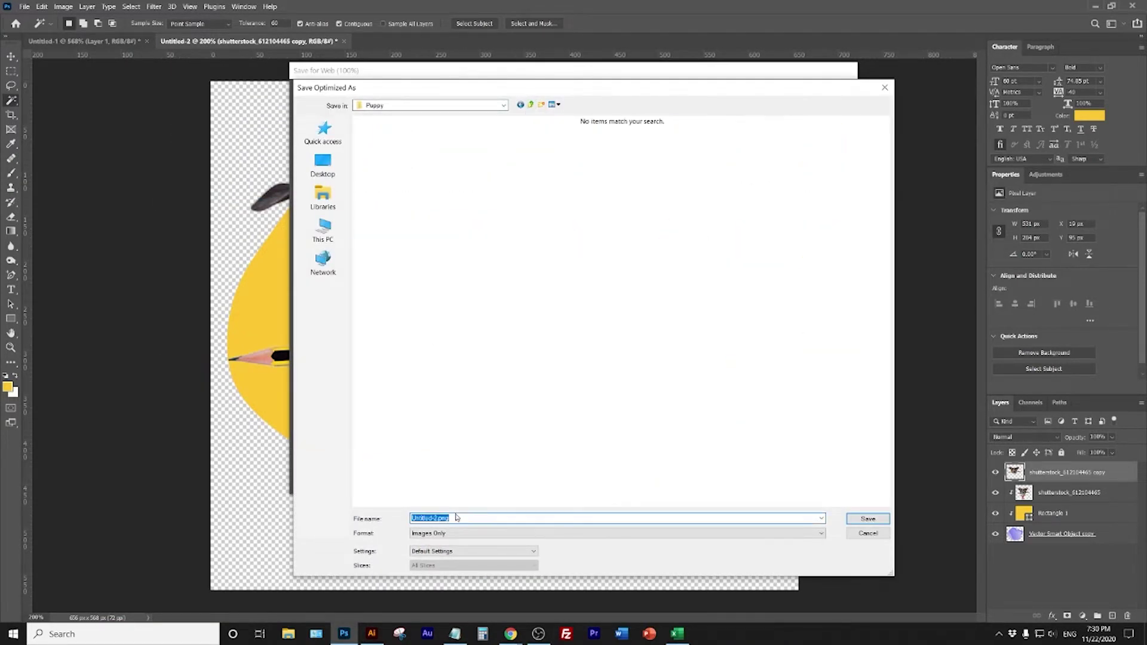
key("Return")
Return to the puppy club mockup document and clear its active selection.
left_click(116, 42)
key("ctrl+minus")
key("ctrl+minus")
key("ctrl+minus")
key("ctrl+minus")
key("ctrl+minus")
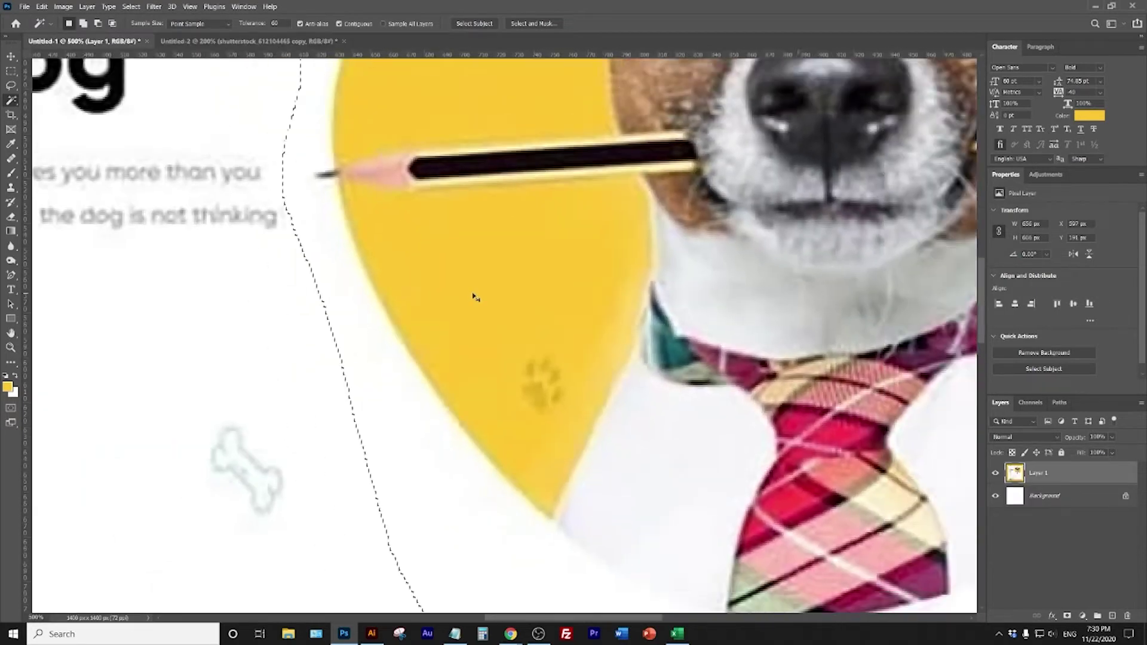
key("v")
key("m")
left_click(428, 266)
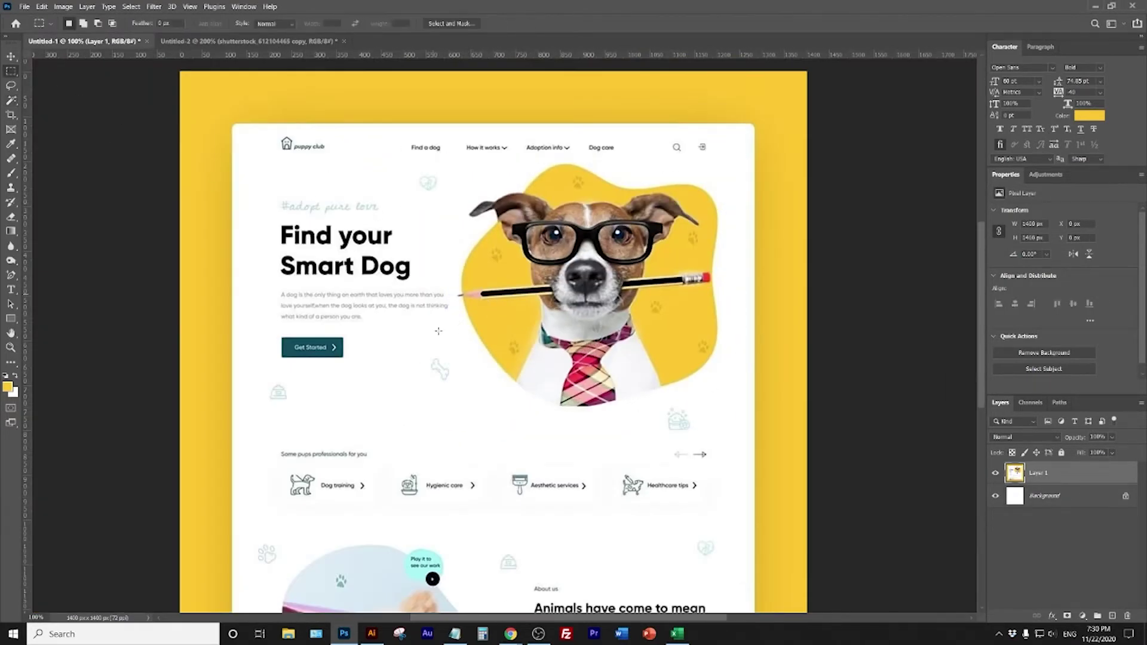
Set the background colour to the dark teal sampled from the mockup's Get Started button.
left_click(13, 59)
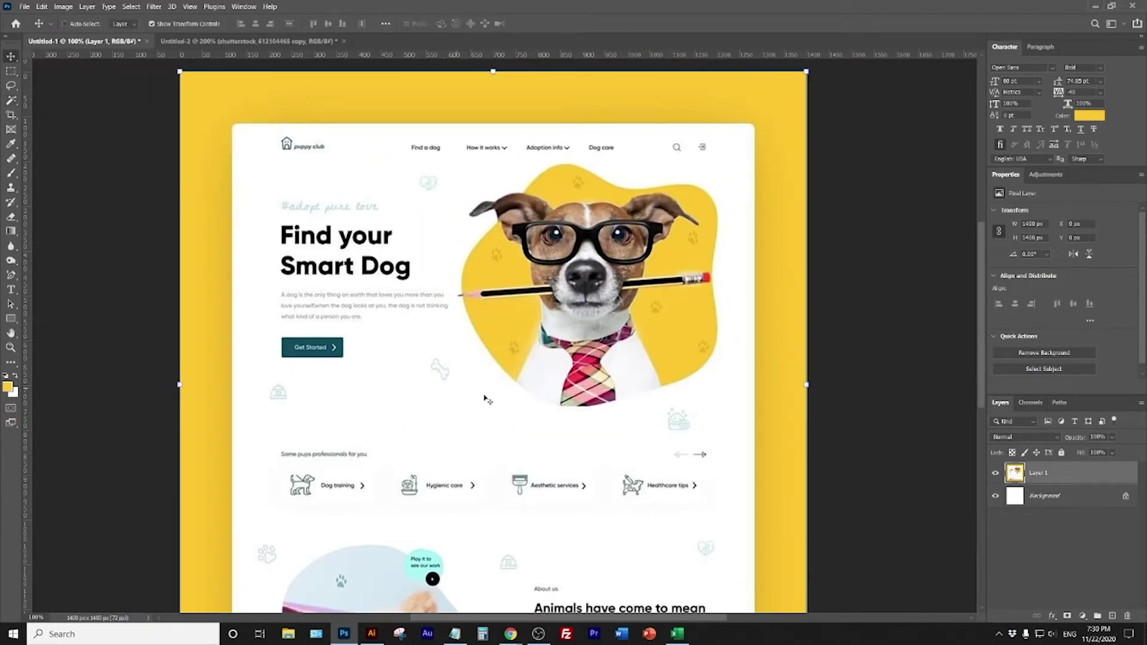
left_click(14, 392)
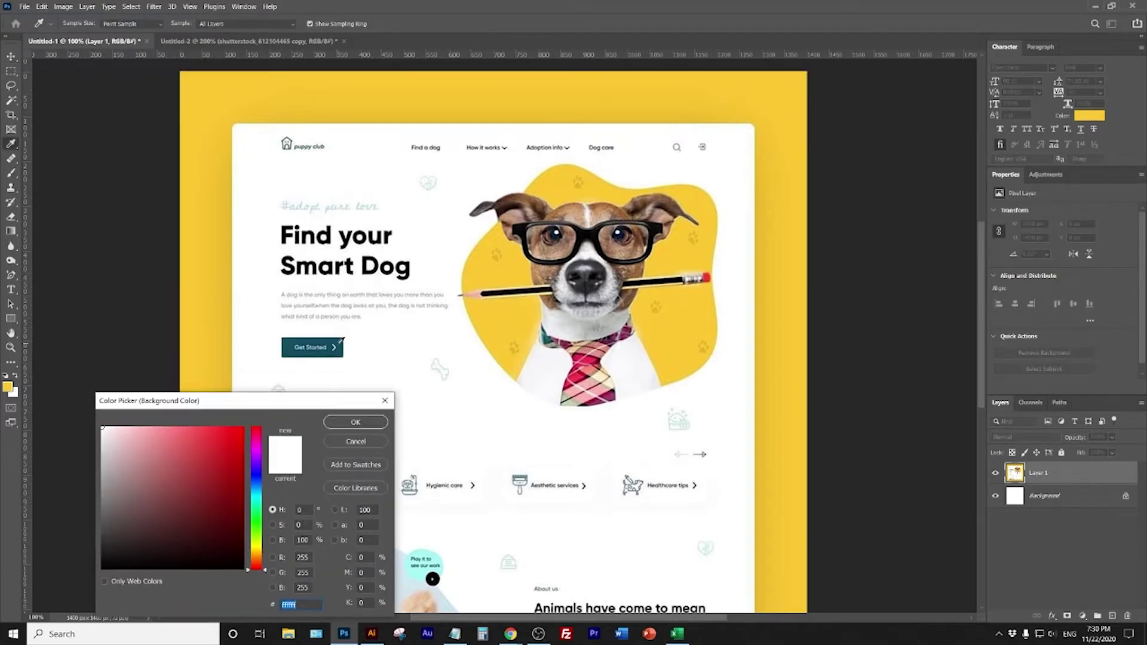
left_click(338, 343)
left_click(355, 422)
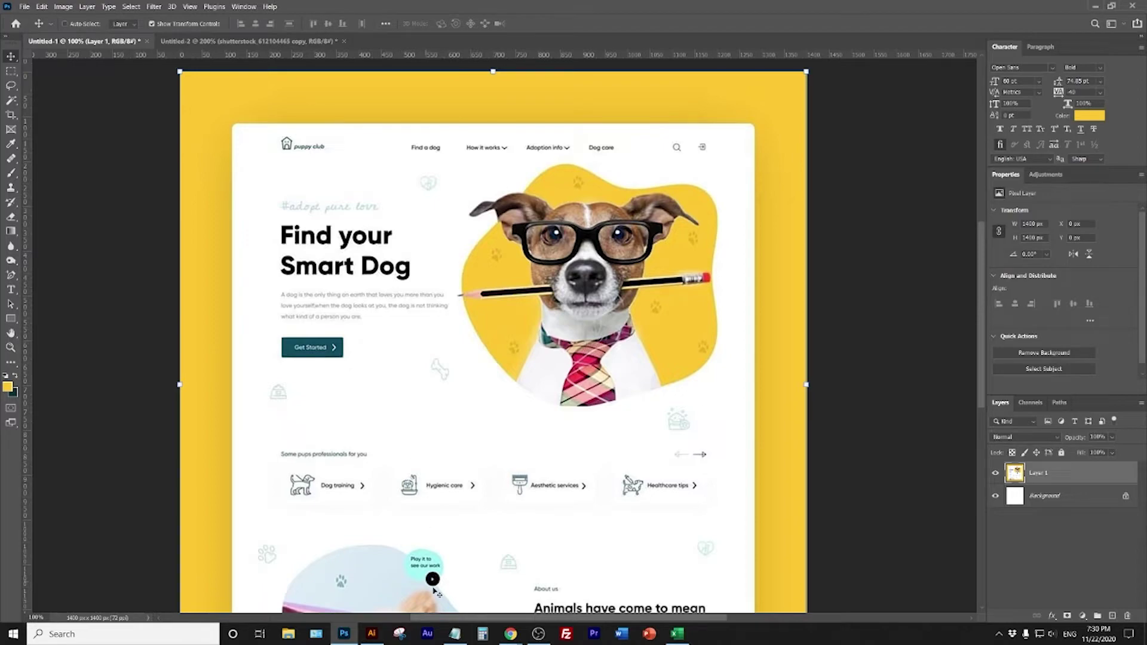
Switch to the Puppyclub page builder in Chrome and add the Light block with heading text, email sign-up and cherry picture.
mouse_move(504, 632)
left_click(460, 555)
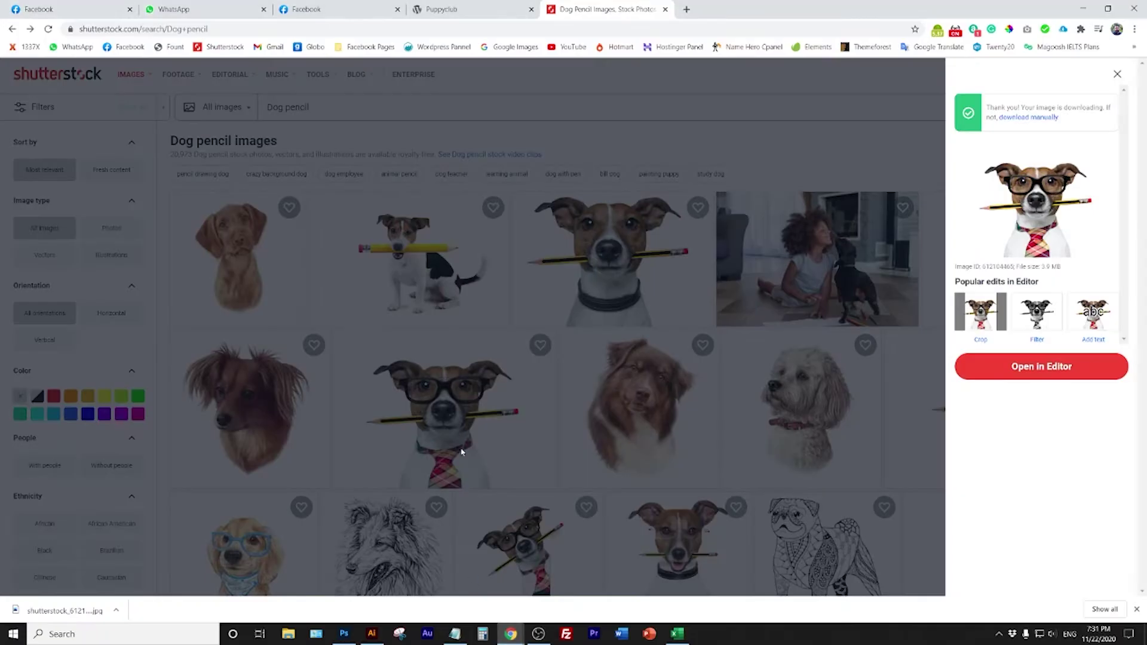
left_click(465, 11)
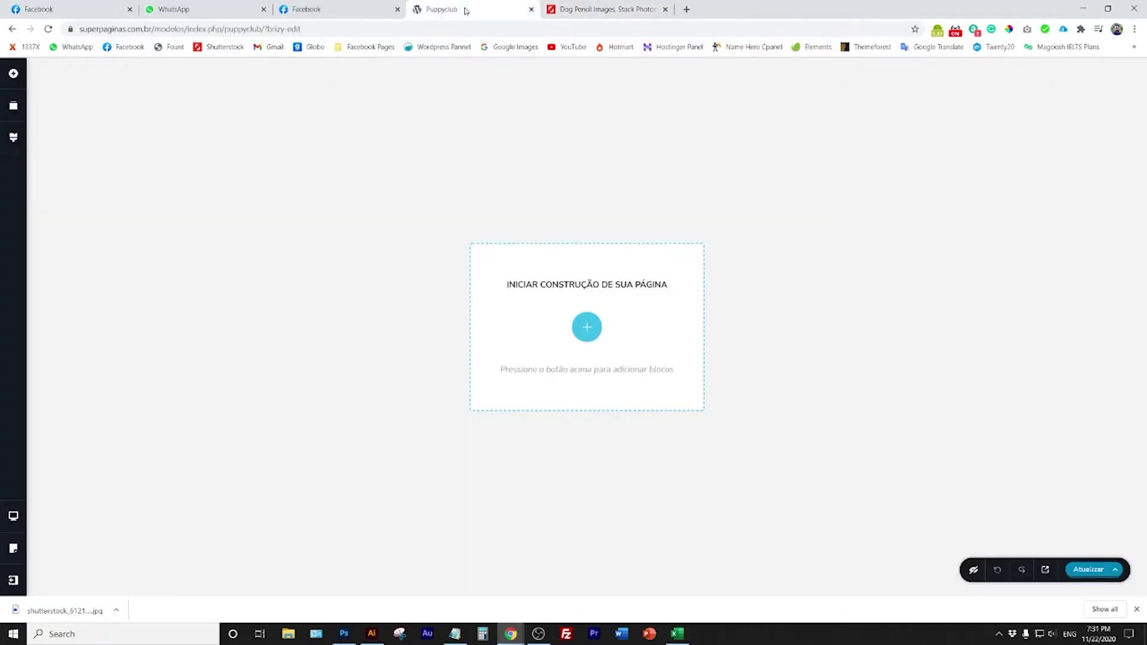
left_click(586, 328)
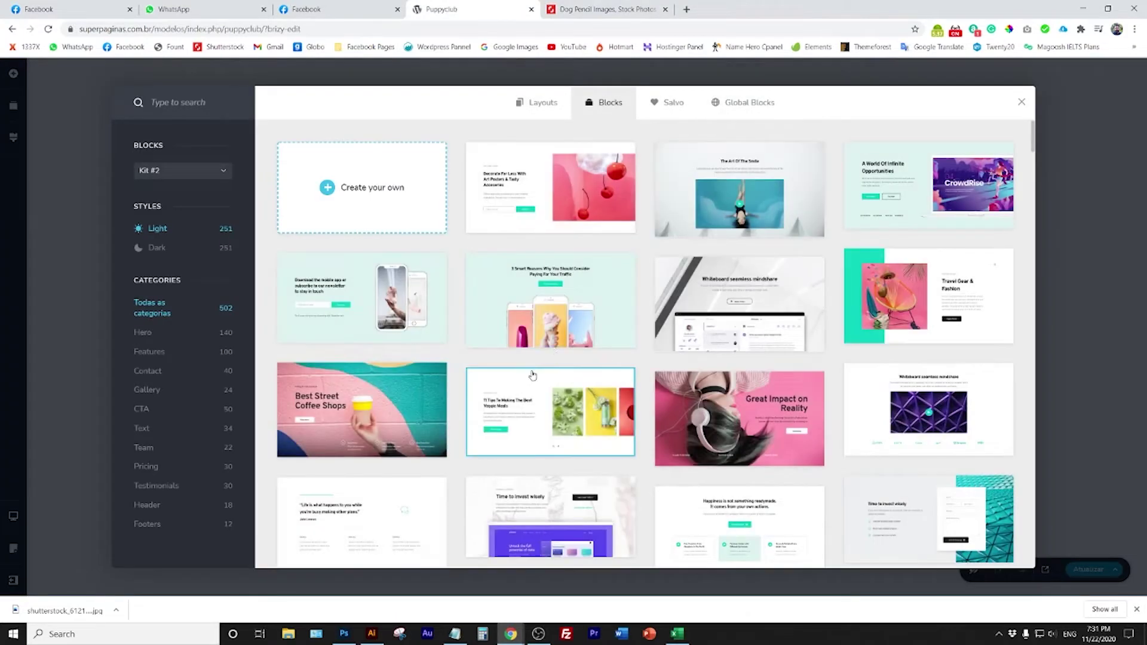
left_click(570, 190)
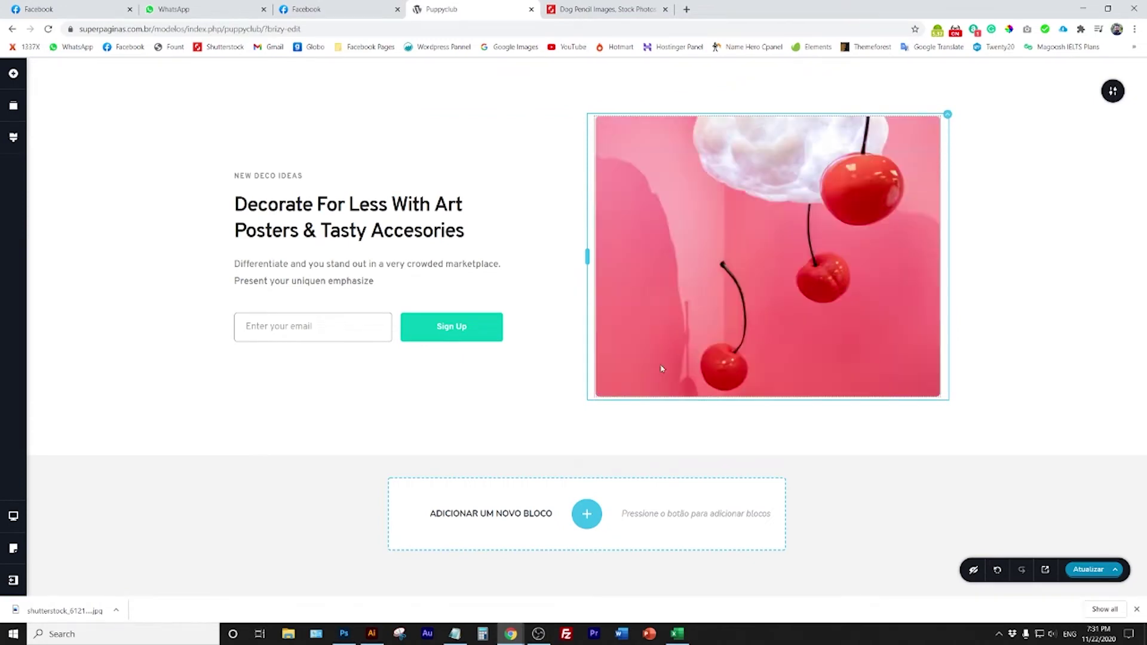
Replace the block's cherry picture with image-1.png uploaded from the Puppy folder.
left_click(737, 224)
left_click(695, 418)
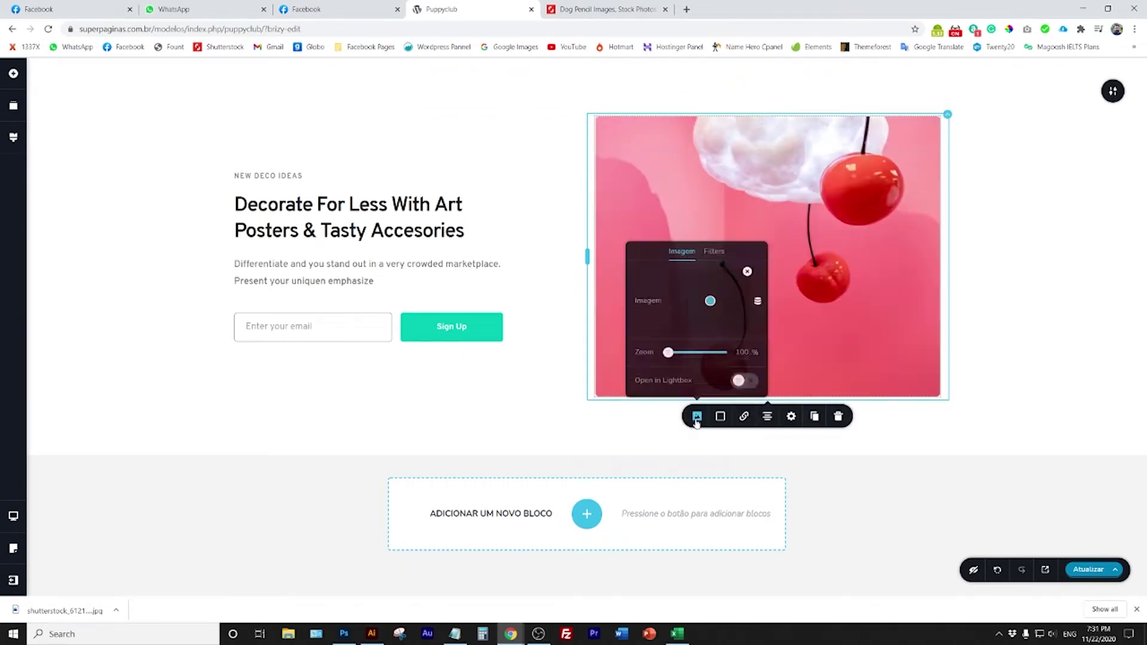
left_click(747, 273)
left_click(710, 306)
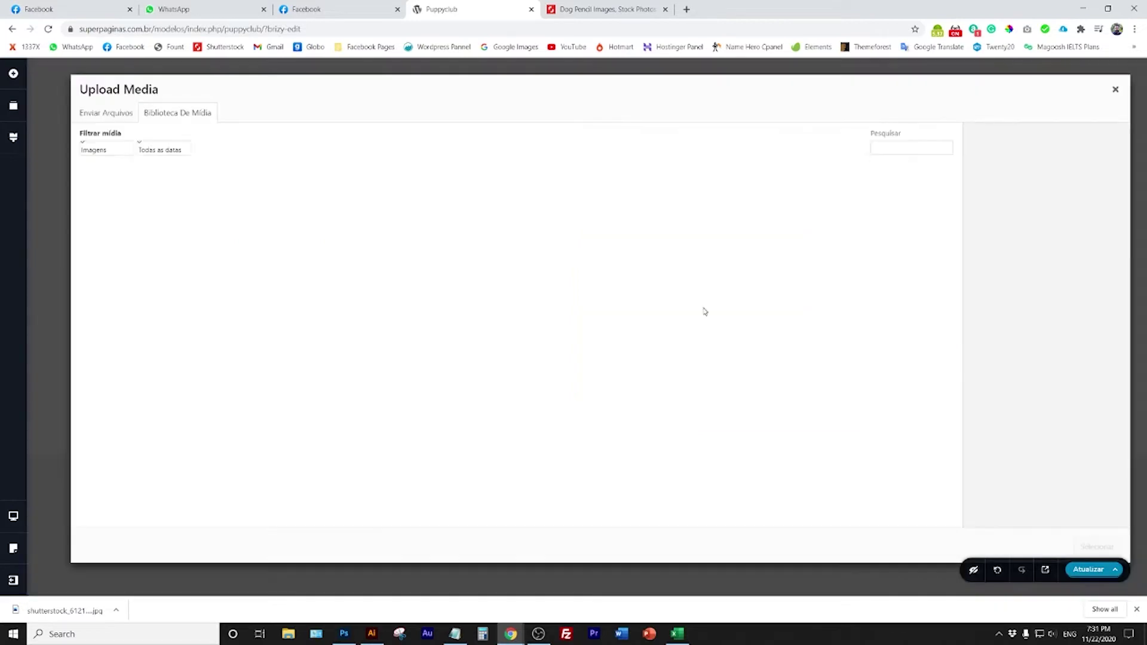
left_click(102, 114)
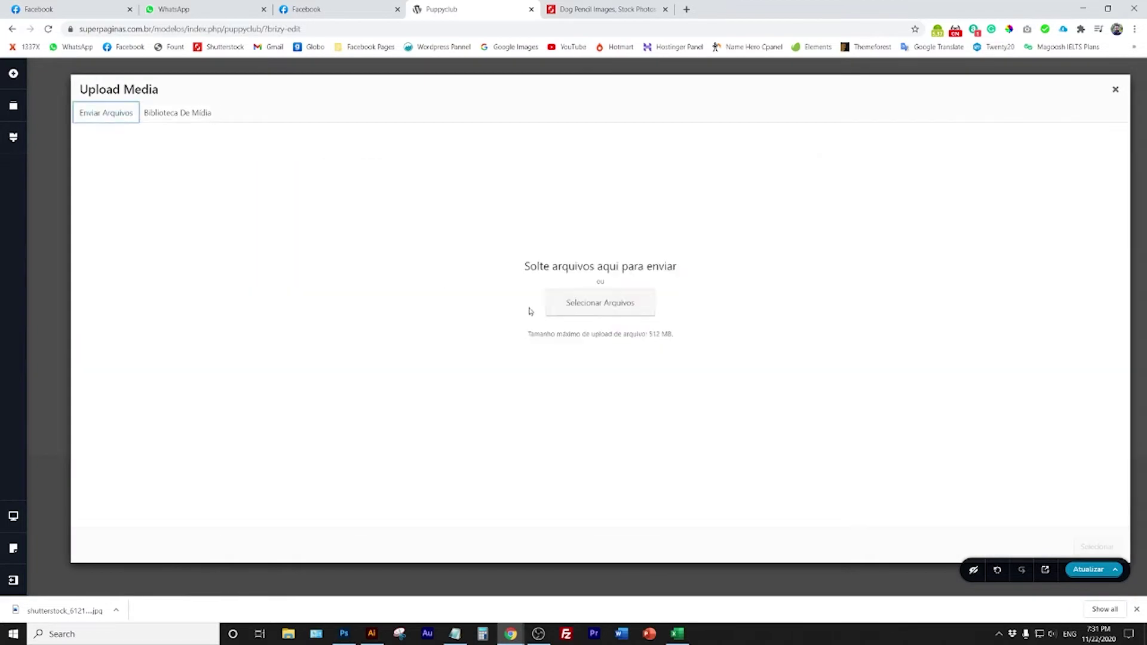
left_click(626, 309)
left_click(45, 86)
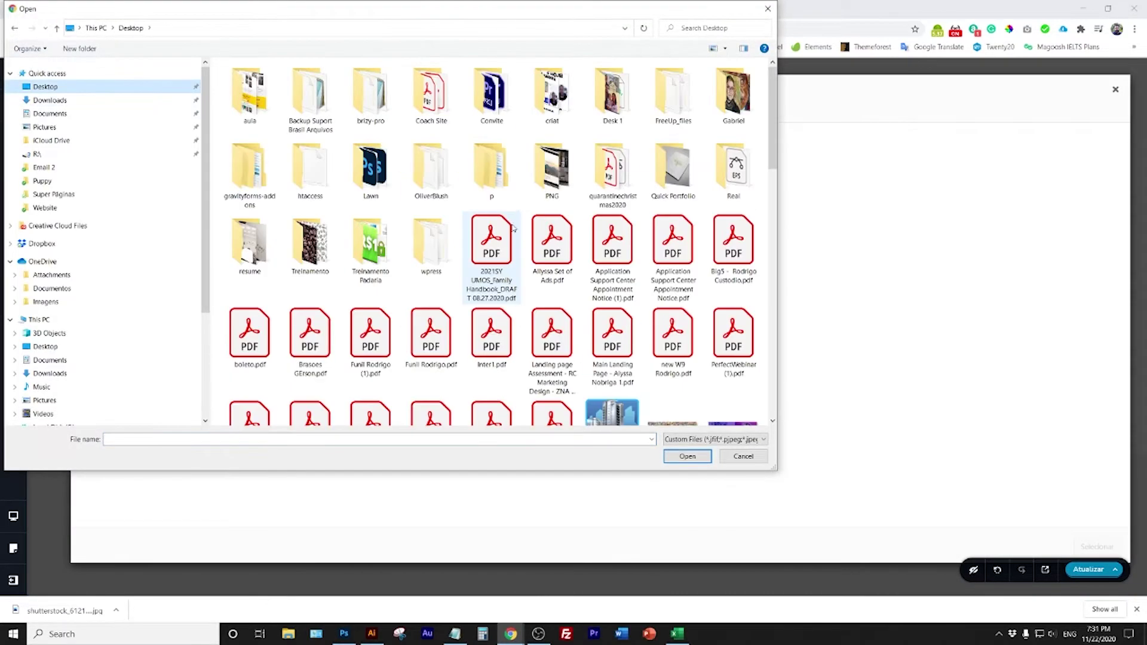
left_click(42, 180)
double_click(249, 94)
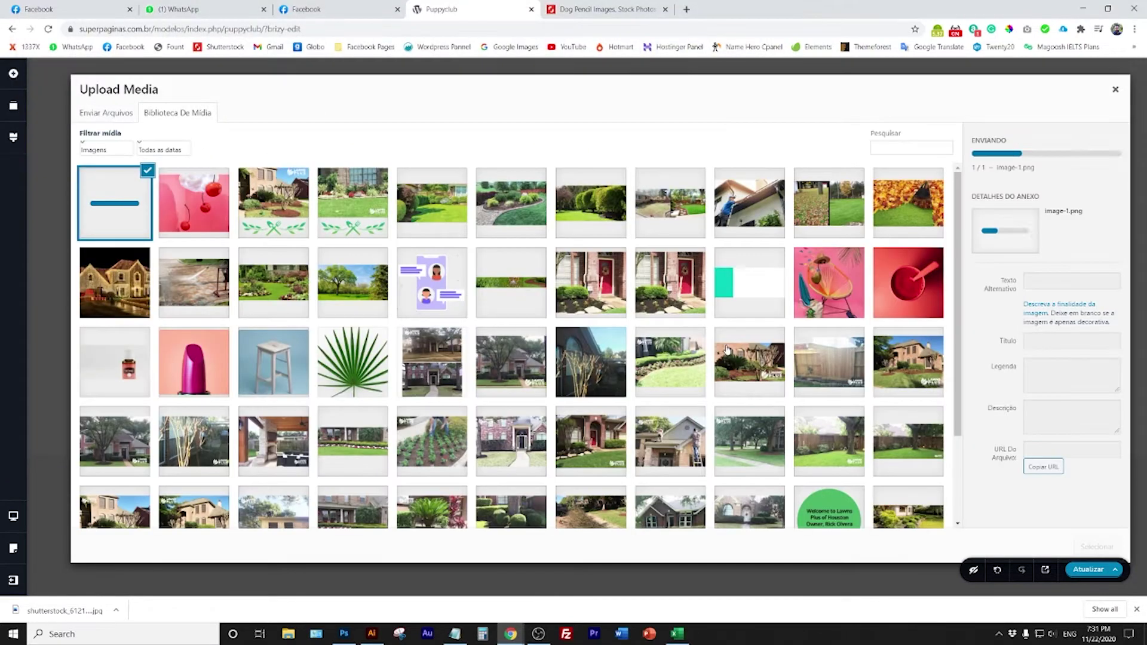
left_click(1106, 548)
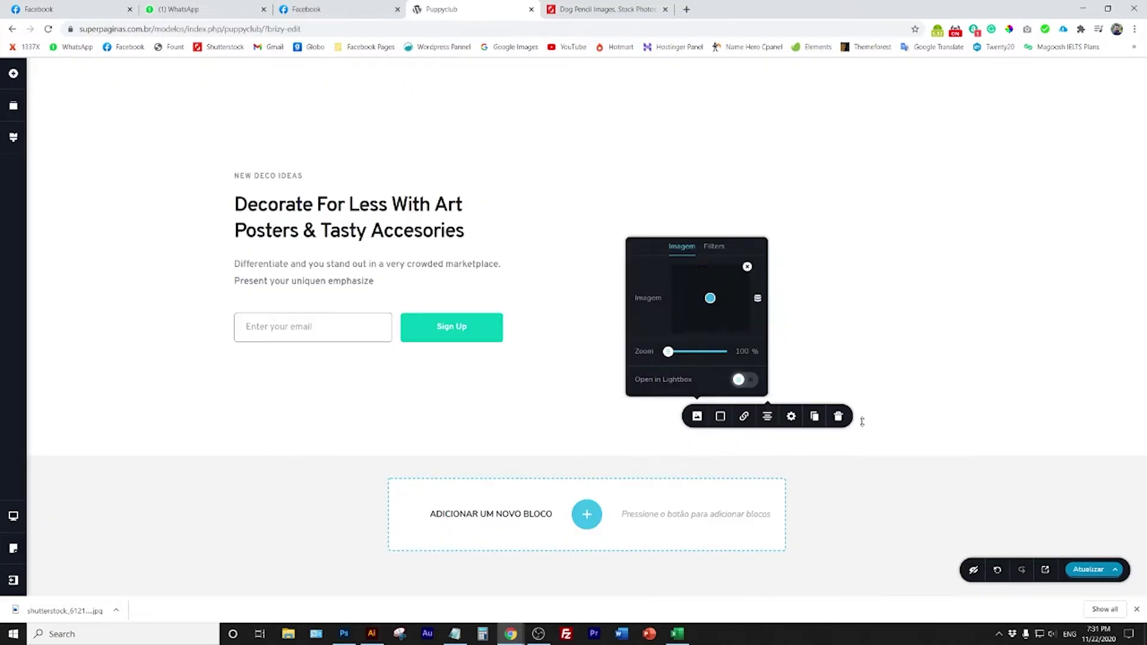
left_click(1044, 308)
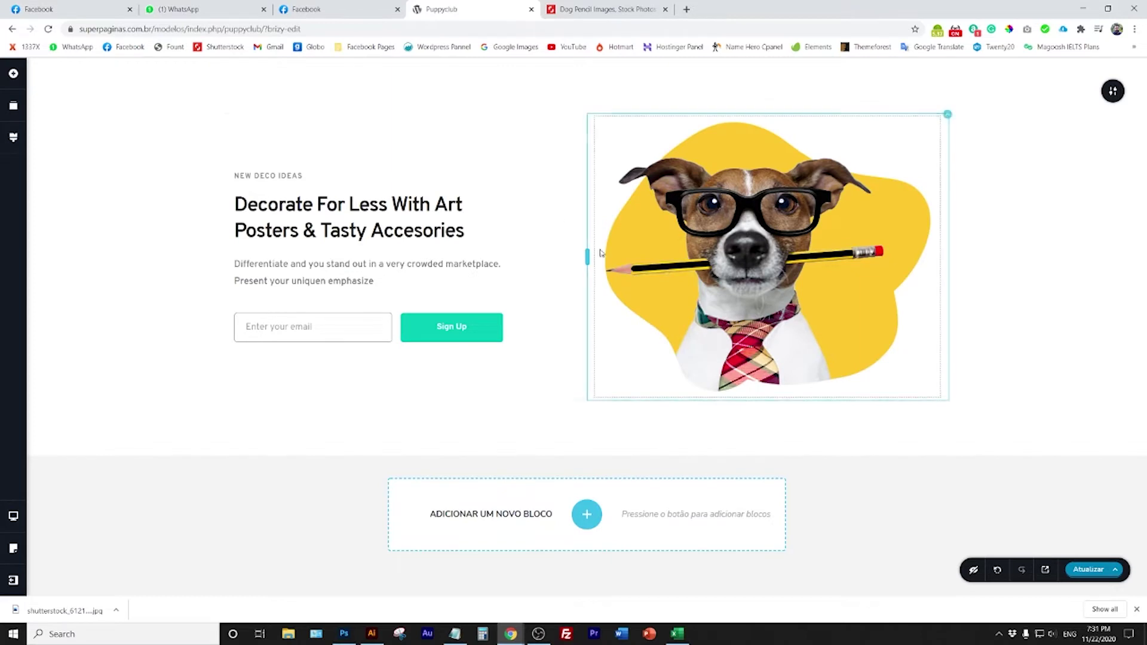
Consult the mockup in Photoshop and replace the small label above the block's heading with "Adopt Pure Love".
mouse_move(343, 633)
left_click(339, 600)
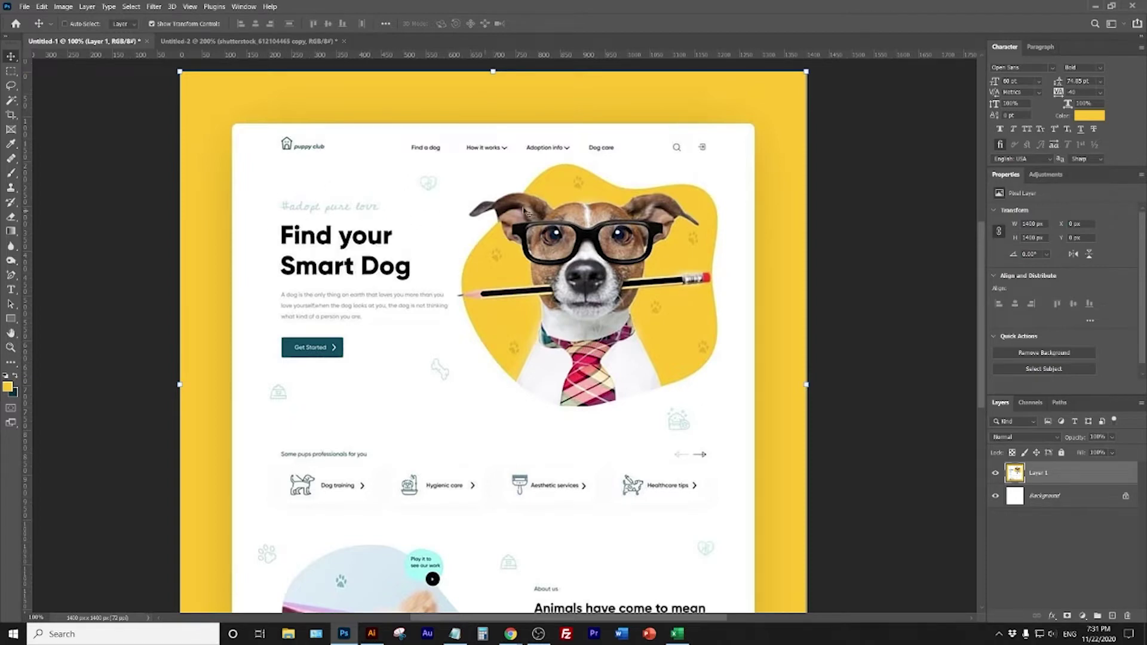
left_click(1095, 9)
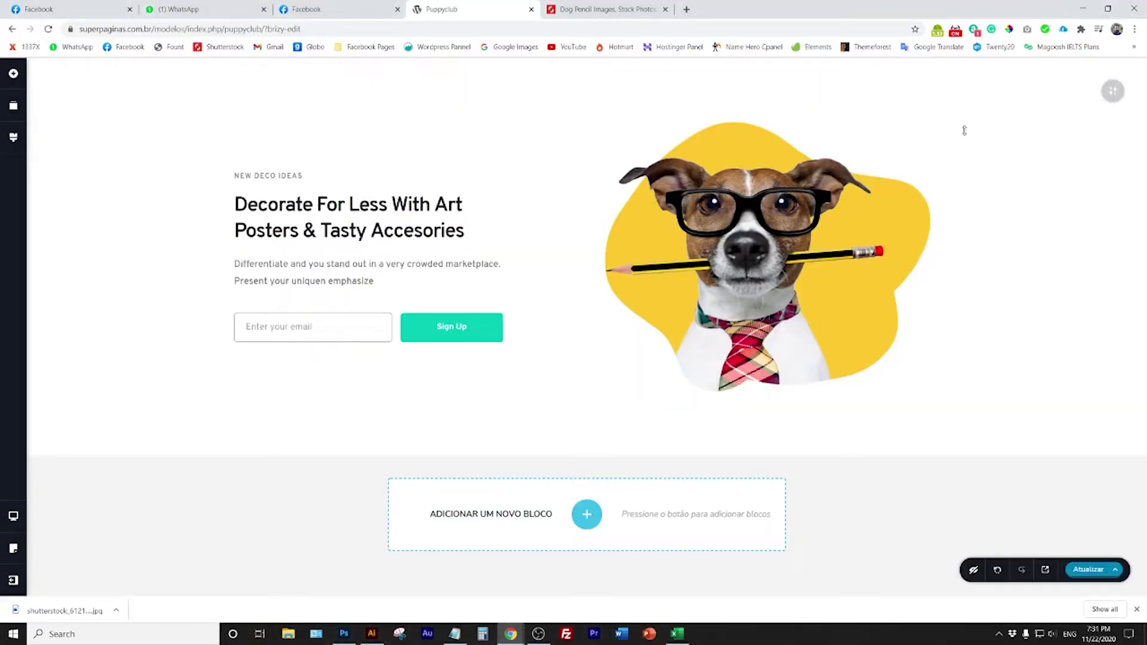
triple_click(279, 174)
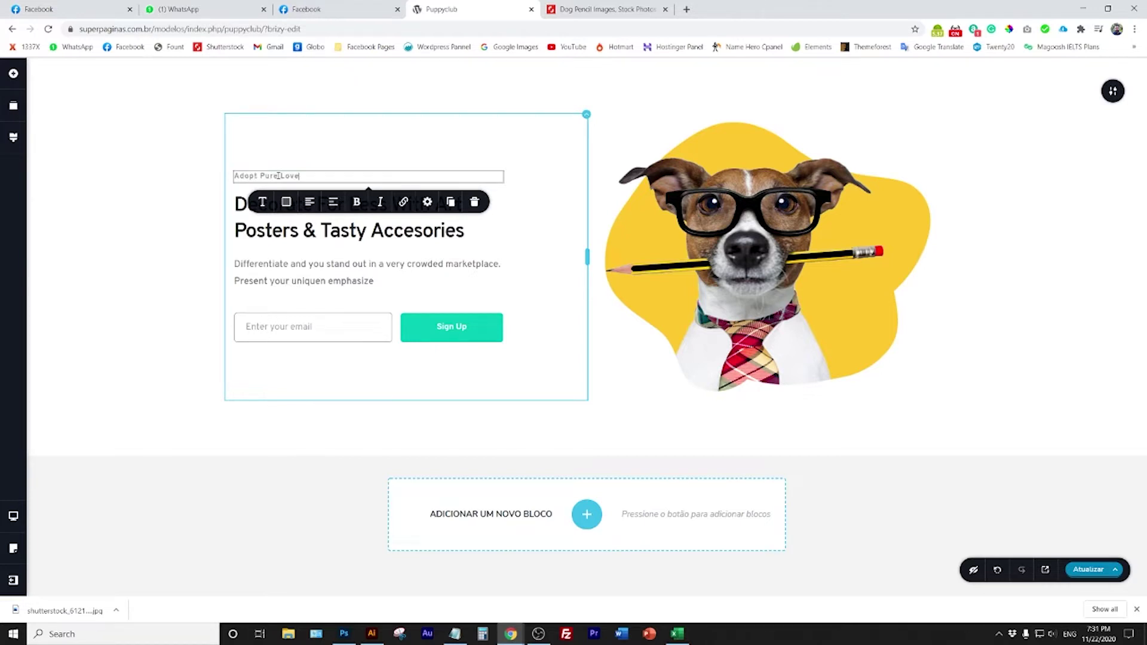
Switch to Photoshop and examine the handwritten tagline above the mockup's heading, framing it with a rectangular marquee.
left_click(344, 633)
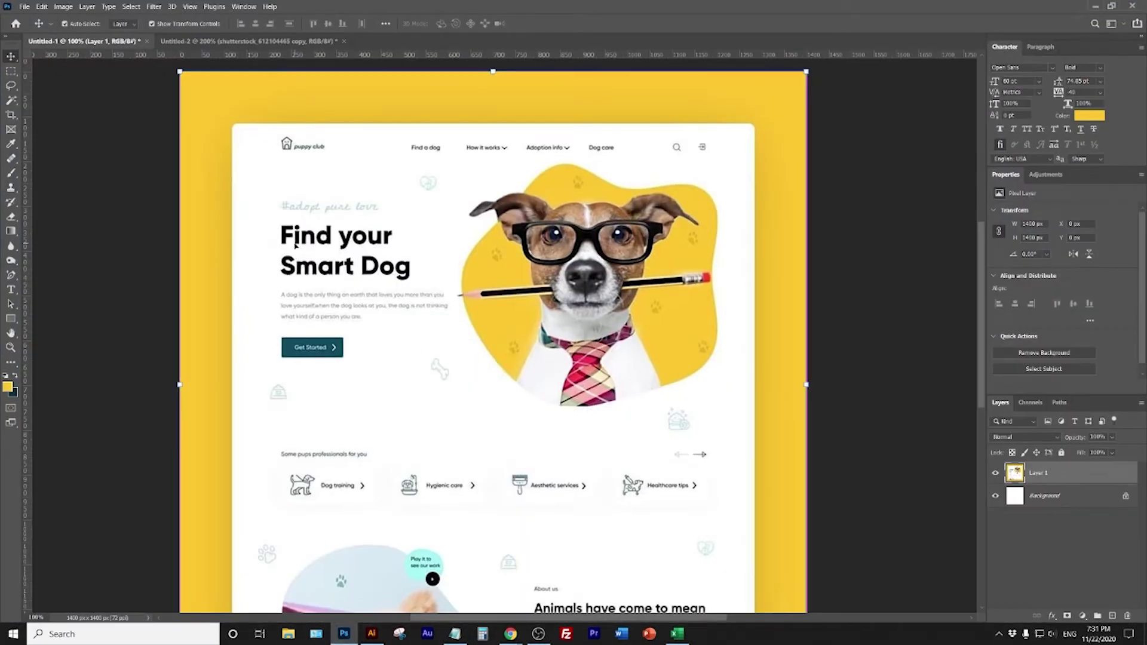
key("ctrl+plus")
left_click_drag(269, 237, 513, 403)
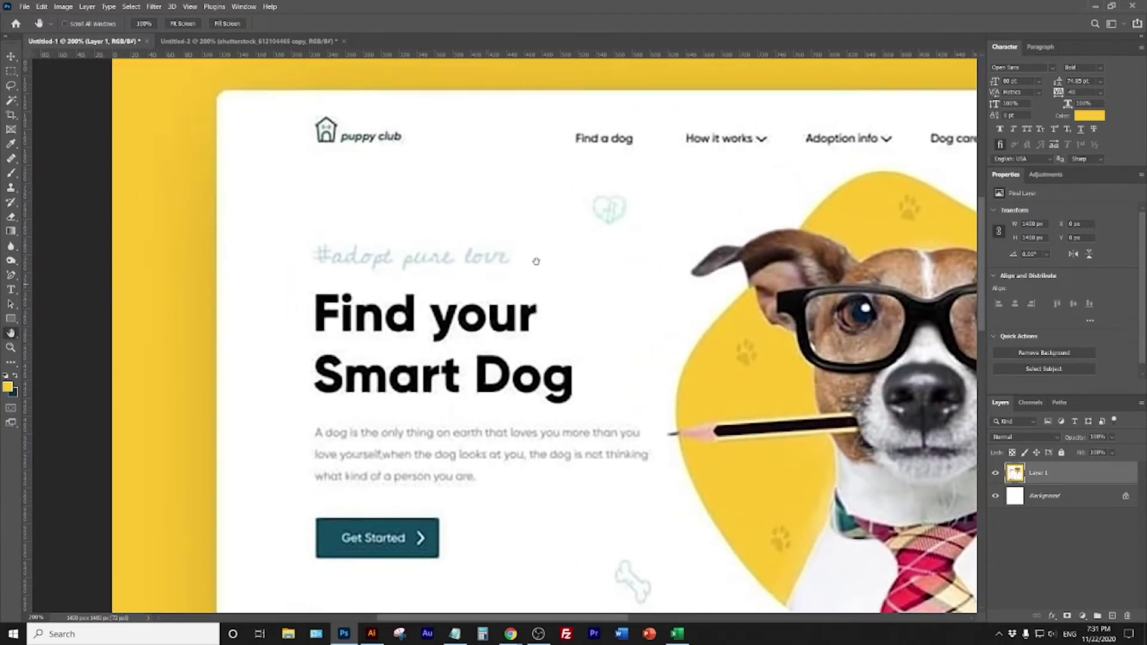
left_click(10, 72)
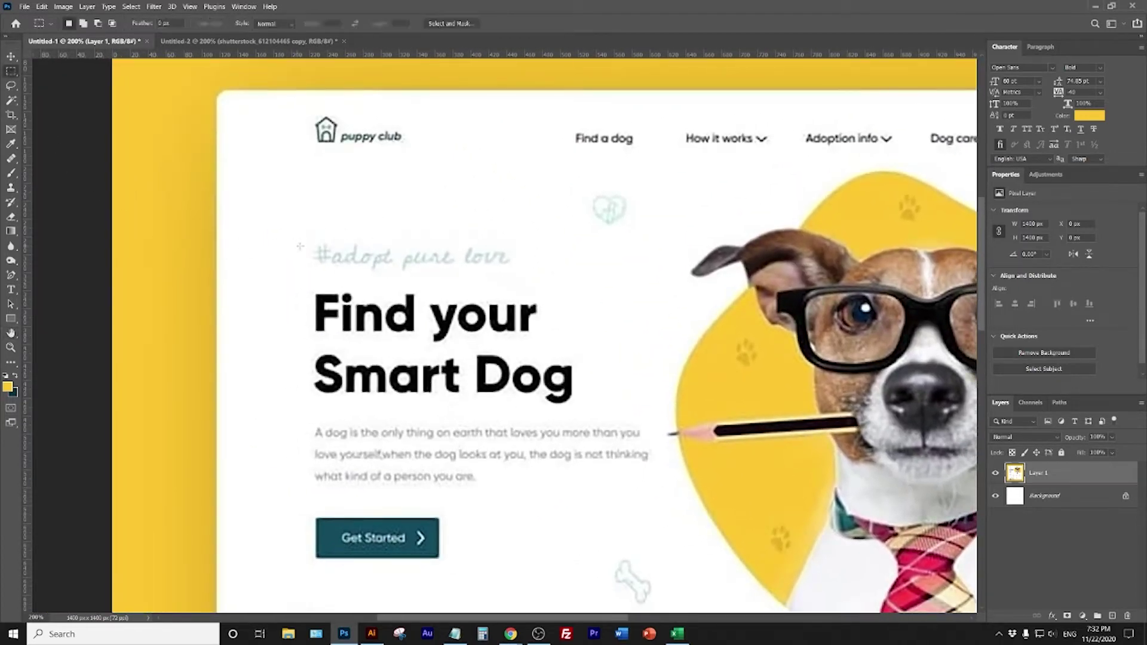
left_click_drag(310, 234, 522, 276)
mouse_move(510, 633)
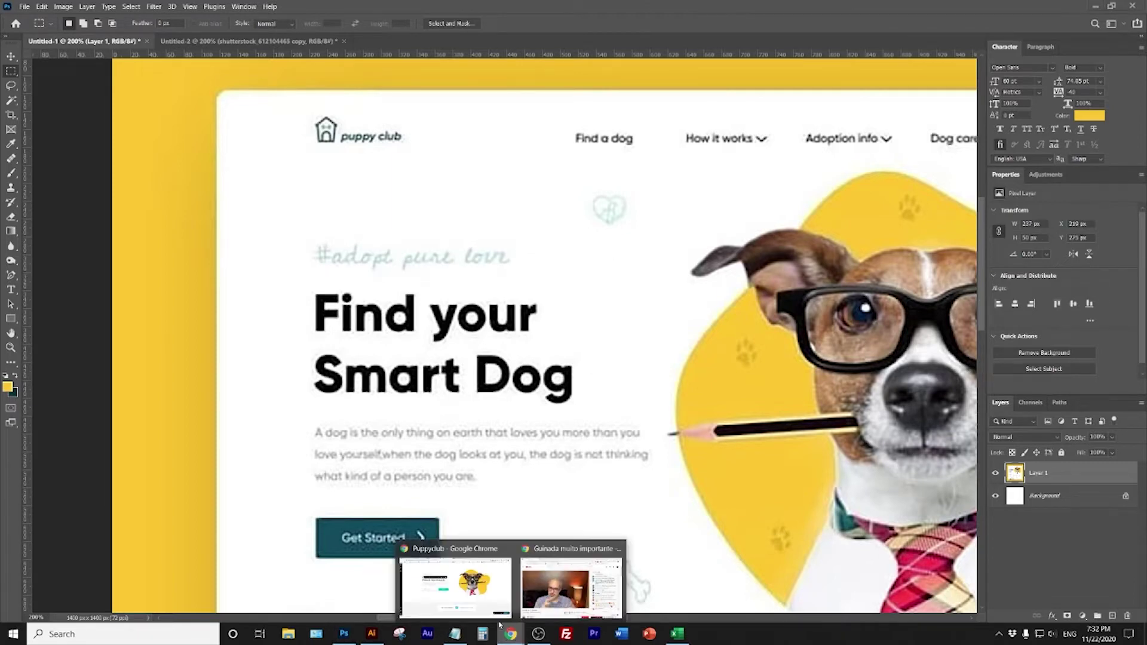
Return to the Puppyclub page in Chrome and add a # in front of the "Adopt Pure Love" label.
left_click(456, 589)
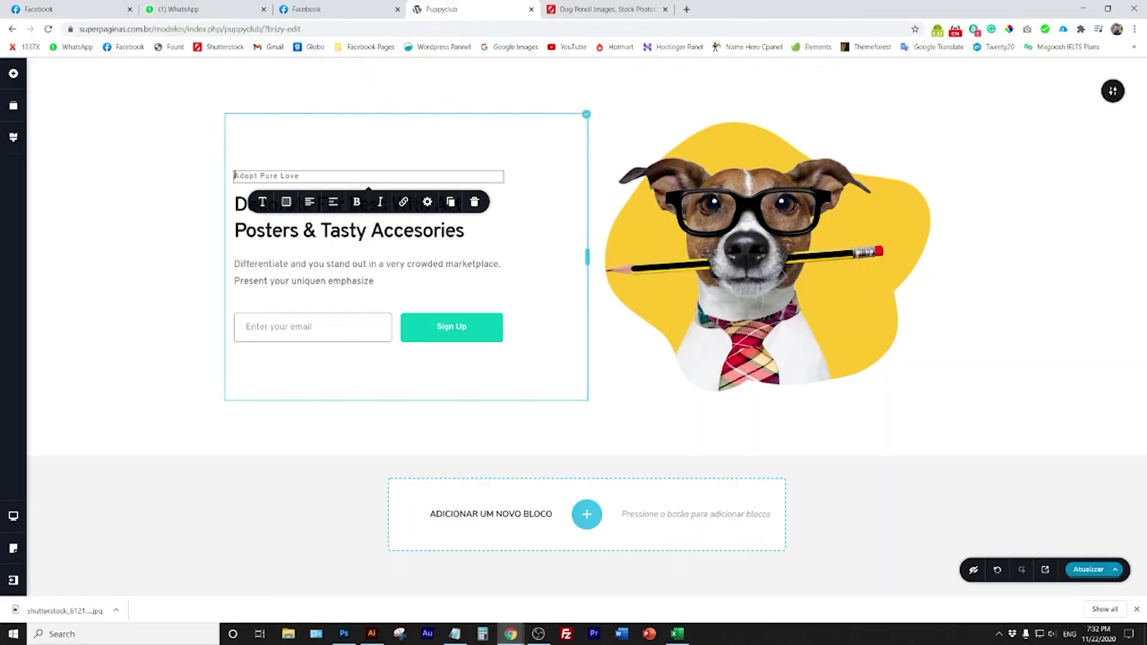
type("#")
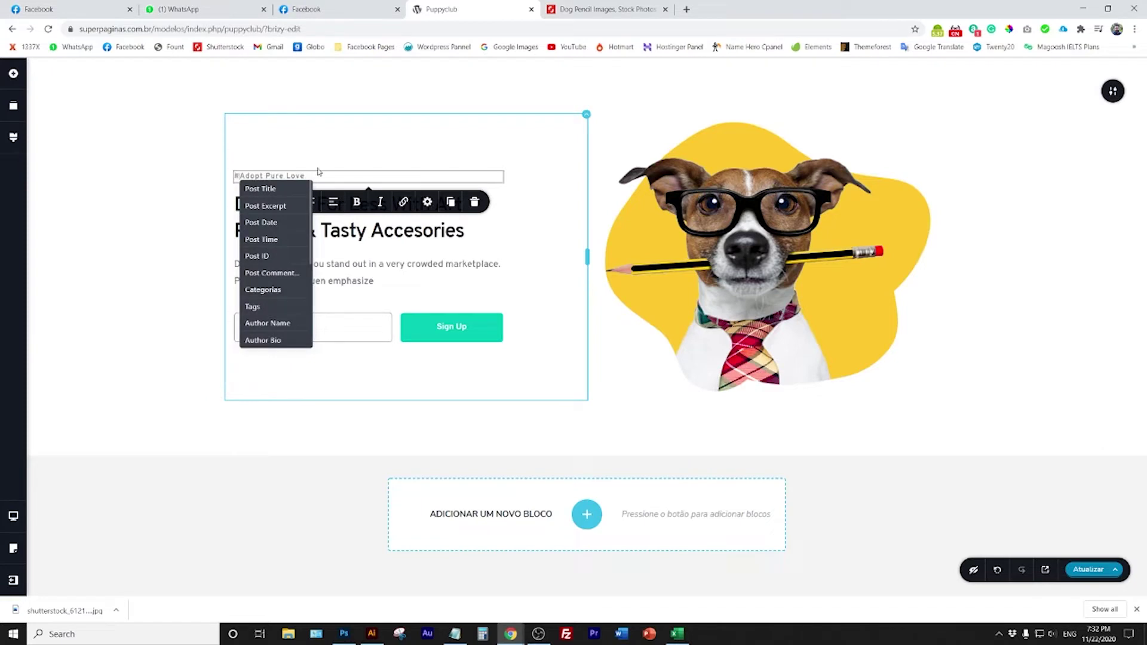
left_click(336, 174)
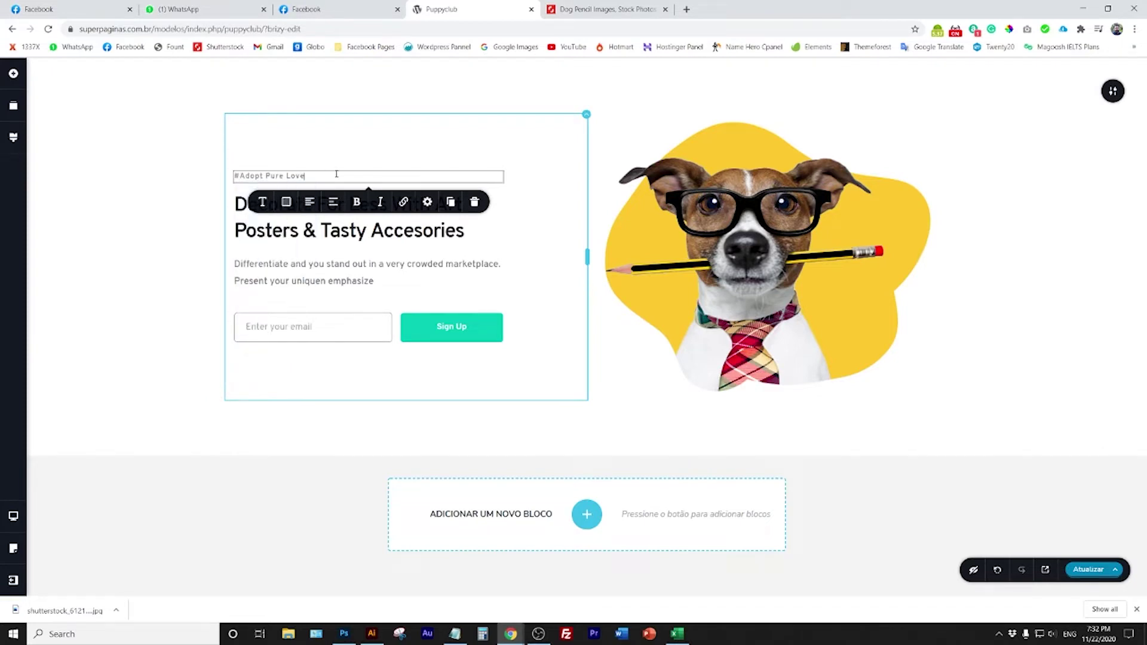
Increase the font size of the "#Adopt Pure Love" label to 22.
left_click(266, 202)
left_click(306, 289)
left_click(306, 289)
left_click(306, 289)
left_click(305, 290)
left_click(306, 289)
left_click(306, 289)
left_click(306, 290)
Change the font of the "#Adopt Pure Love" label to Knewave.
scroll(230, 282, "down", 5)
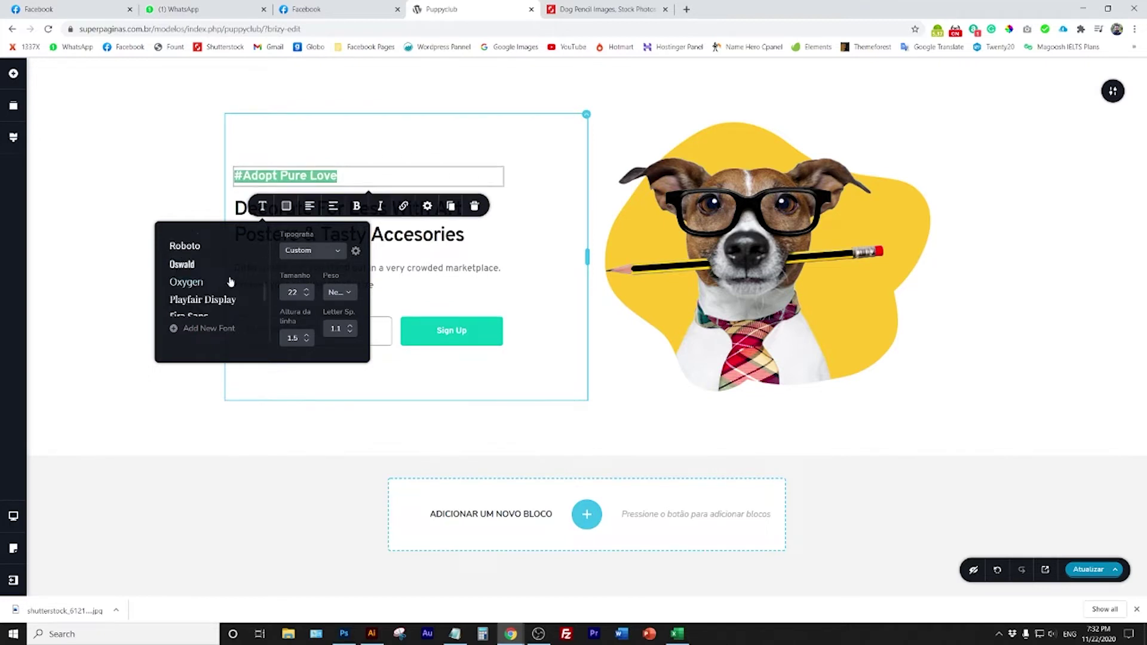
scroll(231, 282, "up", 3)
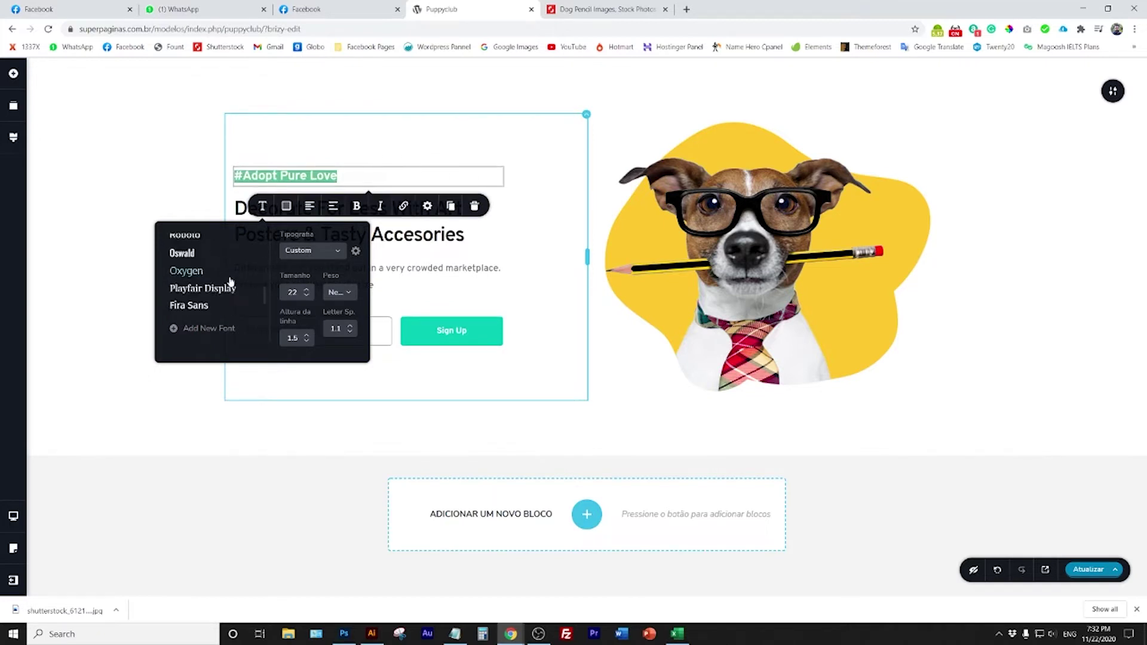
scroll(230, 281, "up", 4)
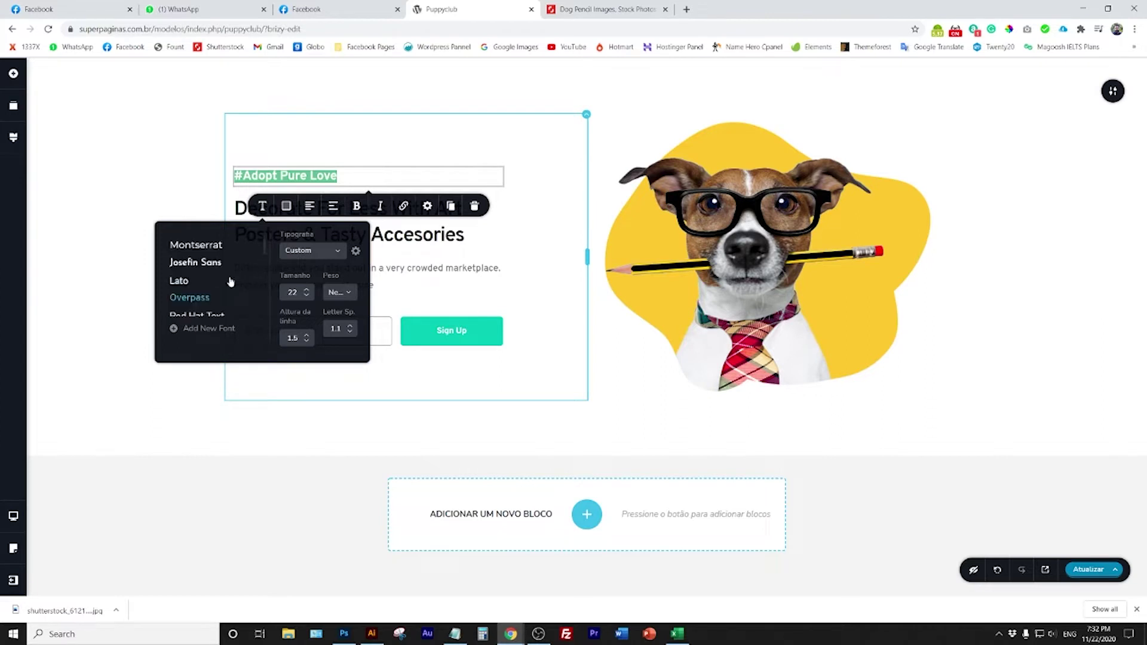
scroll(231, 281, "down", 2)
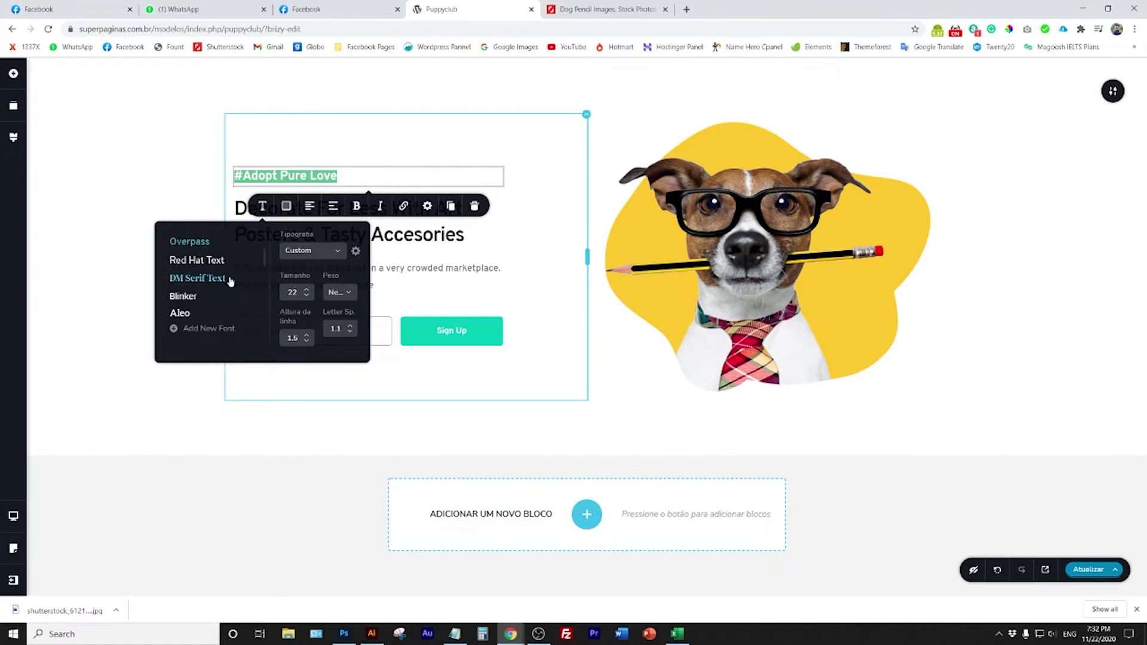
scroll(230, 281, "up", 2)
scroll(230, 282, "down", 3)
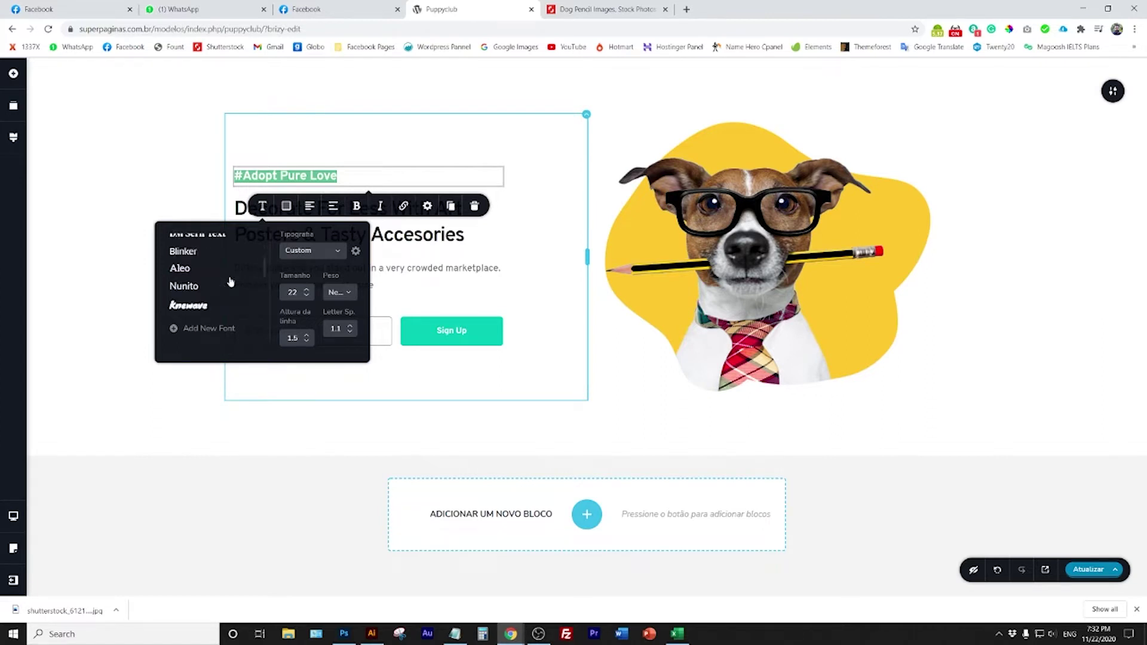
left_click(209, 306)
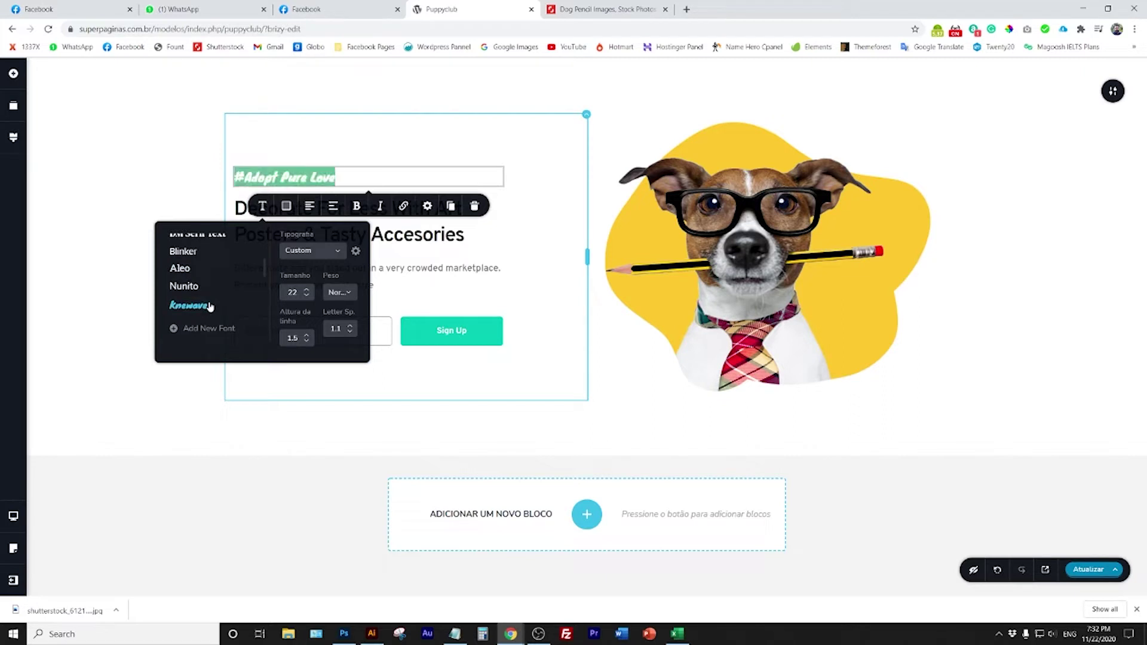
Switch to Photoshop and pick the teal #58908a, based on the mockup's tagline, as the foreground color, selecting its hex code.
left_click(179, 164)
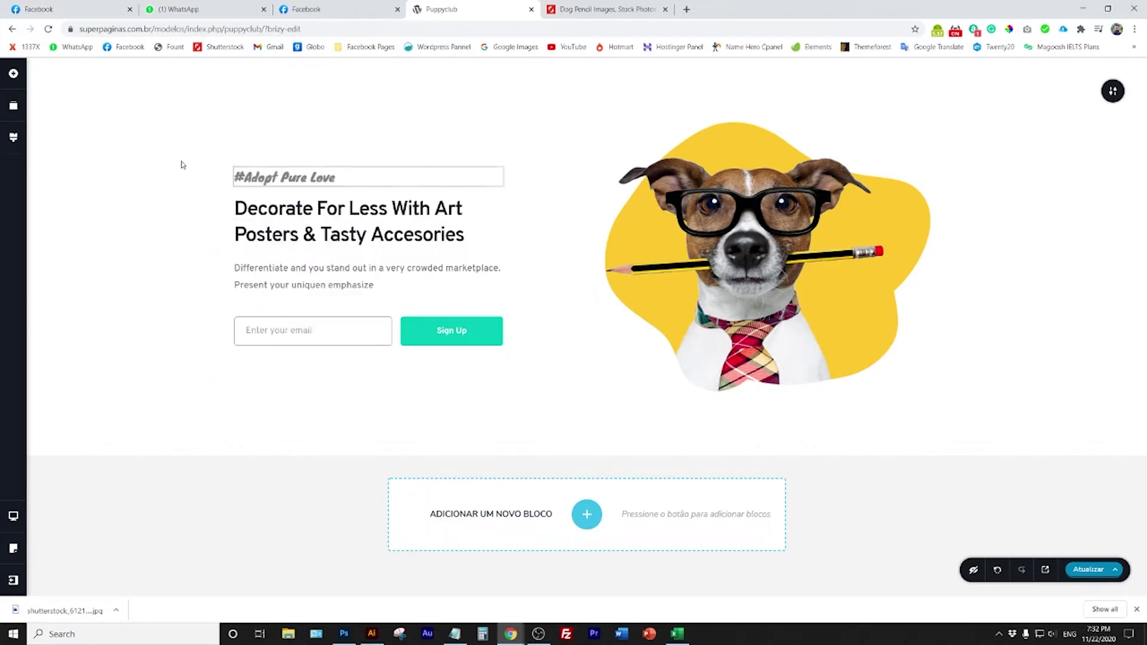
double_click(302, 178)
triple_click(304, 179)
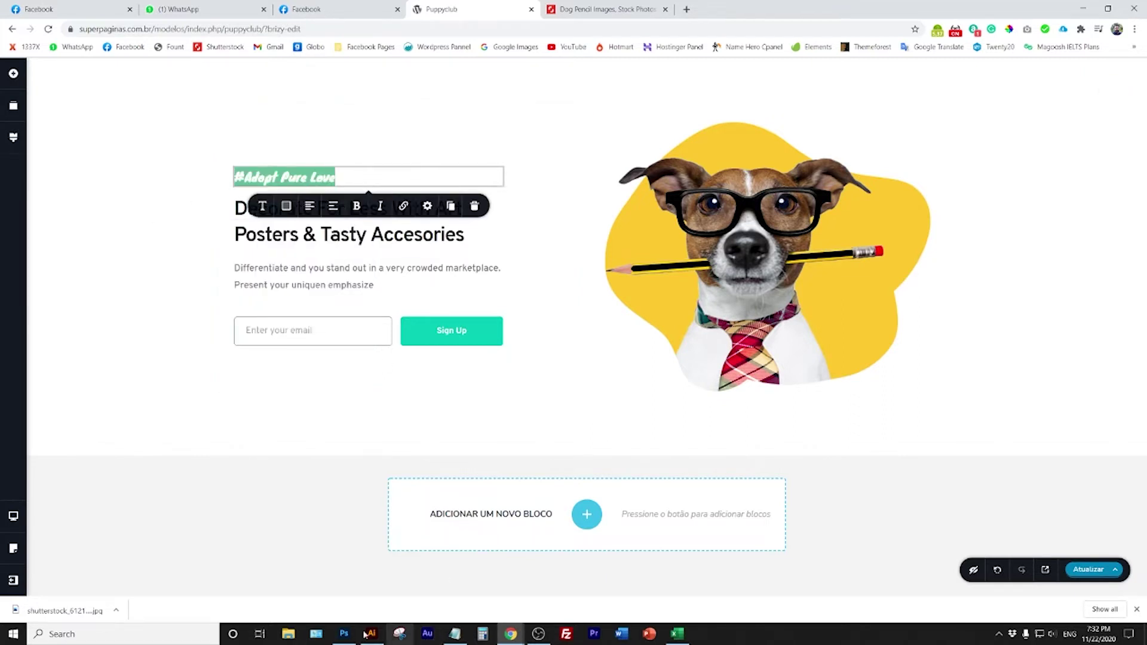
left_click(344, 633)
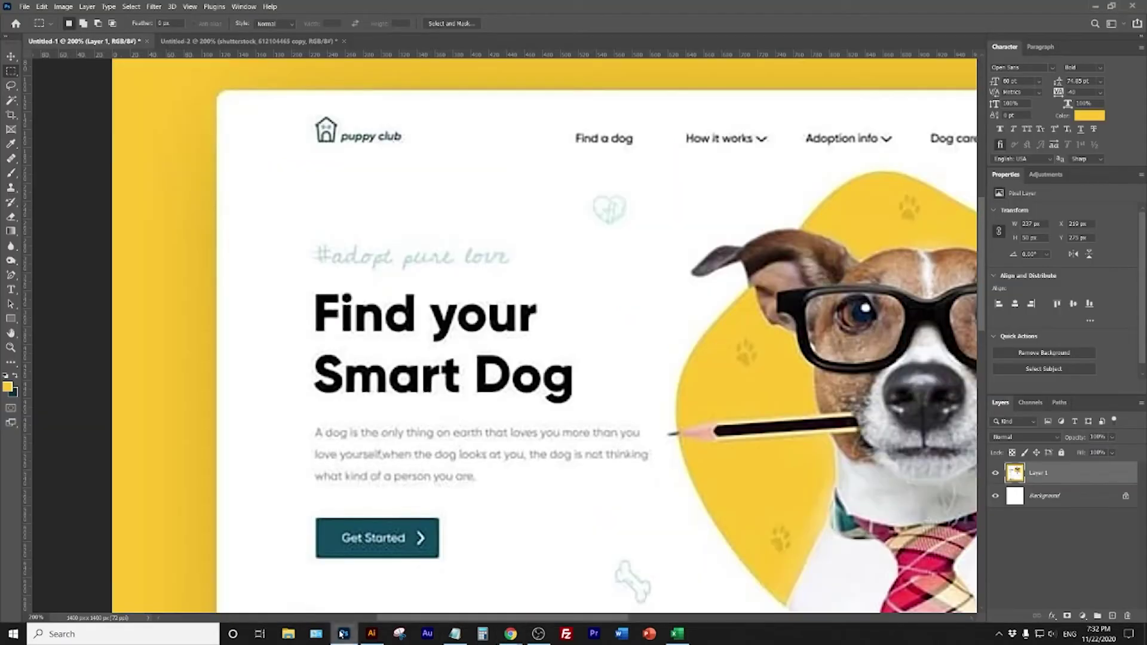
left_click(9, 386)
left_click(472, 247)
left_click_drag(120, 455, 157, 489)
double_click(301, 604)
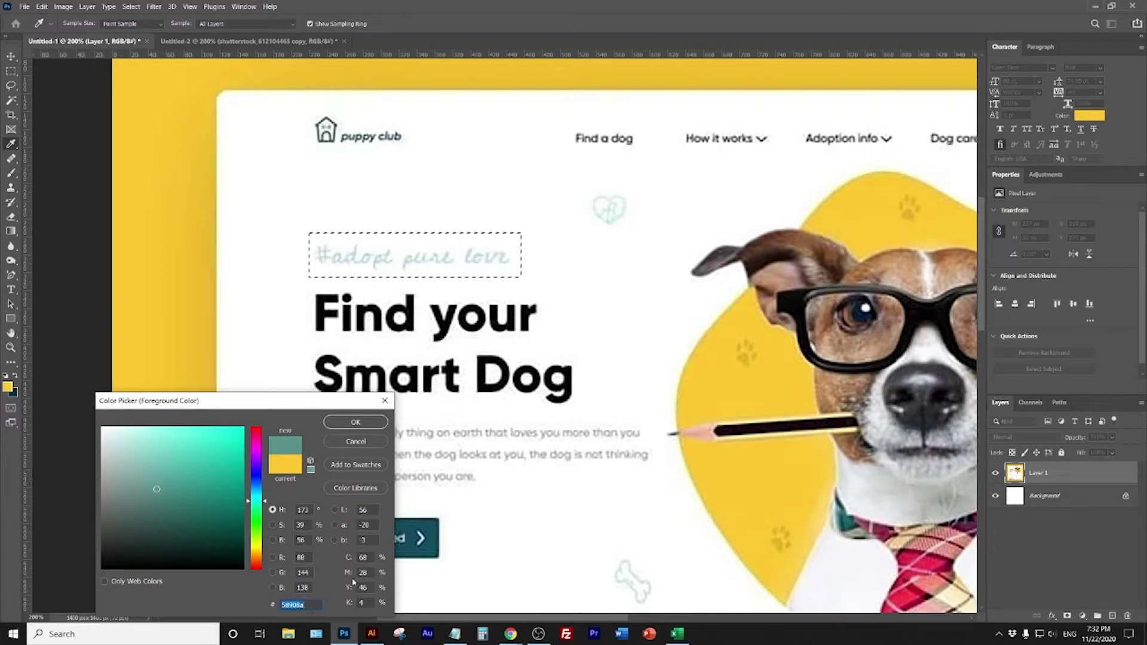
Return to the Puppyclub page in Chrome and set the "#Adopt Pure Love" label's text color to #58908A.
mouse_move(511, 633)
left_click(472, 582)
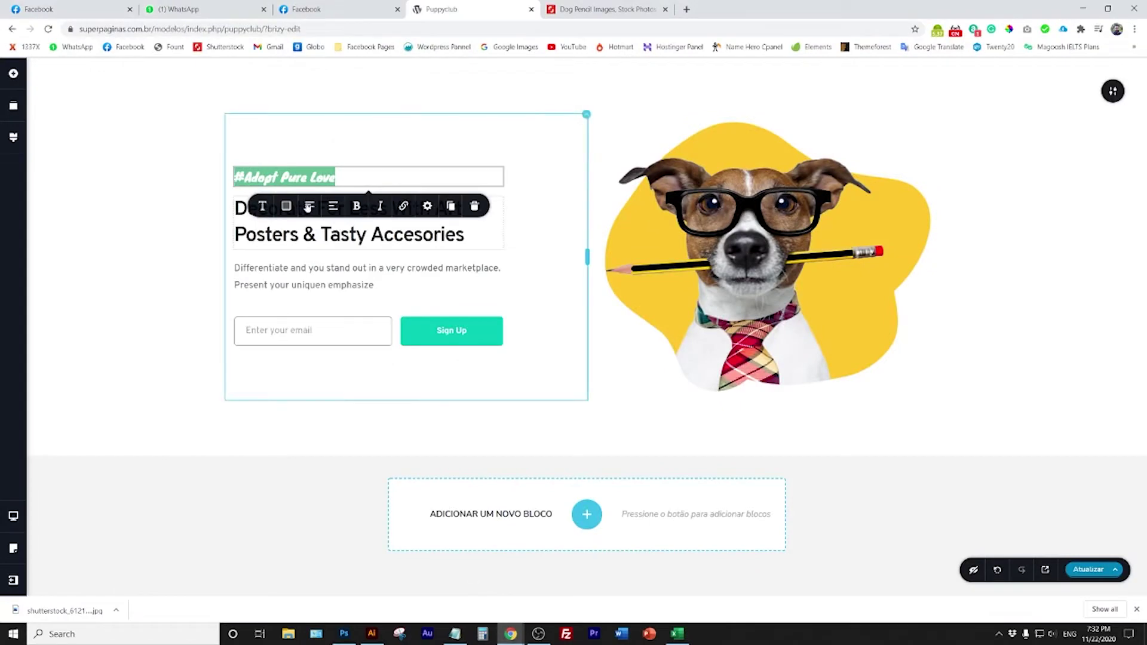
left_click(286, 206)
type("5B908A")
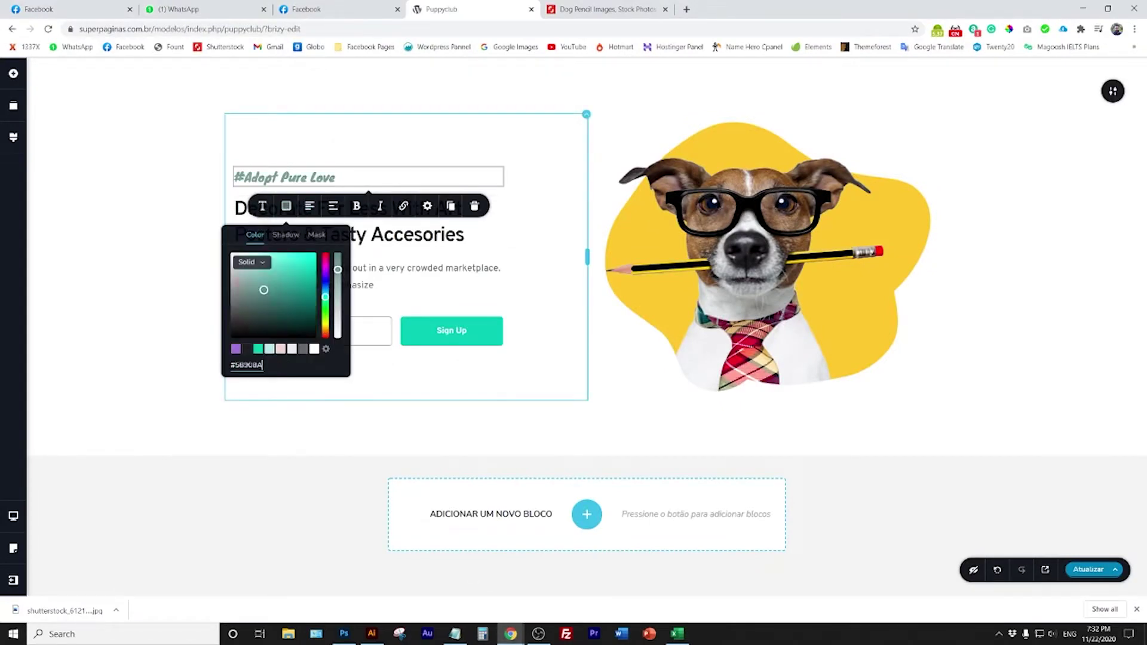
left_click(222, 186)
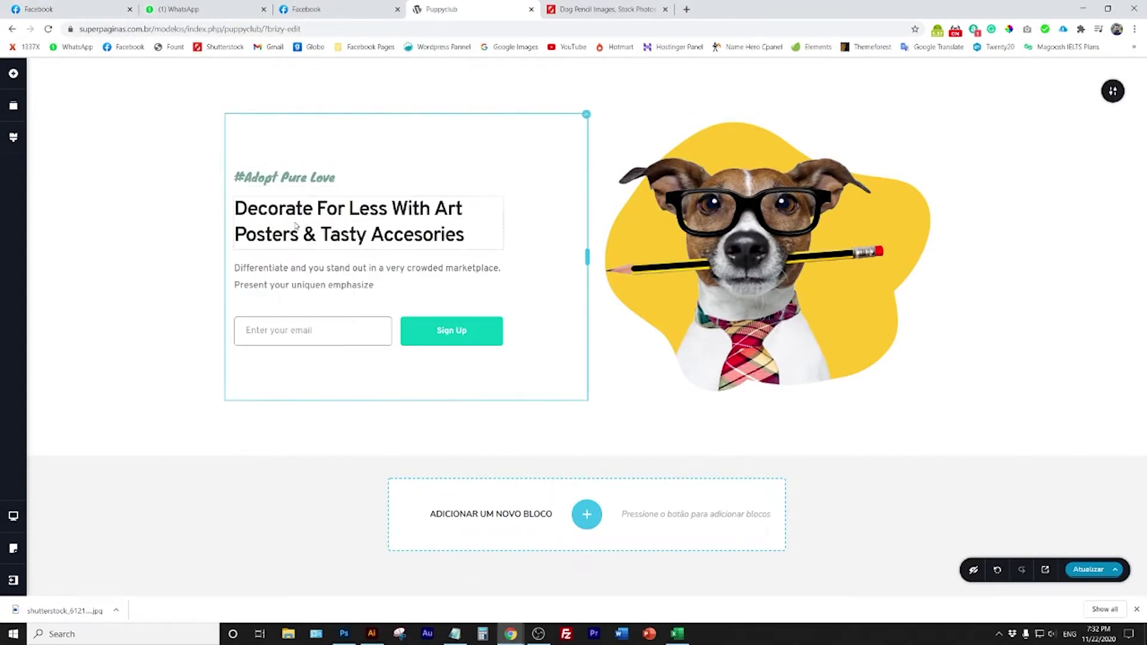
triple_click(295, 179)
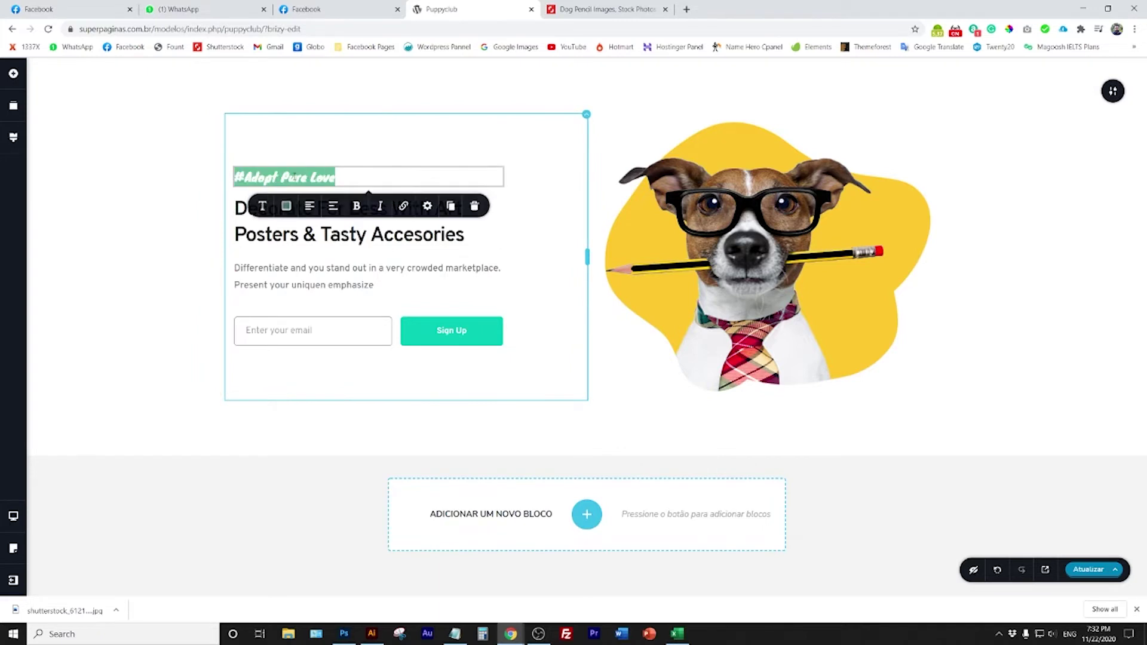
Replace the main heading with "Find your" and "Smart Dog" on two lines, checking the wording against the mockup.
left_click(297, 220)
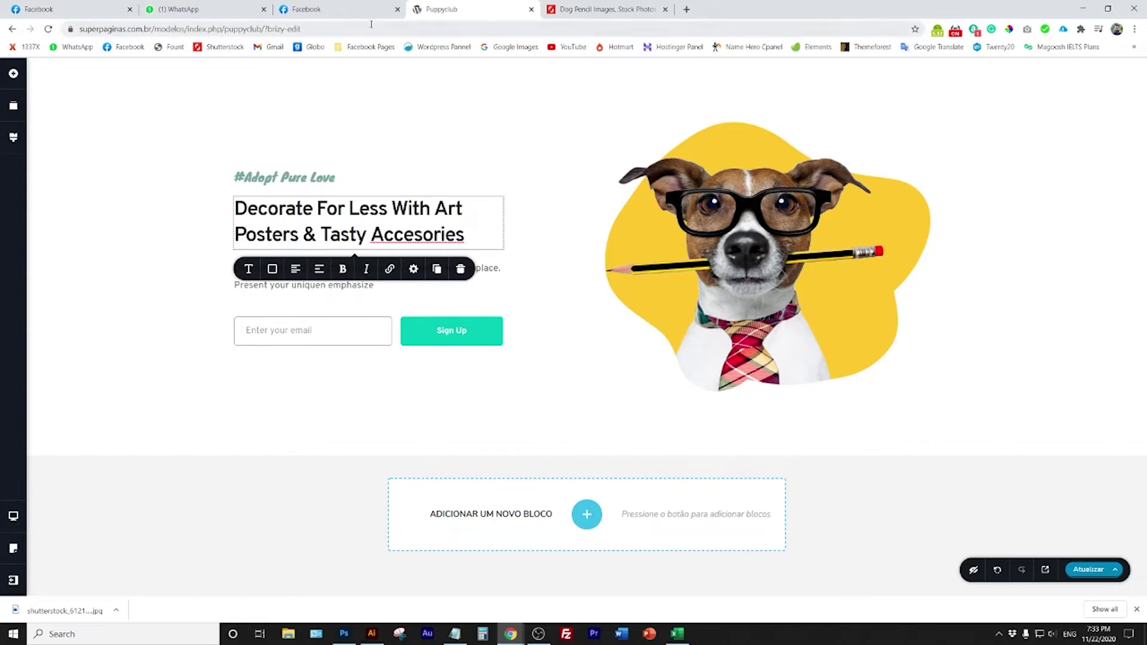
left_click(326, 9)
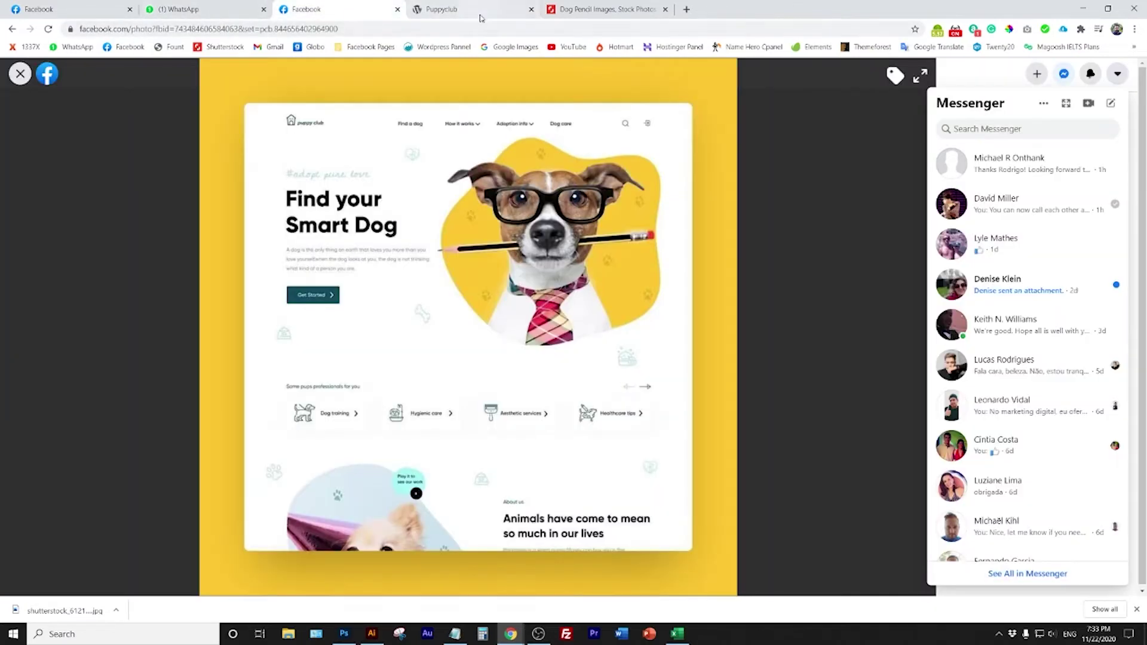
left_click(442, 9)
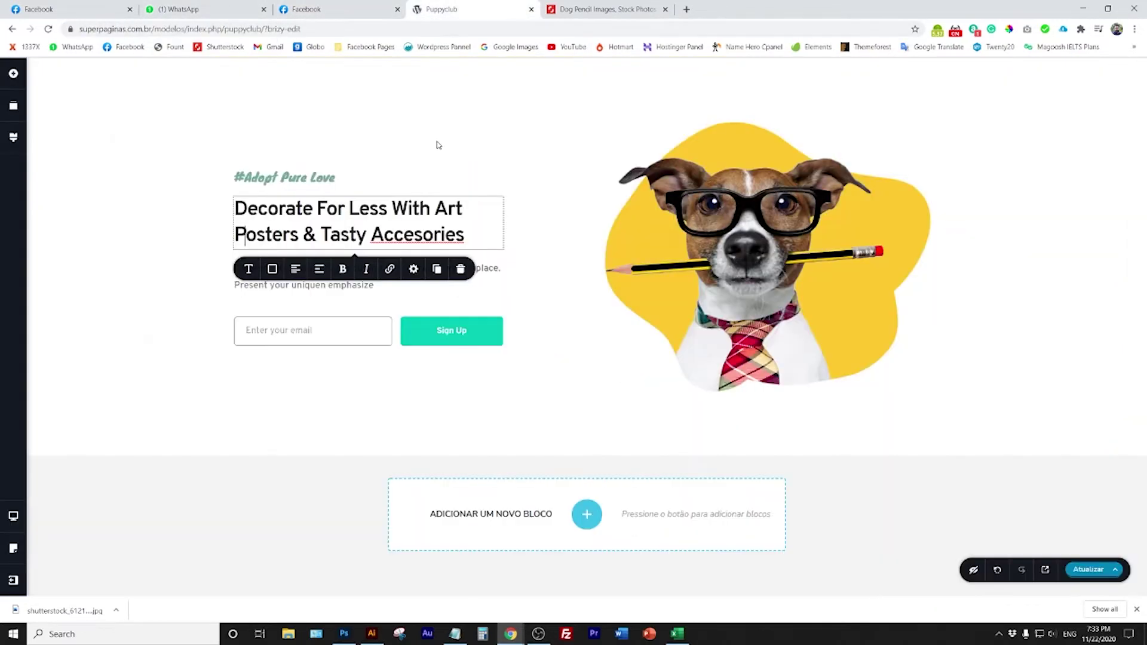
triple_click(332, 229)
type("Find Your")
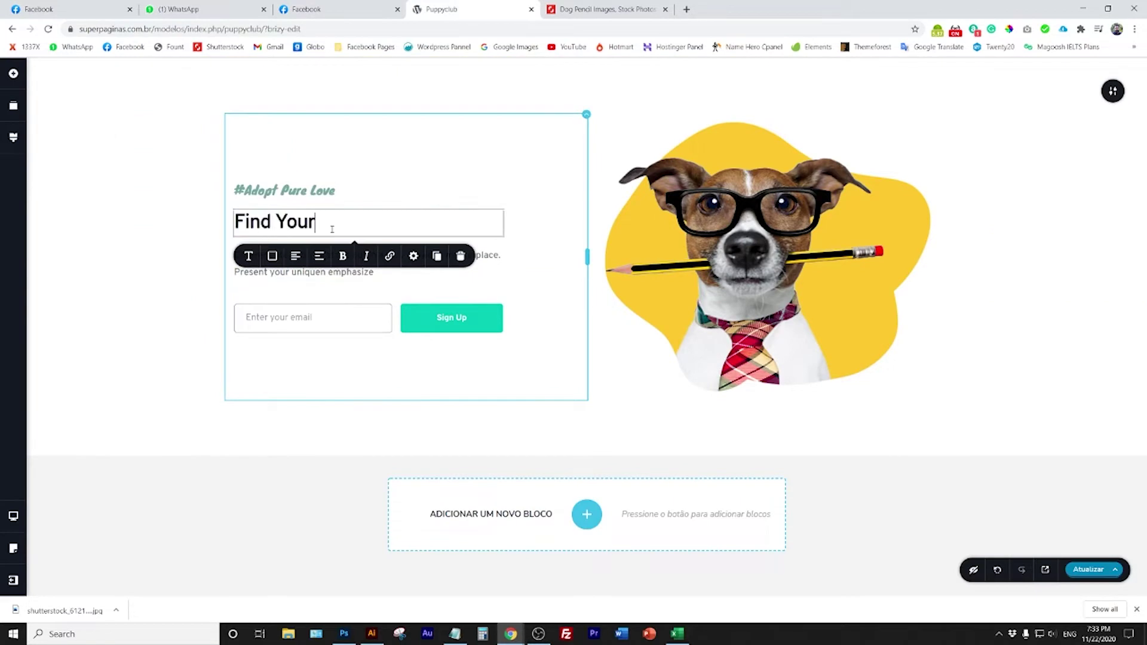
left_click(347, 635)
left_click(345, 636)
left_click(346, 637)
left_click(345, 634)
type("your")
key("Return")
type("Smart Dog")
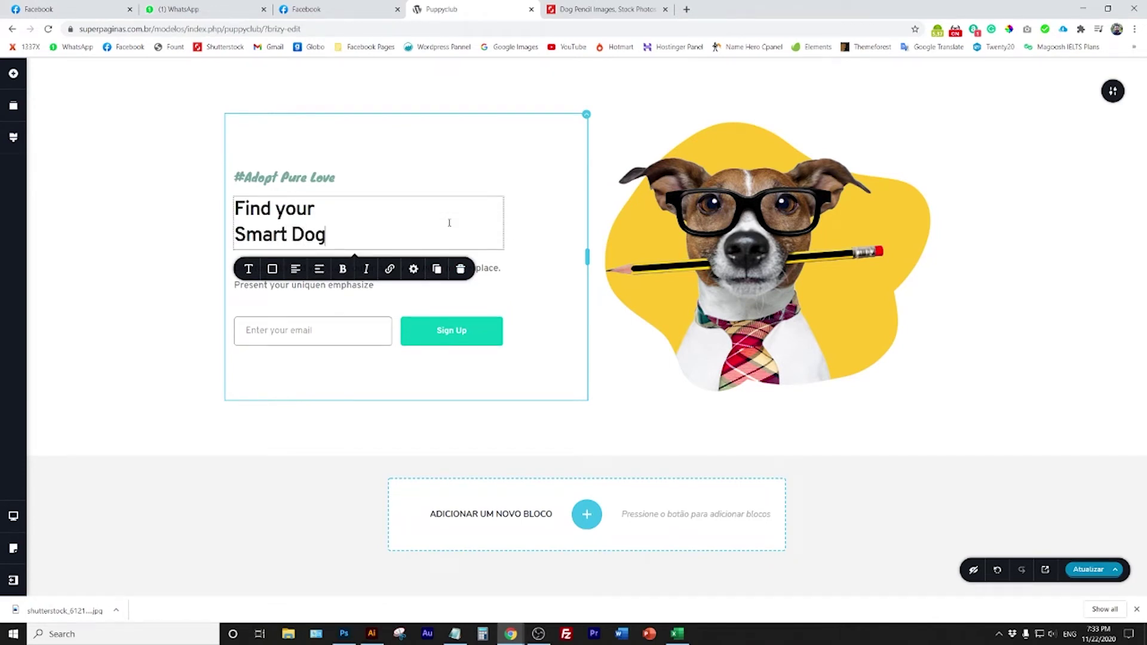
left_click(170, 256)
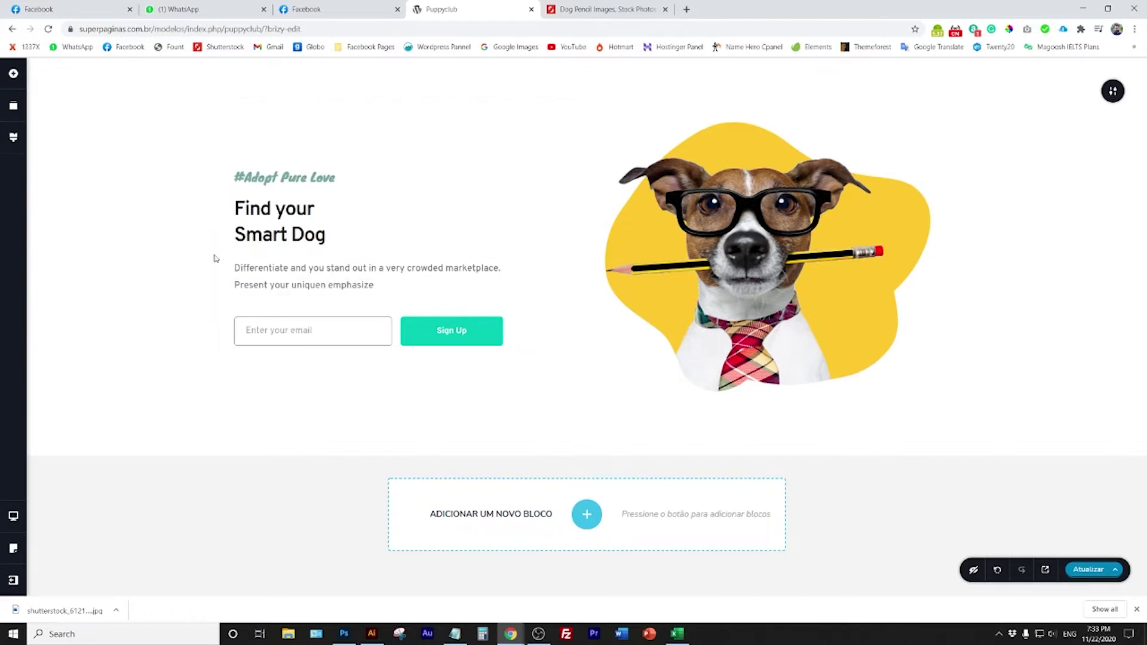
Set the font size of the "Find your Smart Dog" heading to 52 and compare it with the mockup in Photoshop.
left_click_drag(328, 236, 234, 208)
left_click(250, 269)
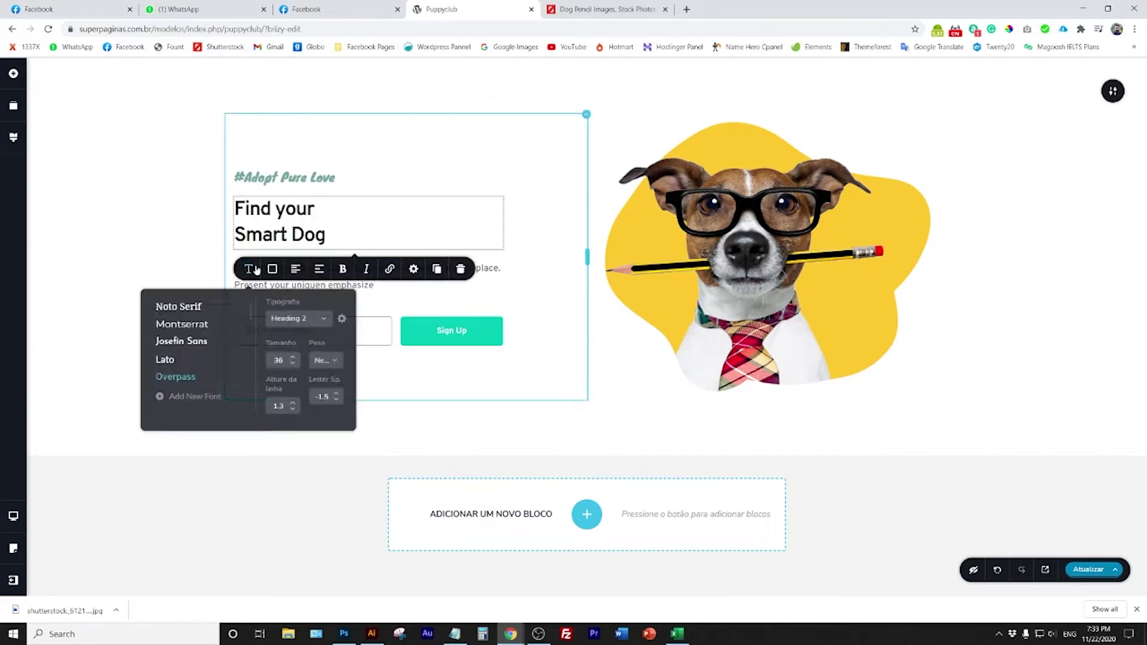
left_click_drag(292, 362, 293, 360)
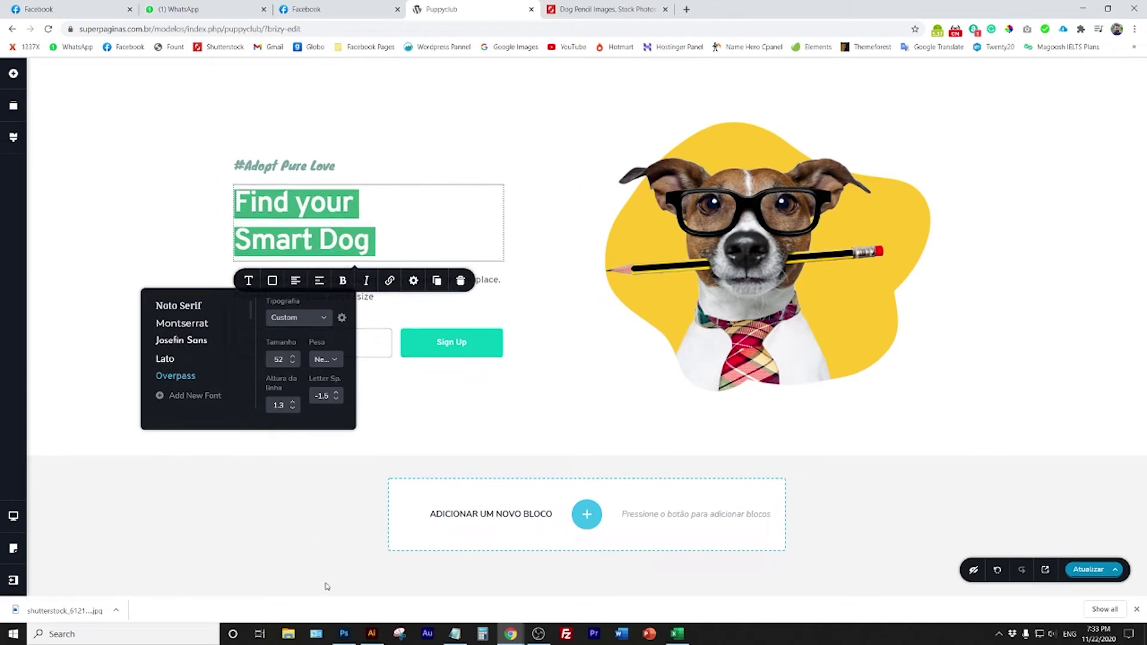
left_click(345, 635)
left_click(346, 634)
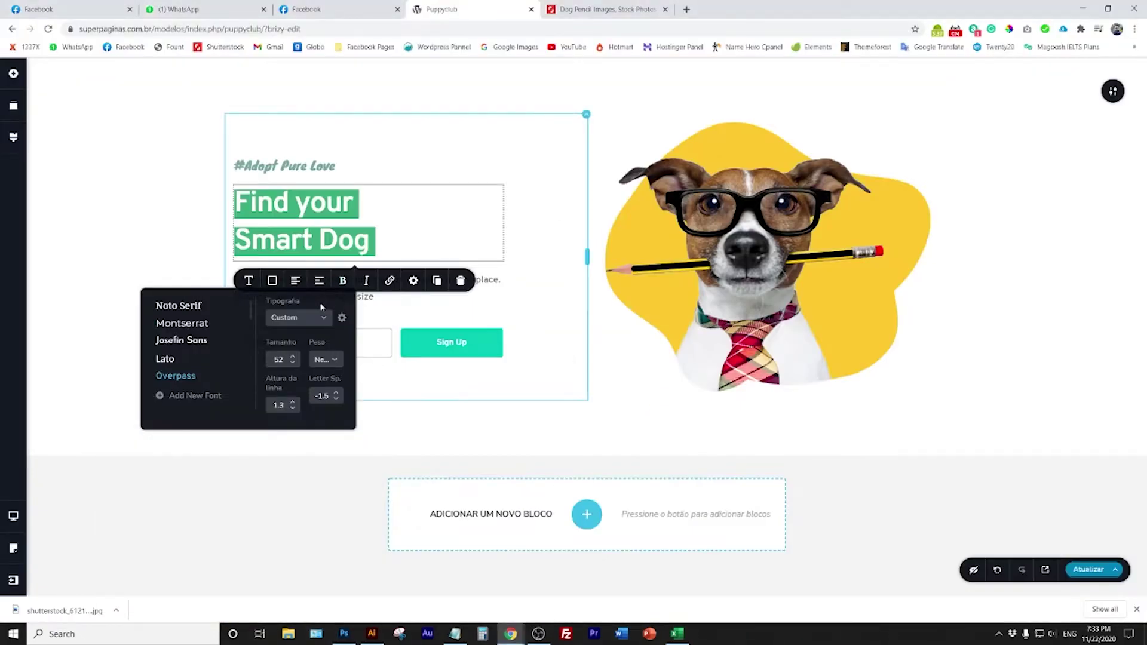
Set the font weight of the "Find your Smart Dog" heading to Black.
left_click(334, 362)
scroll(330, 425, "down", 2)
left_click(330, 443)
left_click(292, 237)
Reduce the line height of the "Find your Smart Dog" heading to bring its two lines closer together.
left_click_drag(375, 244, 234, 202)
left_click(250, 281)
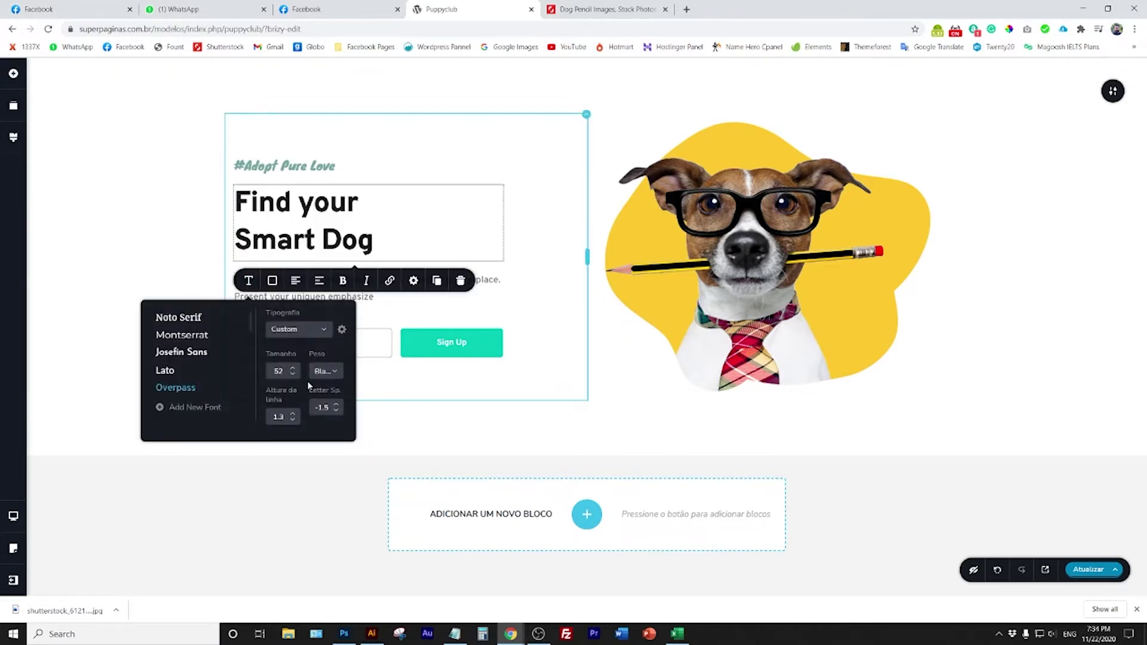
left_click(292, 420)
left_click(356, 450)
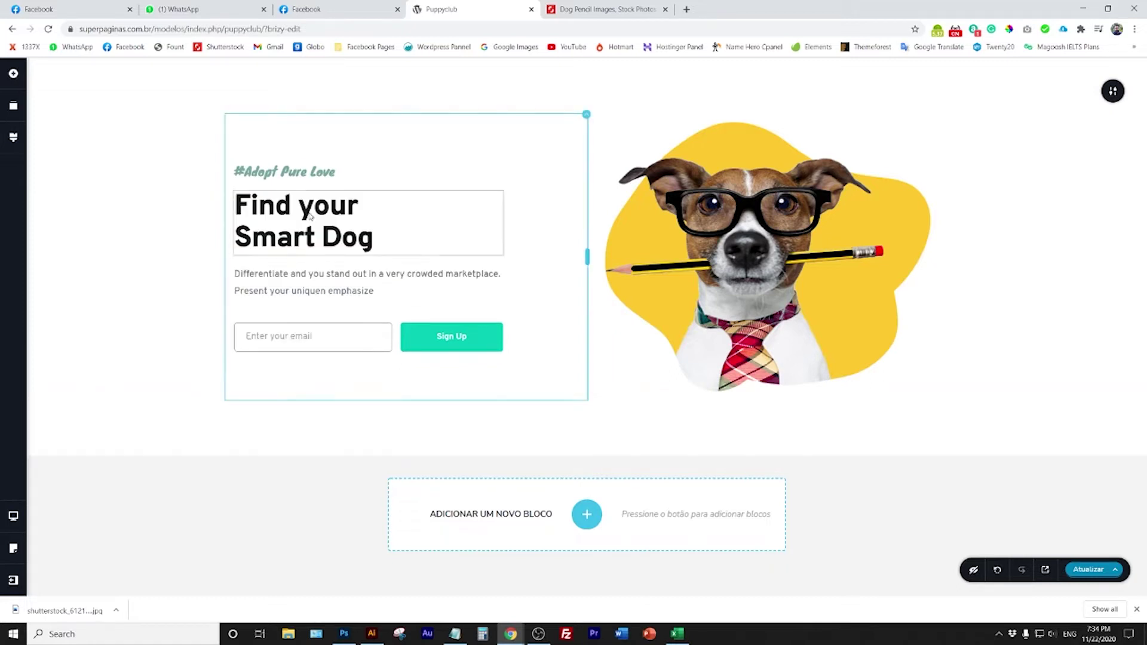
Increase the font size of the "Find your Smart Dog" heading beyond 52.
triple_click(310, 216)
left_click(249, 277)
left_click(292, 363)
left_click(293, 363)
left_click(293, 362)
left_click(293, 363)
left_click(197, 254)
Switch to Photoshop and examine the description paragraph and button below the mockup's heading.
mouse_move(378, 639)
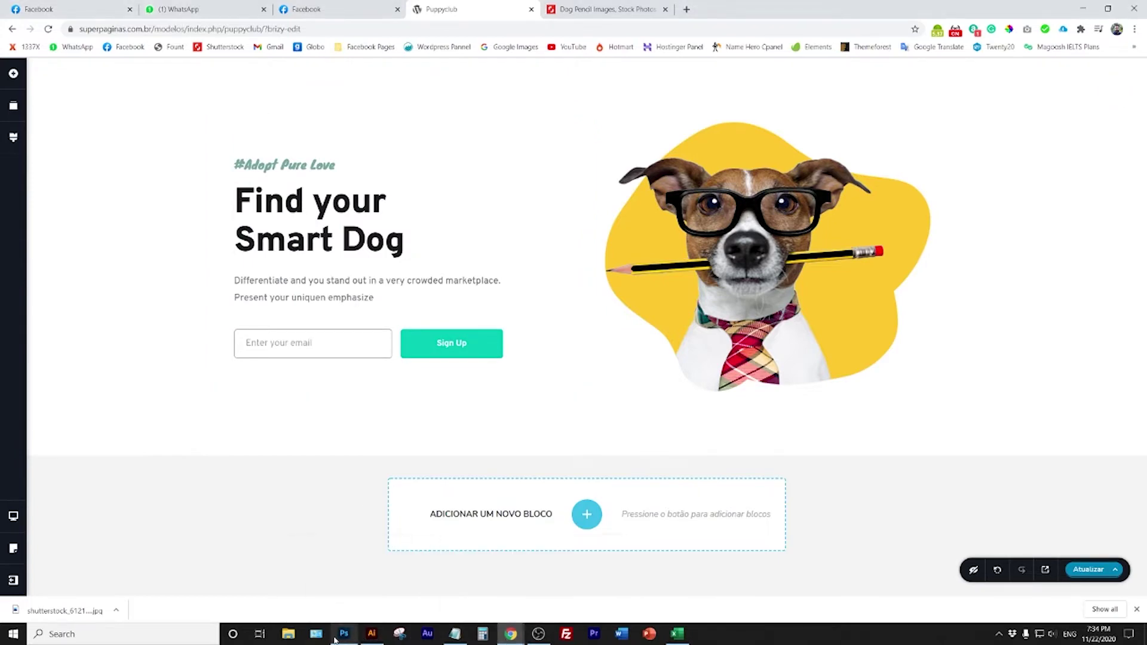
left_click(353, 641)
scroll(630, 435, "down", 1)
left_click(629, 435)
left_click(360, 440)
scroll(594, 443, "down", 1)
key("ctrl+minus")
scroll(592, 443, "down", 2)
key("ctrl+plus")
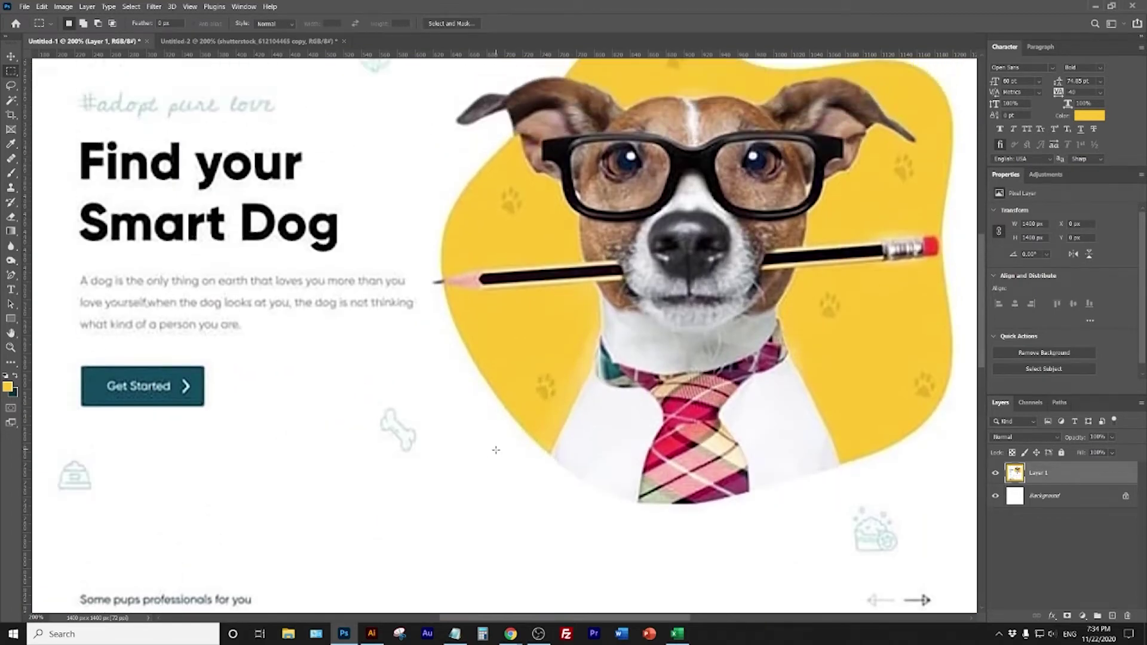
Transcribe the mockup's paragraph beginning "A dog is the only thing on earth that loves you more than you love yourself" into Notepad and select it all.
left_click(455, 633)
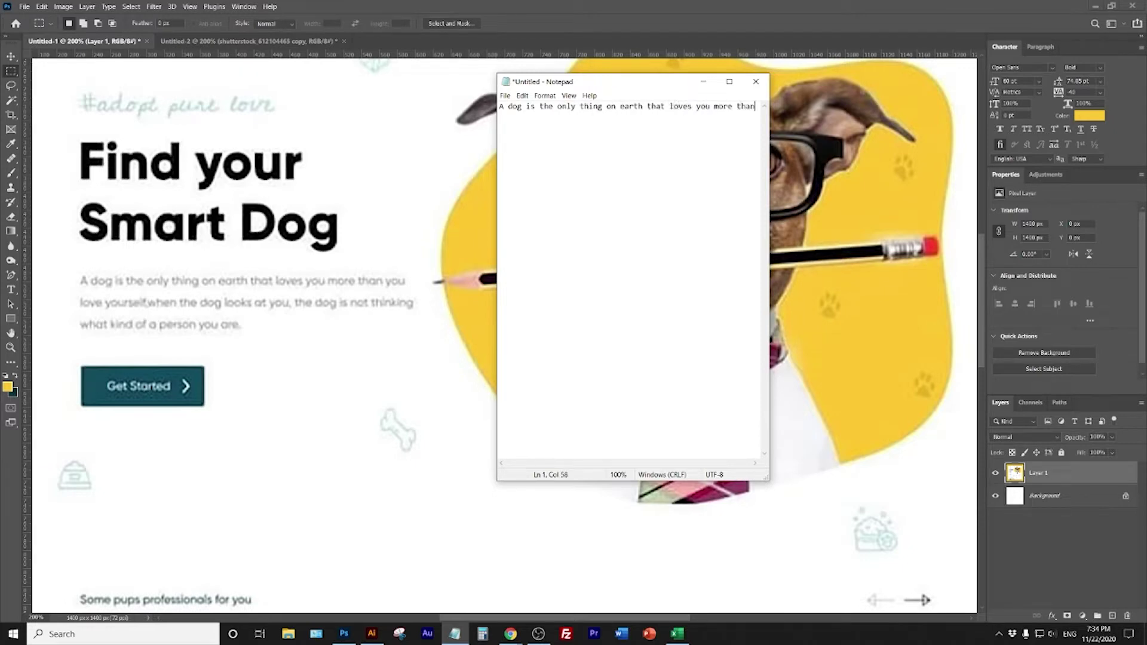
type("you love yourself.")
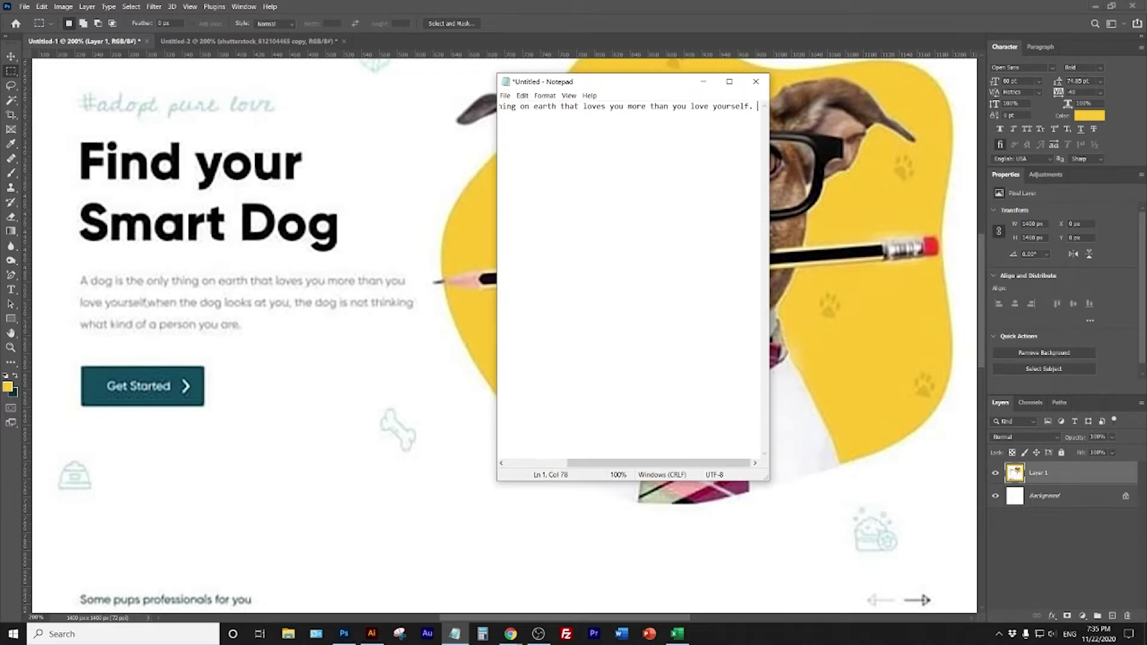
key("Return")
type("Whe")
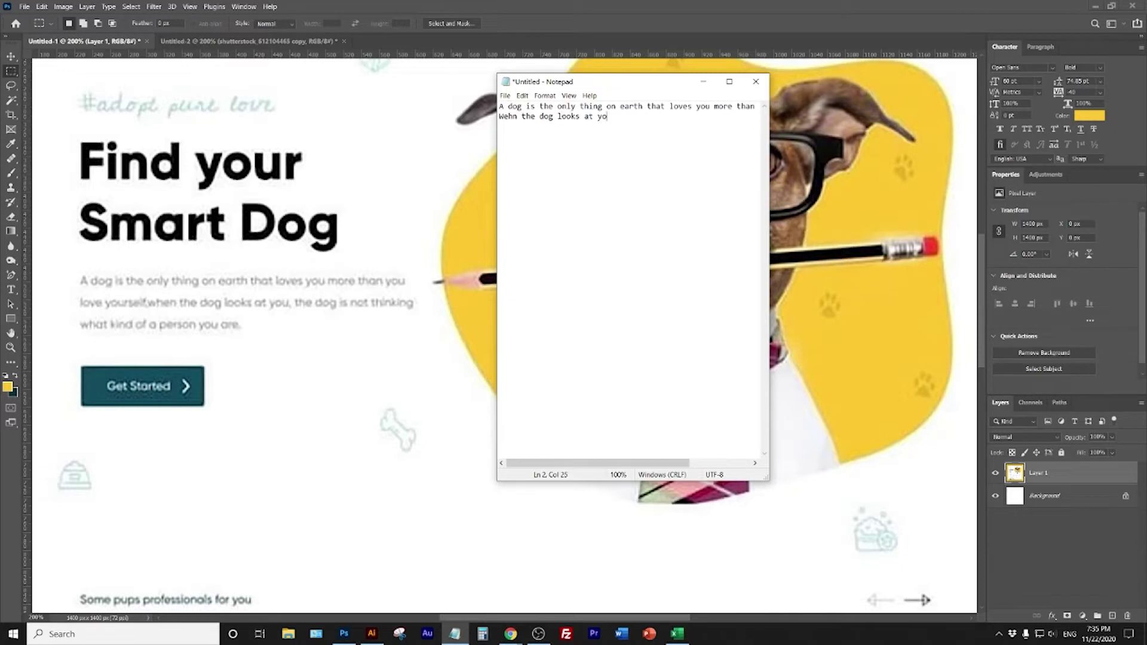
type(" what kin")
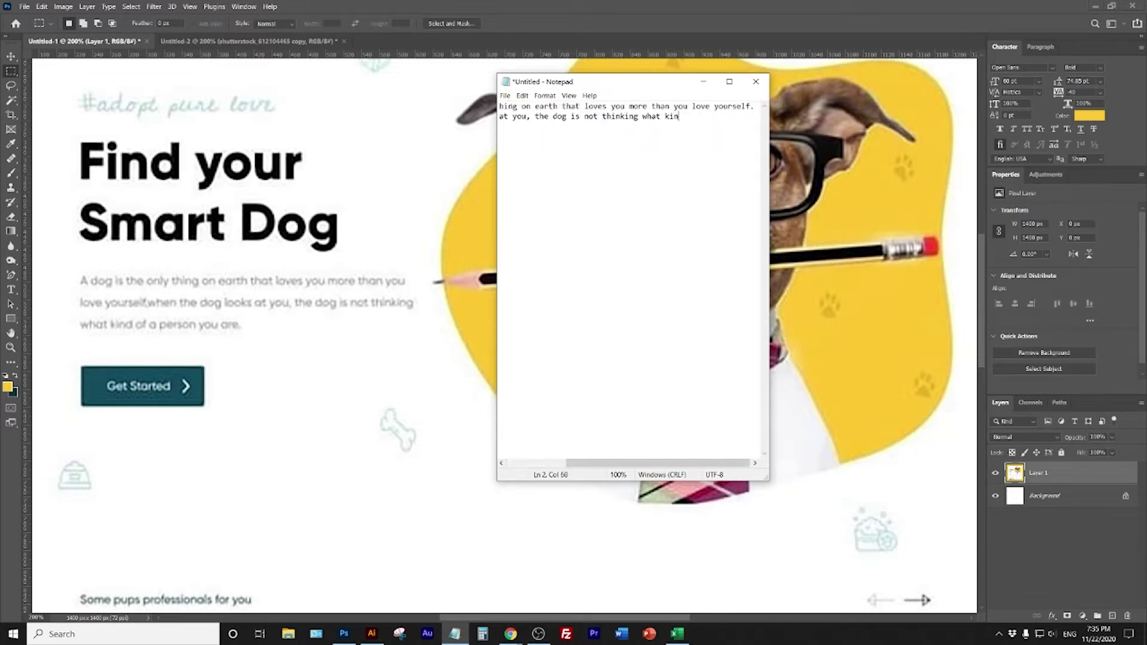
type("you are")
key("ctrl+a")
Return to the Puppyclub page in Chrome and replace the paragraph under the heading with the Notepad text as one continuous paragraph.
mouse_move(511, 635)
left_click(455, 579)
left_click(295, 297)
key("ctrl+a")
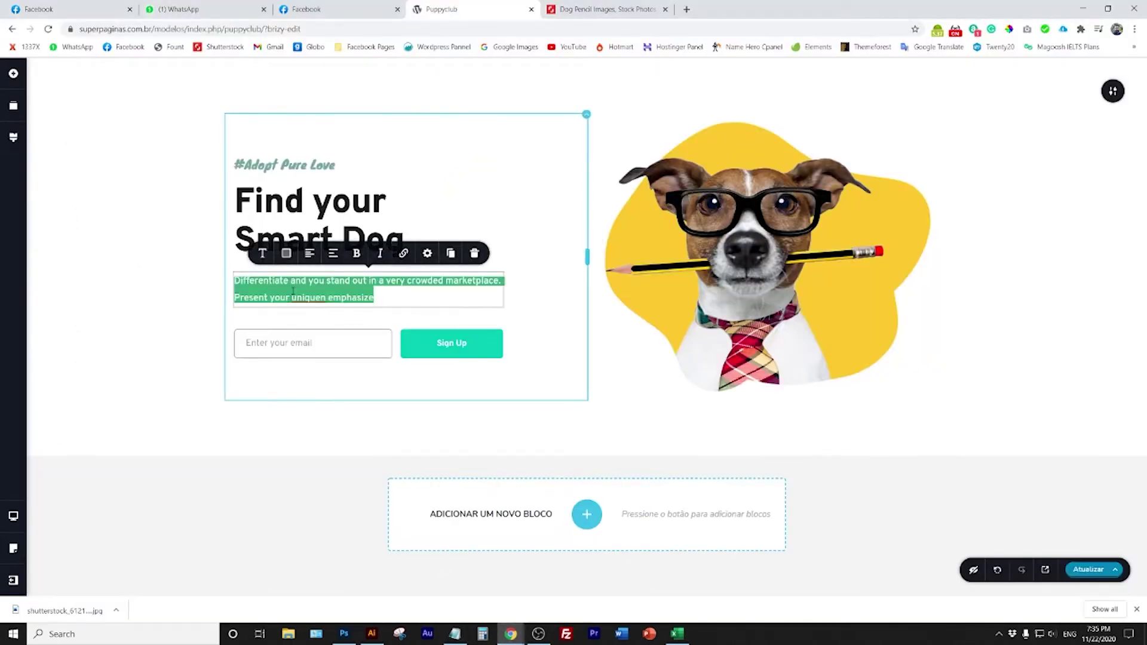
type("A dog is the only thing on earth that loves you more than you love yourself.  Wehn the dog looks at you, the dog is not thinking what kind of person you are")
key("Delete")
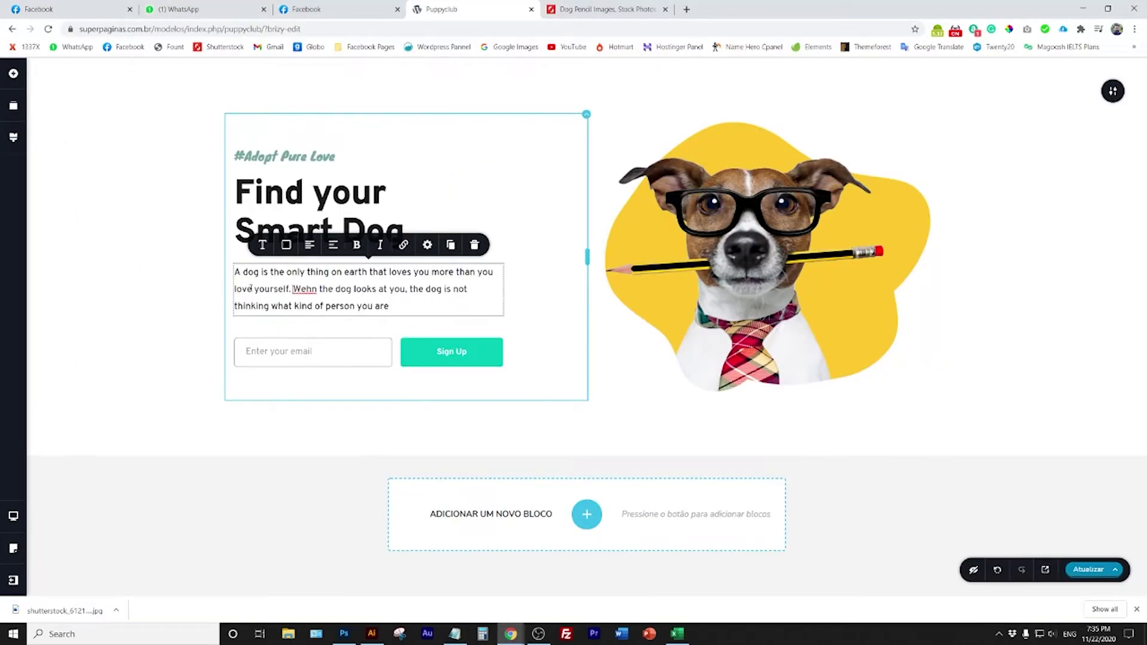
Correct the misspelled word "Wehn" to "When" in the description paragraph.
right_click(316, 290)
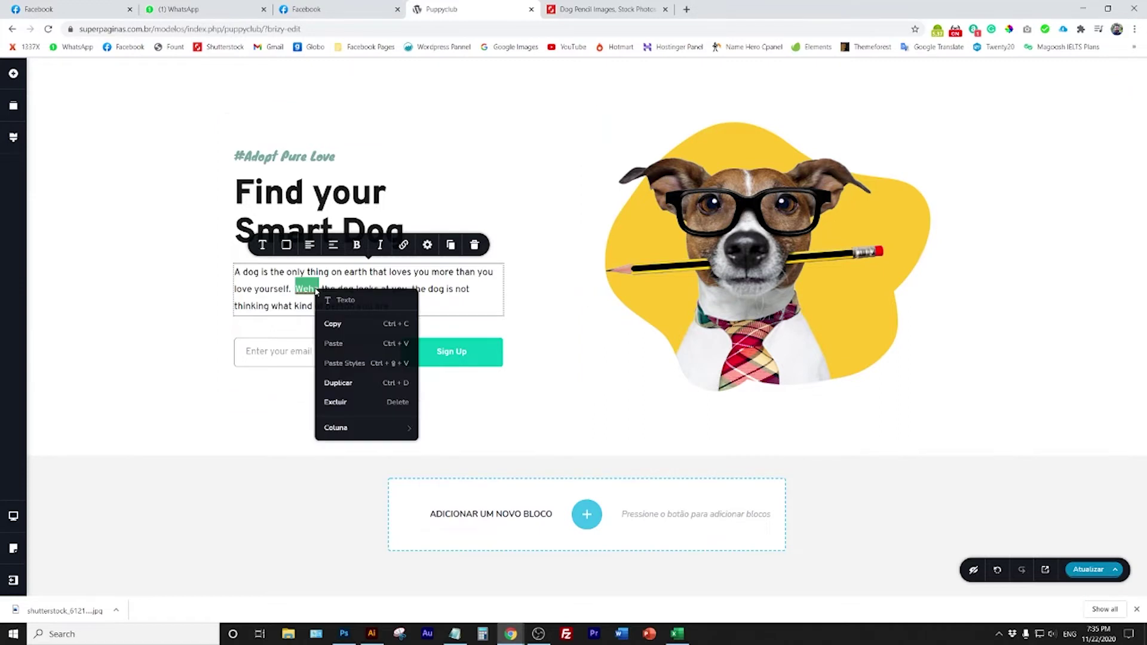
left_click(302, 289)
key("Delete")
key("Delete")
key("Delete")
type("hen")
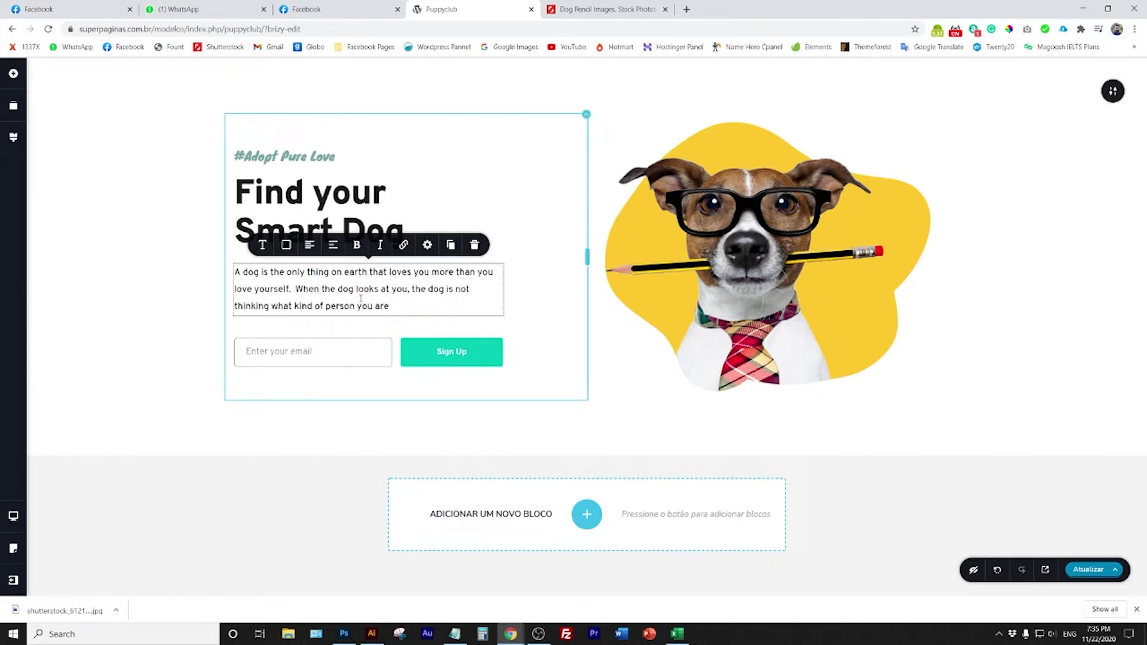
left_click(128, 305)
Change "When the dog looks" to "When a dog looks" in the description paragraph.
left_click(336, 289)
key("BackSpace")
key("BackSpace")
key("BackSpace")
type("a")
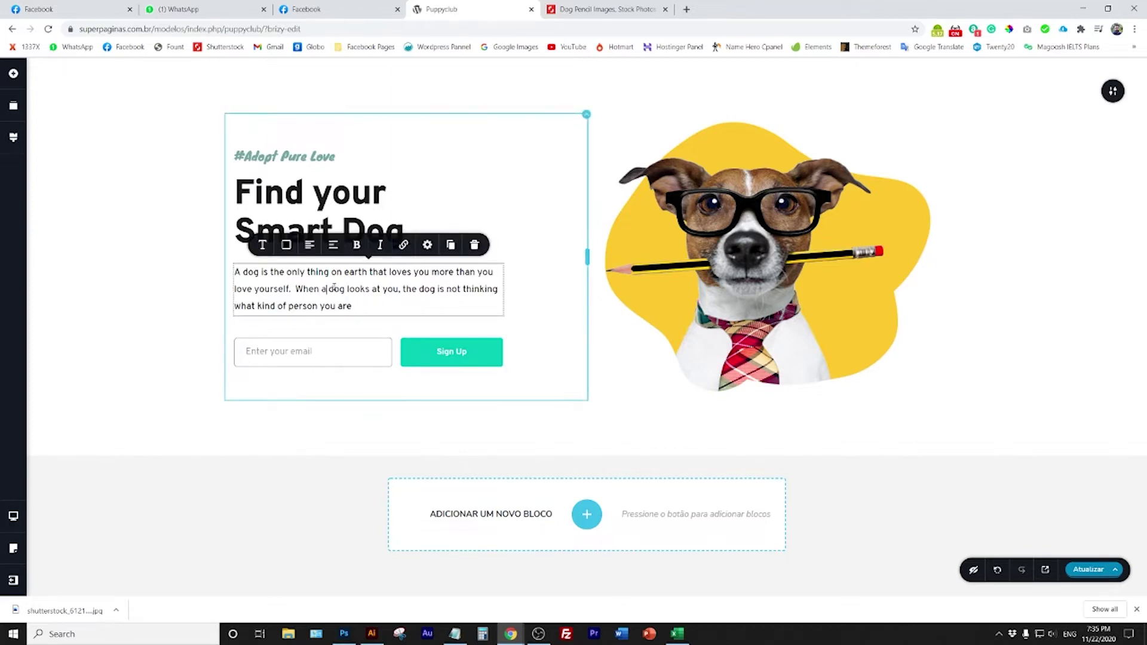
left_click(215, 305)
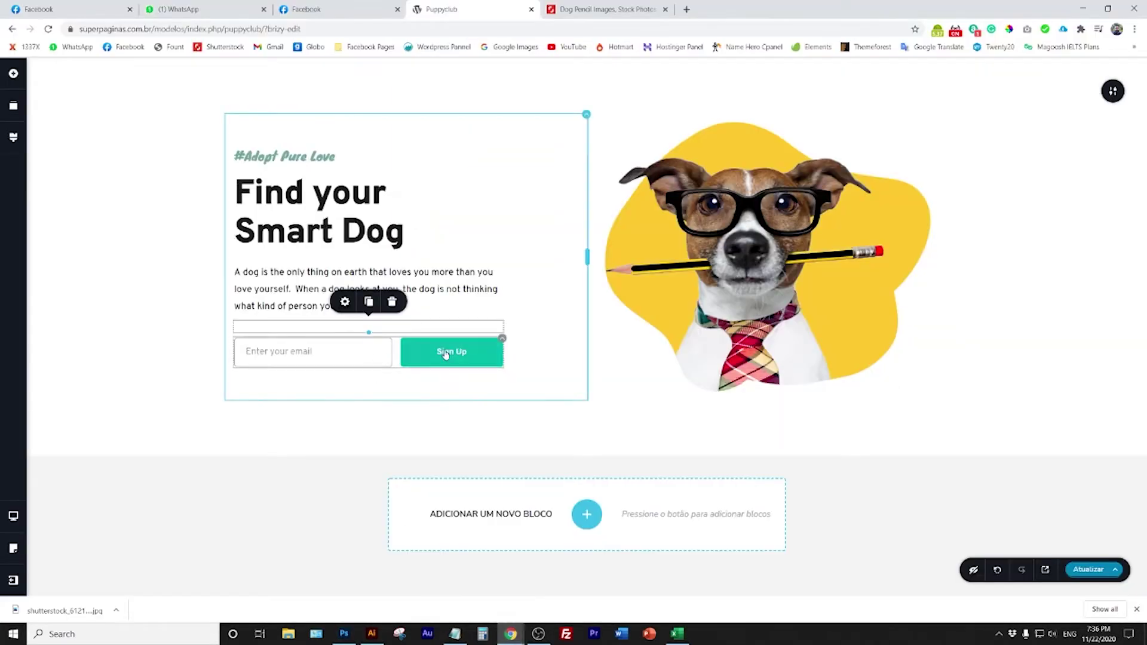
Delete the email sign-up form row and place a Button (Botão) element below the description paragraph.
left_click(502, 338)
left_click(521, 318)
left_click(13, 72)
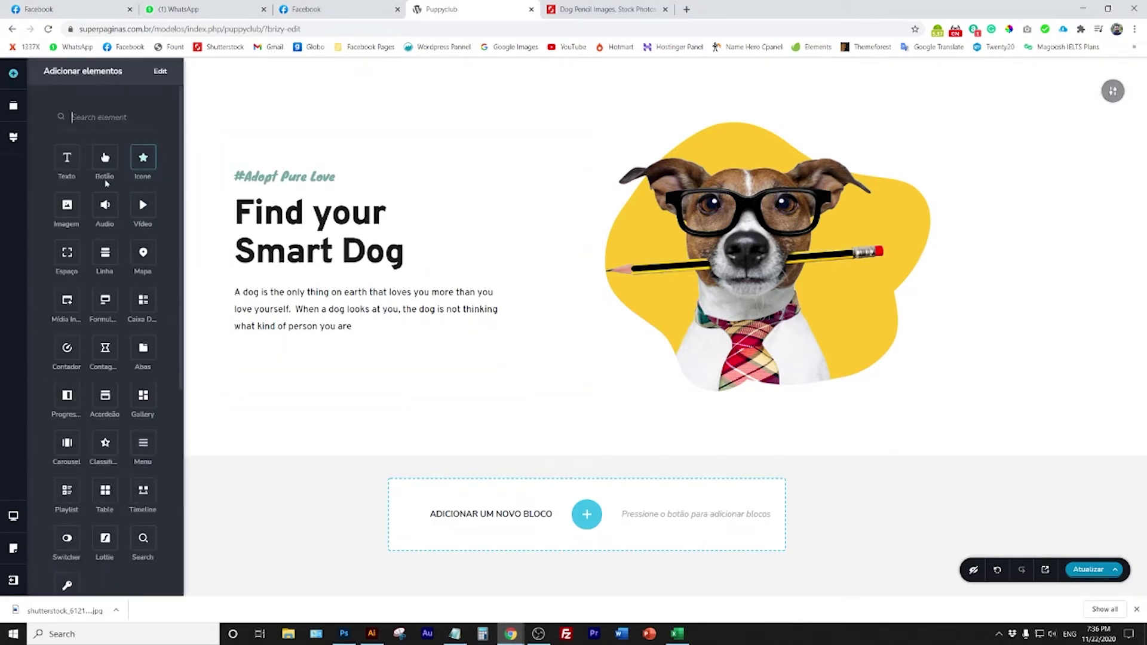
left_click_drag(104, 158, 335, 355)
Check the mockup's button in Photoshop, give the new button a custom 2 px corner radius and left-align it.
left_click(344, 633)
left_click(343, 633)
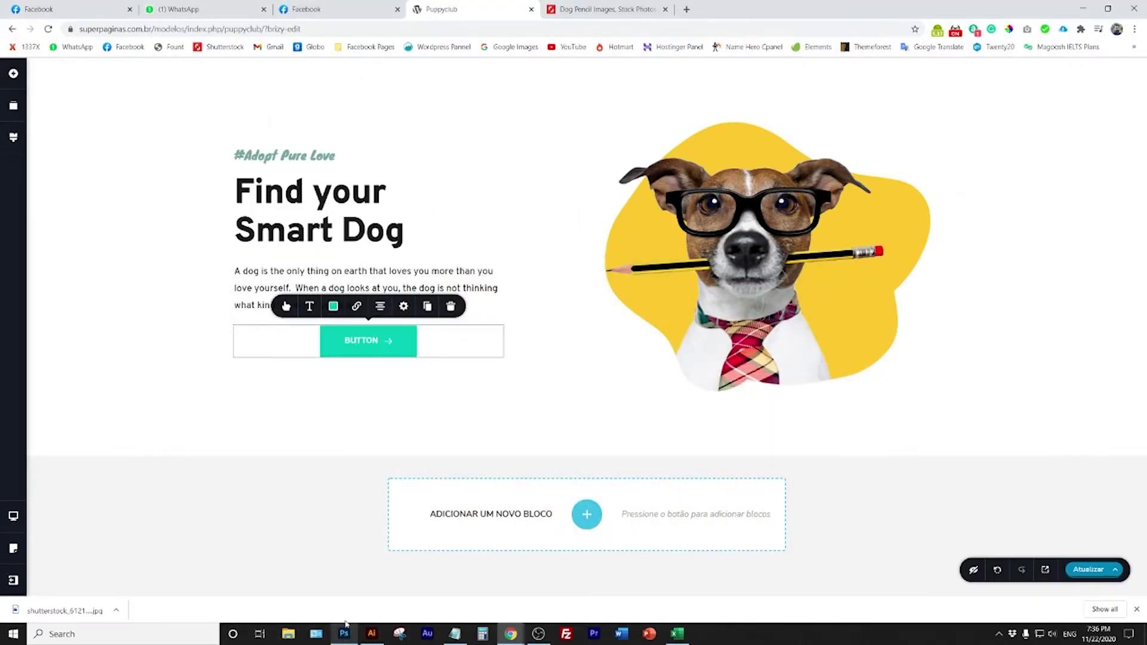
left_click(286, 305)
left_click_drag(267, 272, 257, 272)
left_click(332, 245)
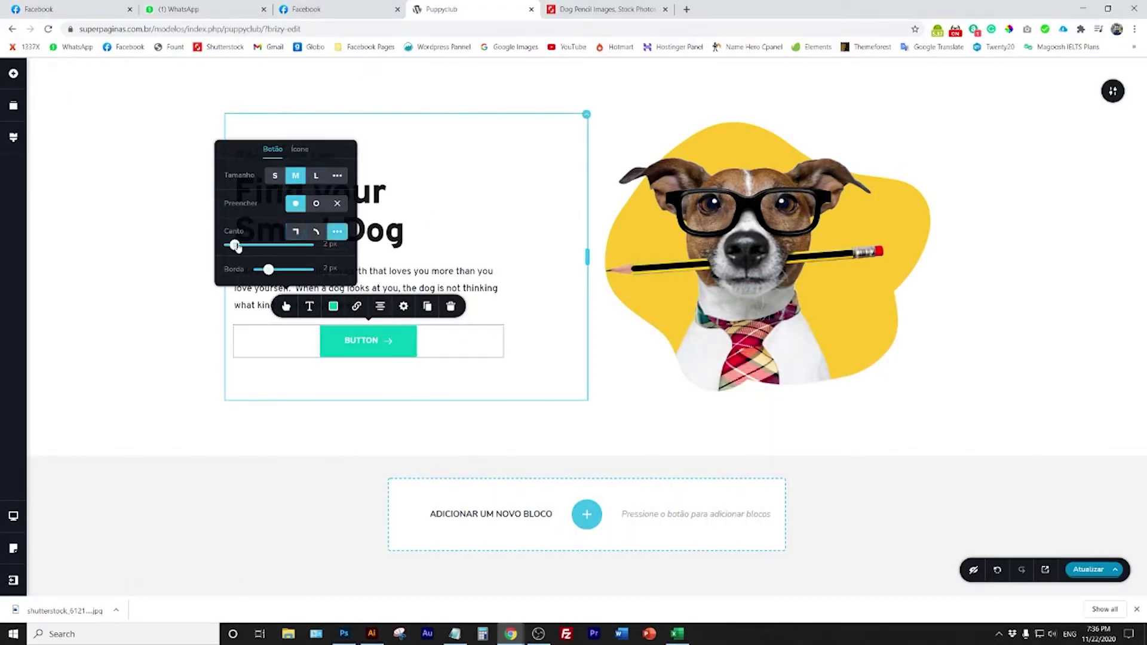
left_click(380, 306)
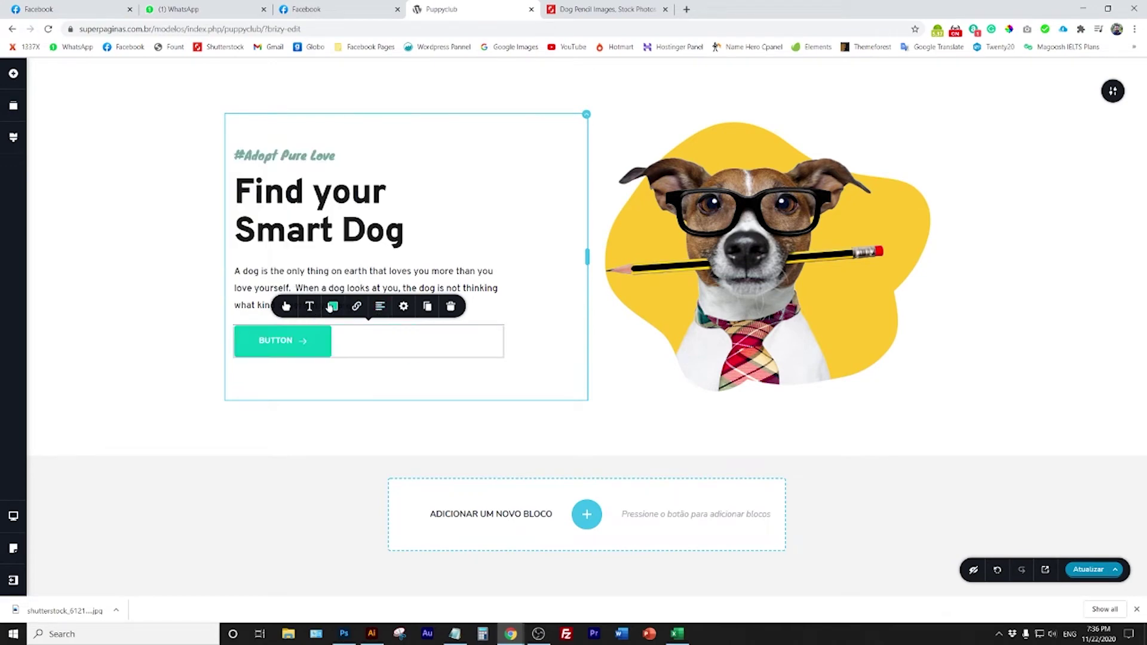
Sample the dark teal of the mockup's Get Started button in Photoshop and copy its hex code.
left_click(333, 306)
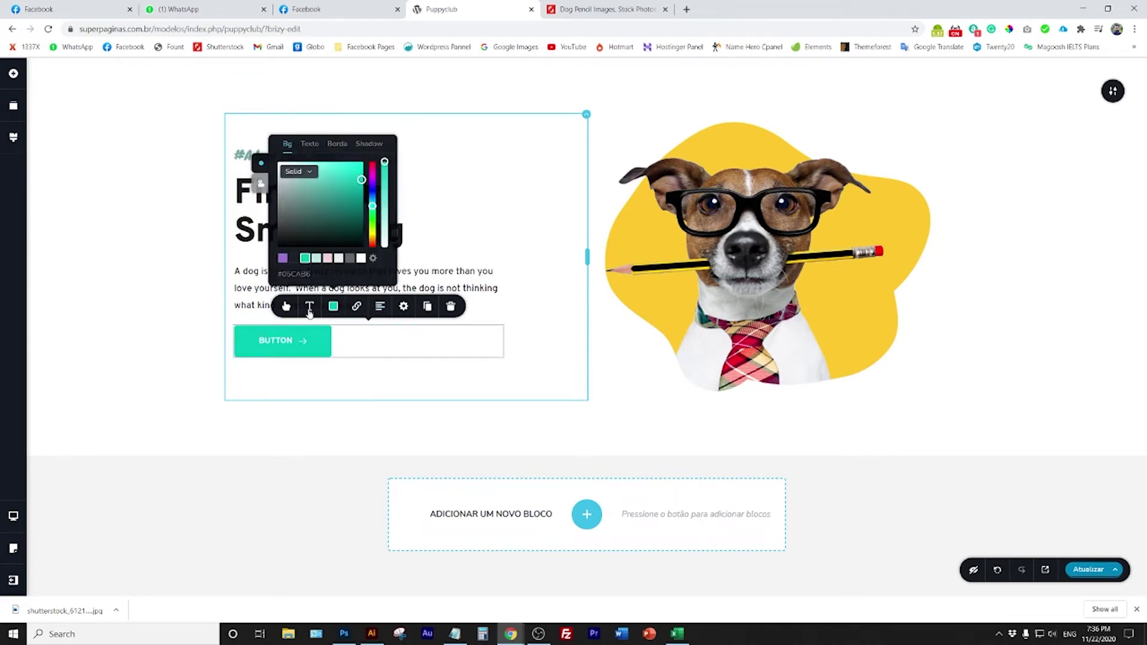
left_click(343, 633)
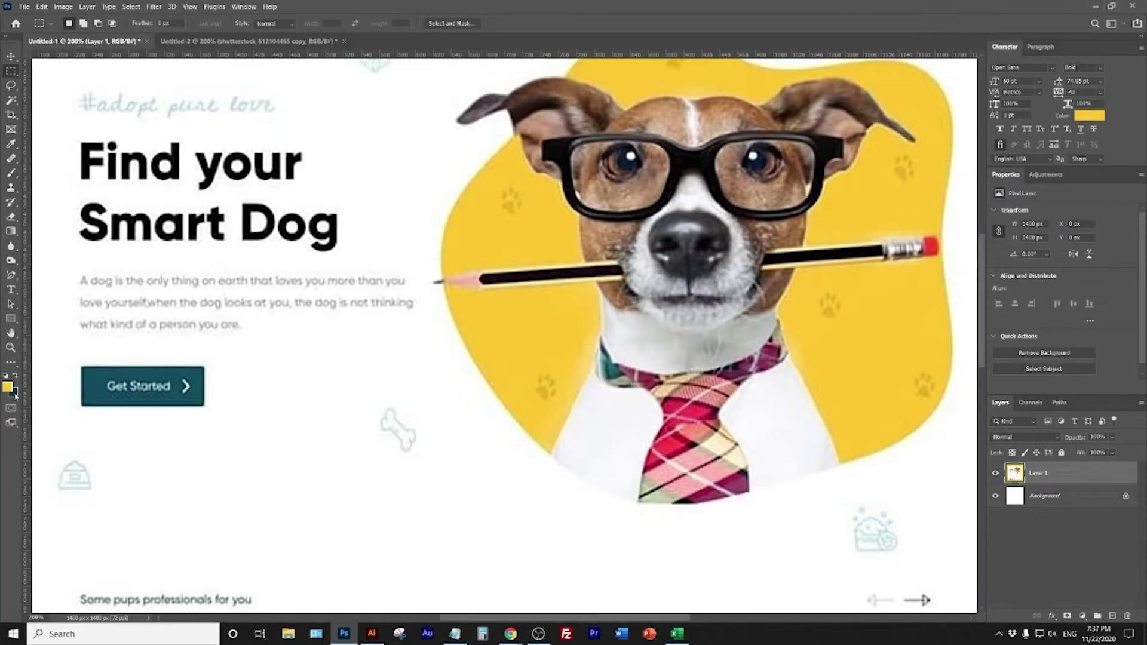
left_click(13, 392)
left_click(159, 384)
left_click(356, 422)
Return to the page builder in Chrome and set the new button's background color to #174854.
mouse_move(510, 633)
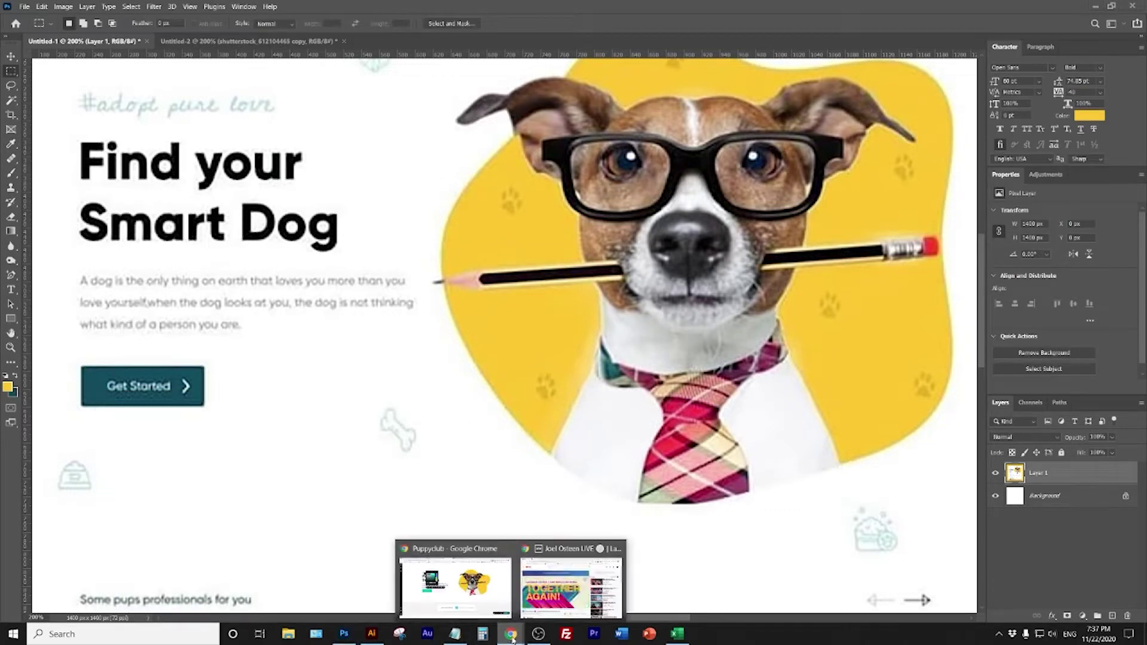
left_click(454, 582)
left_click(326, 335)
left_click(333, 306)
left_click(294, 273)
type("174854")
left_click(326, 351)
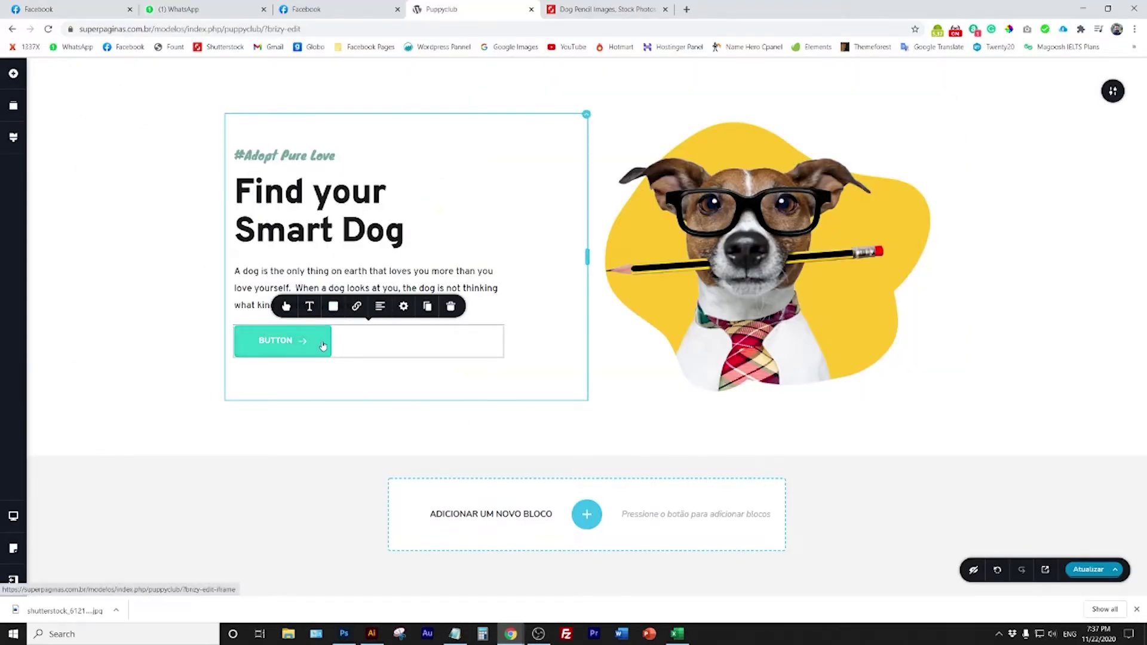
Remove the button's green border by making the border color fully transparent.
left_click(333, 306)
left_click(337, 144)
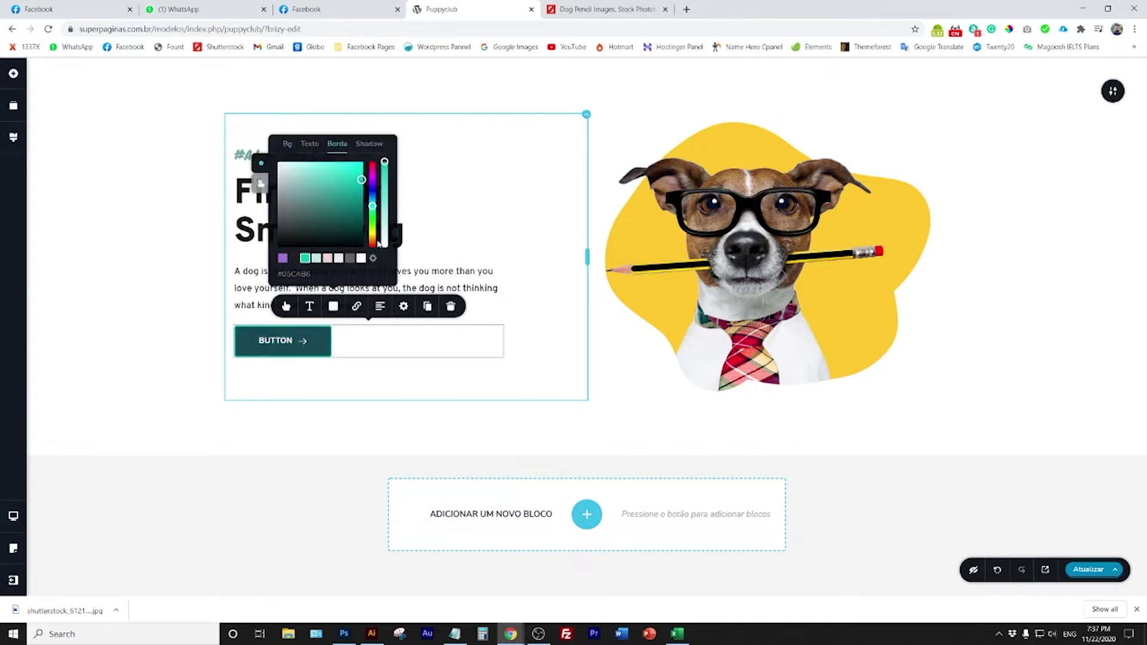
left_click(154, 333)
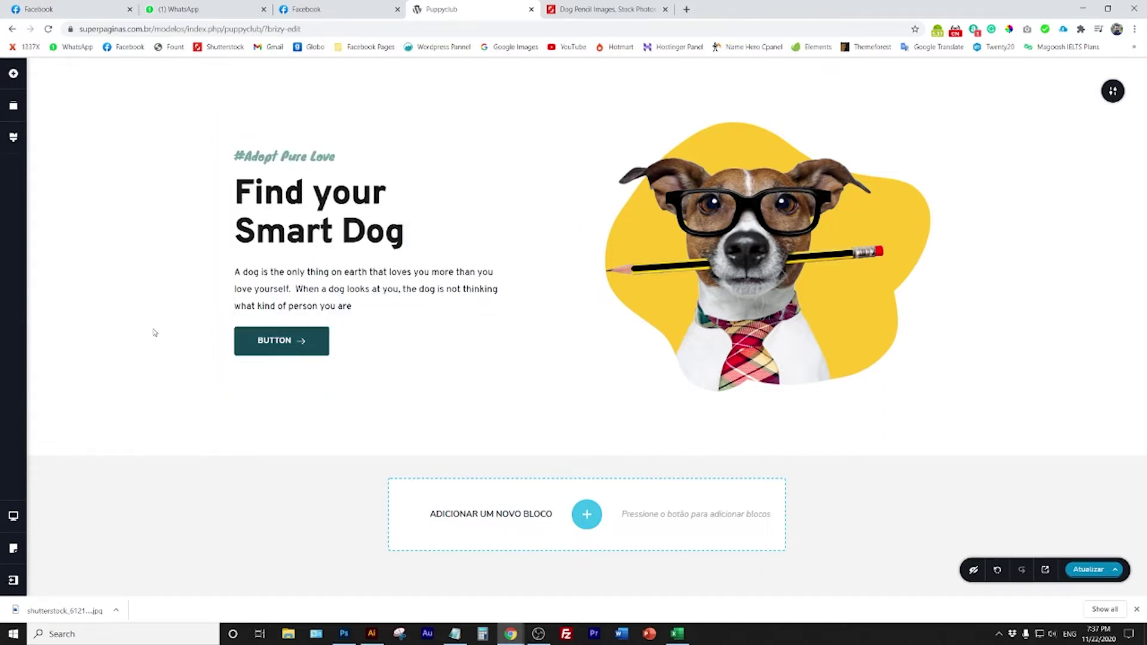
Change the button label to "Get Started" and enlarge its font size.
key("XF86AudioLowerVolume")
double_click(283, 341)
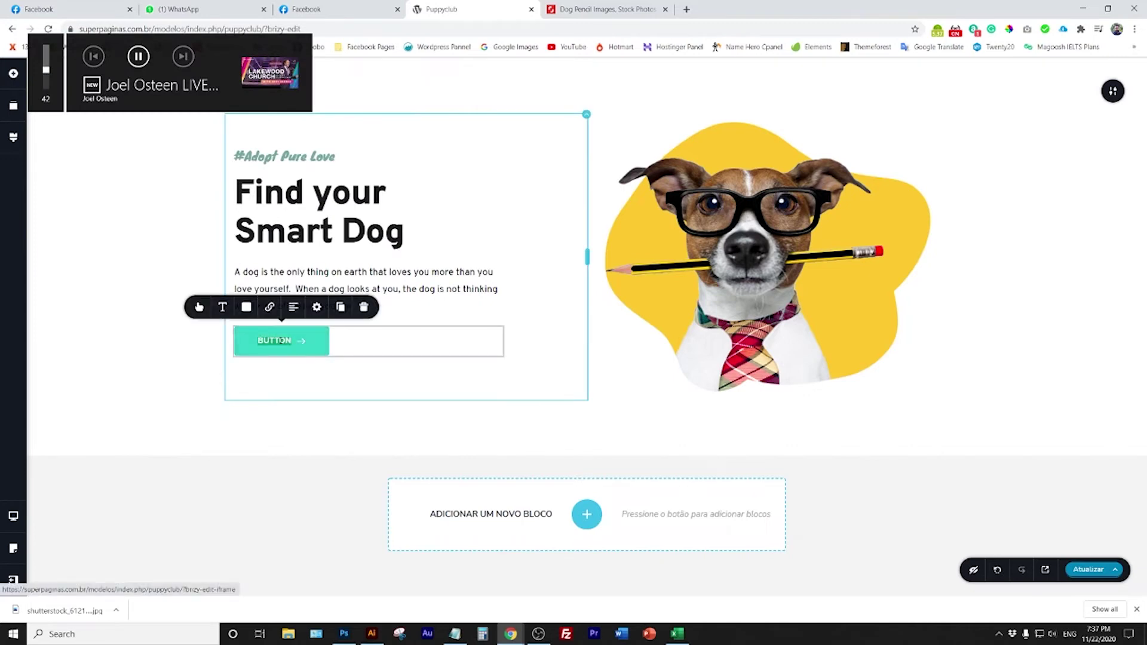
type("Get")
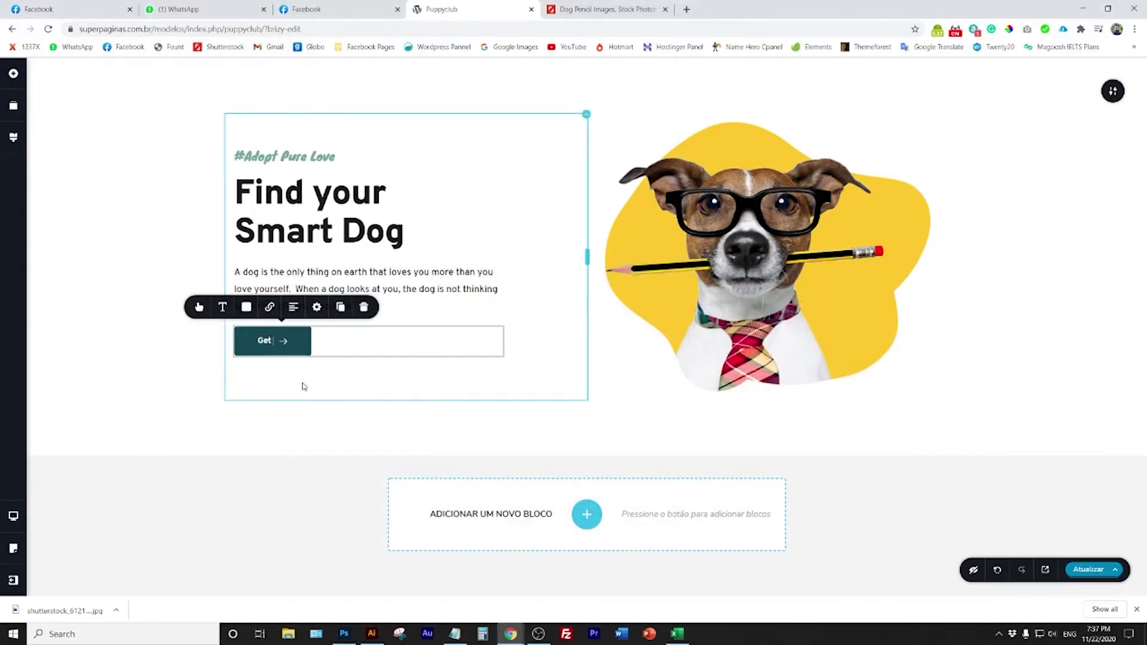
left_click(222, 306)
left_click(260, 218)
left_click(259, 217)
left_click(259, 217)
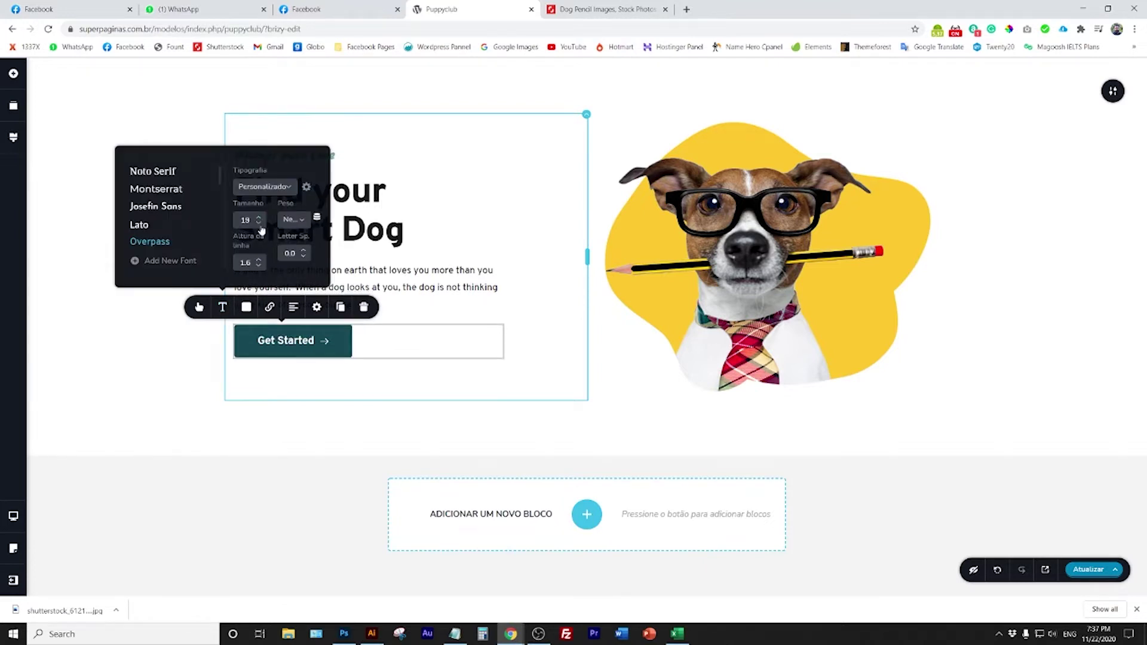
Replace the button's arrow icon with the plain right-pointing chevron from the outline icons found under "arrow".
left_click(197, 307)
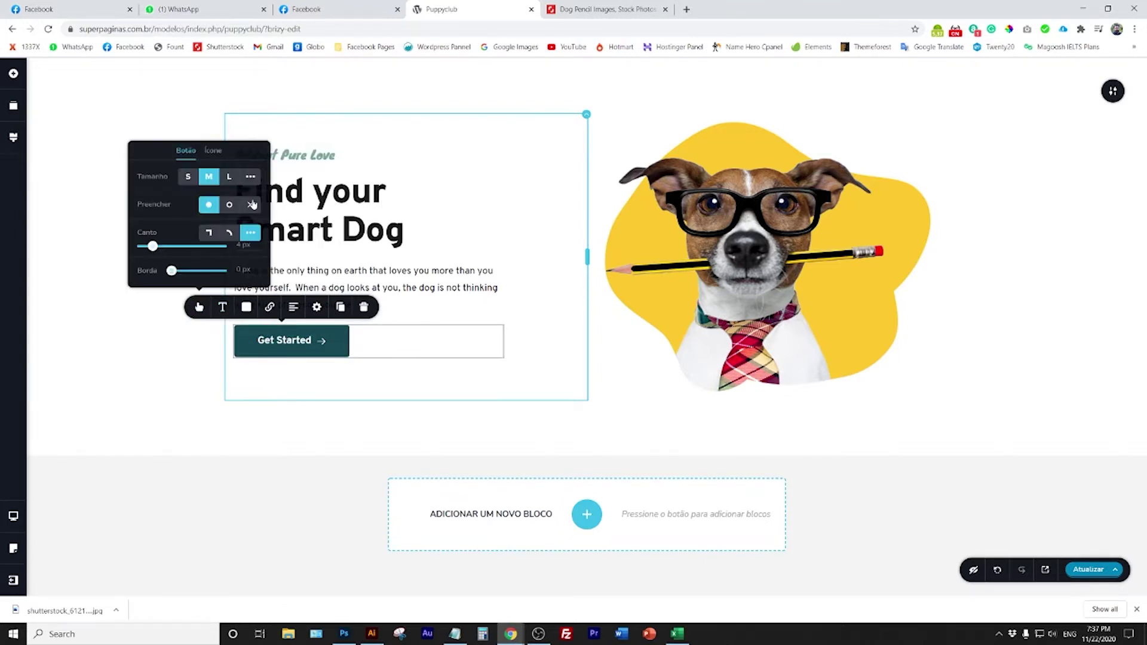
left_click(214, 151)
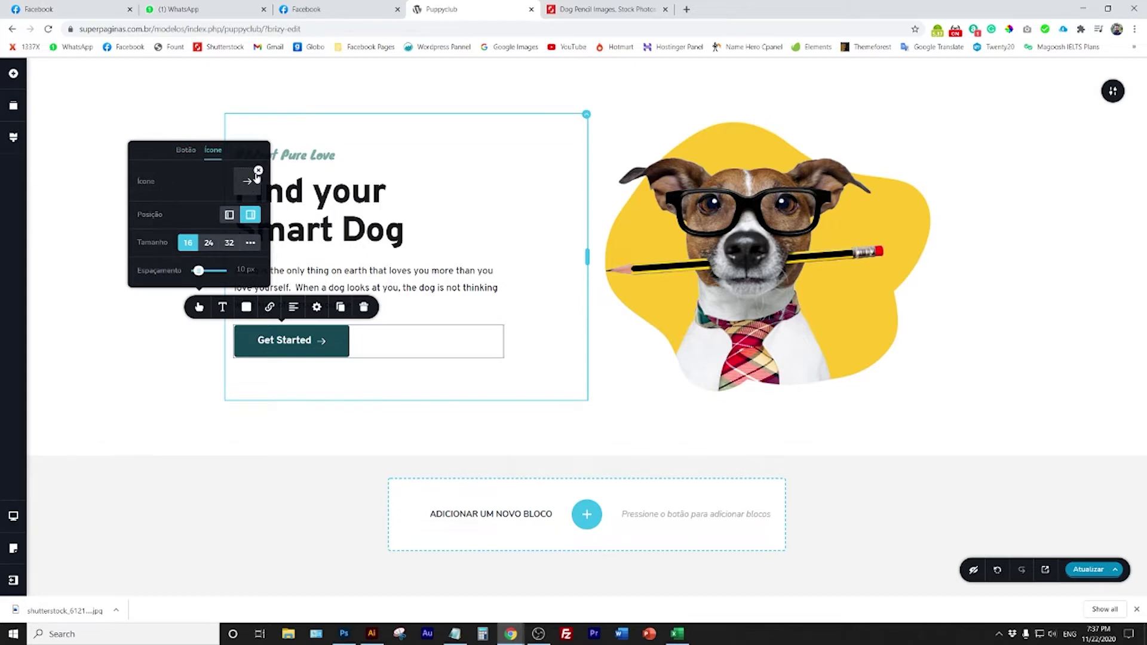
left_click(257, 176)
left_click(558, 195)
type("arrow")
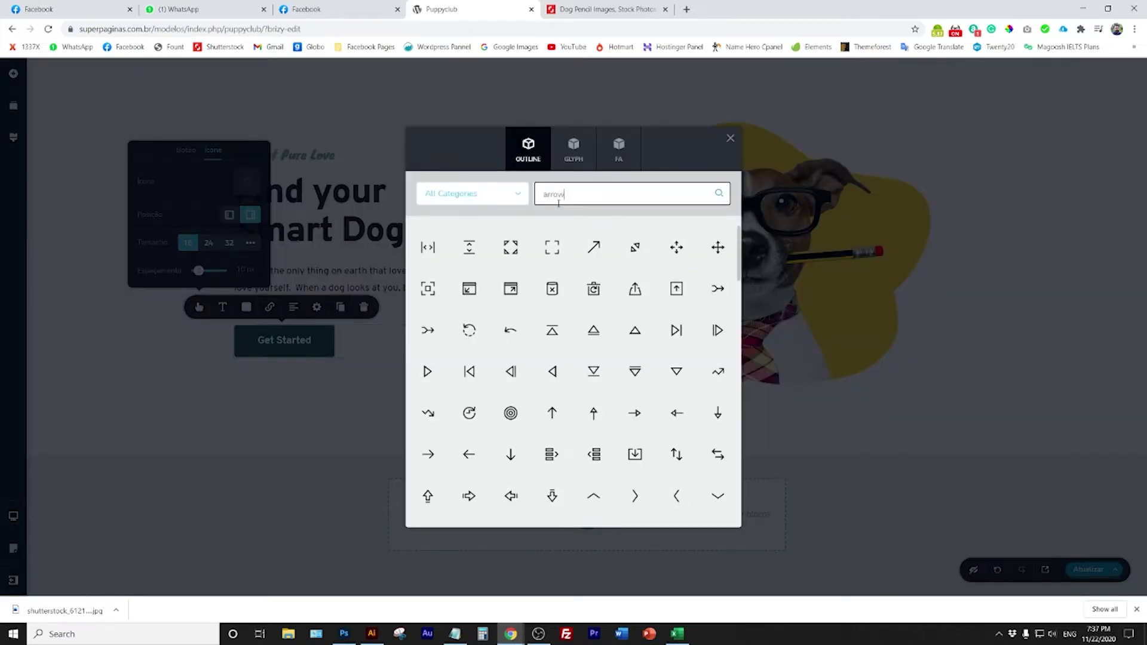
left_click(635, 496)
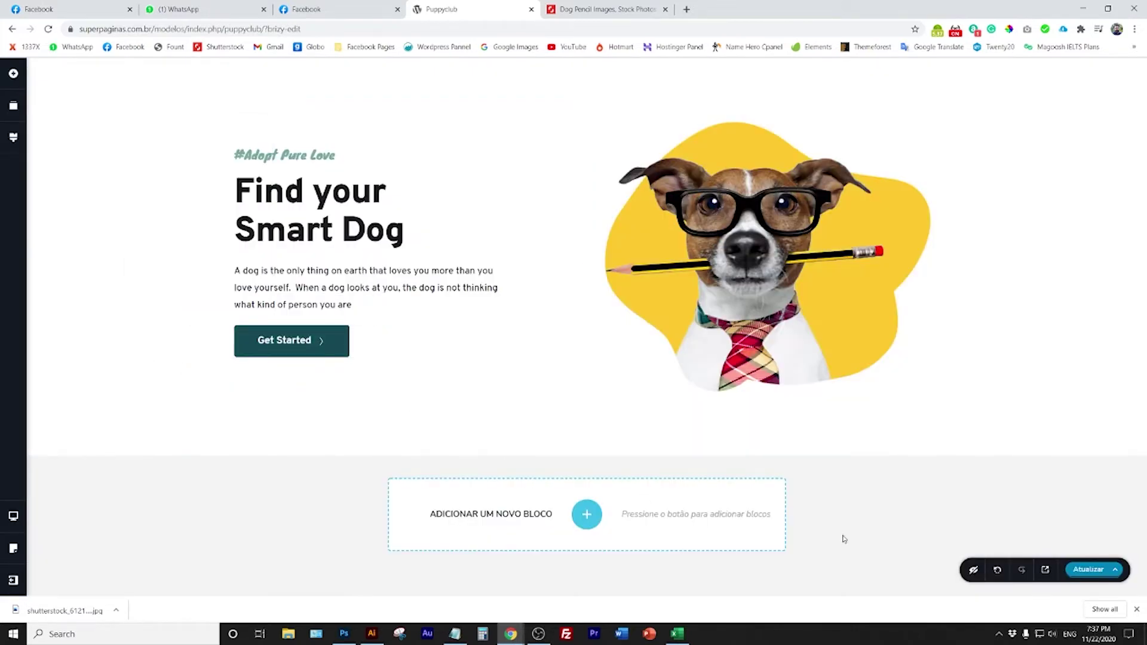
Examine the decorative pet icons scattered around the mockup in Photoshop, including the bone, bowl, heart and basket.
left_click(344, 634)
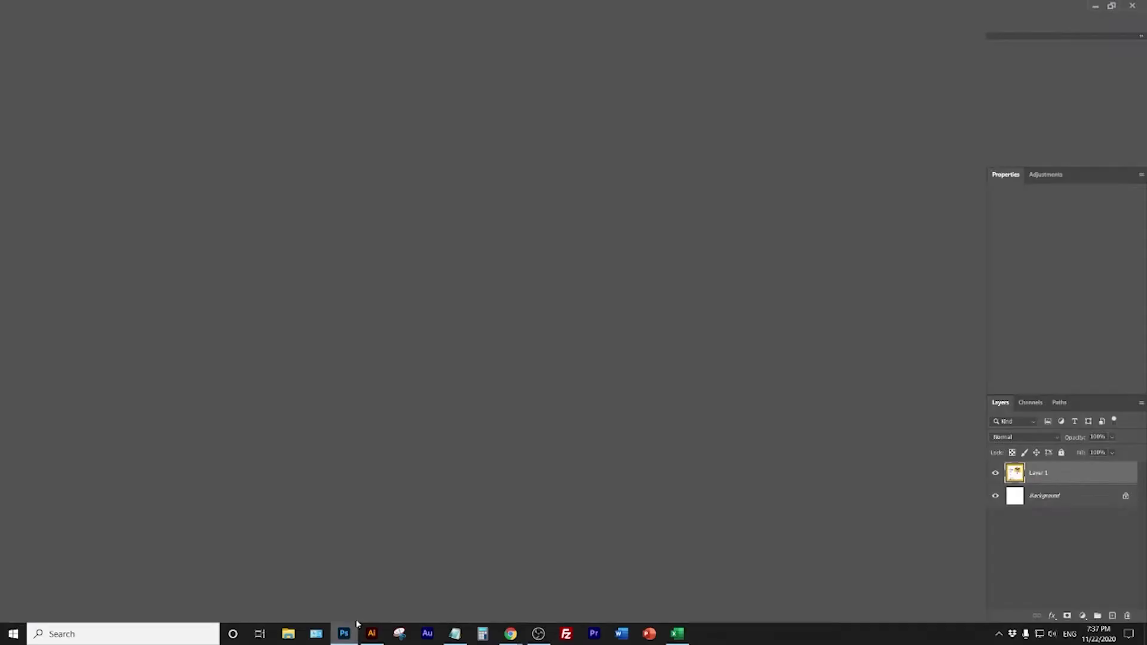
scroll(492, 358, "down", 5)
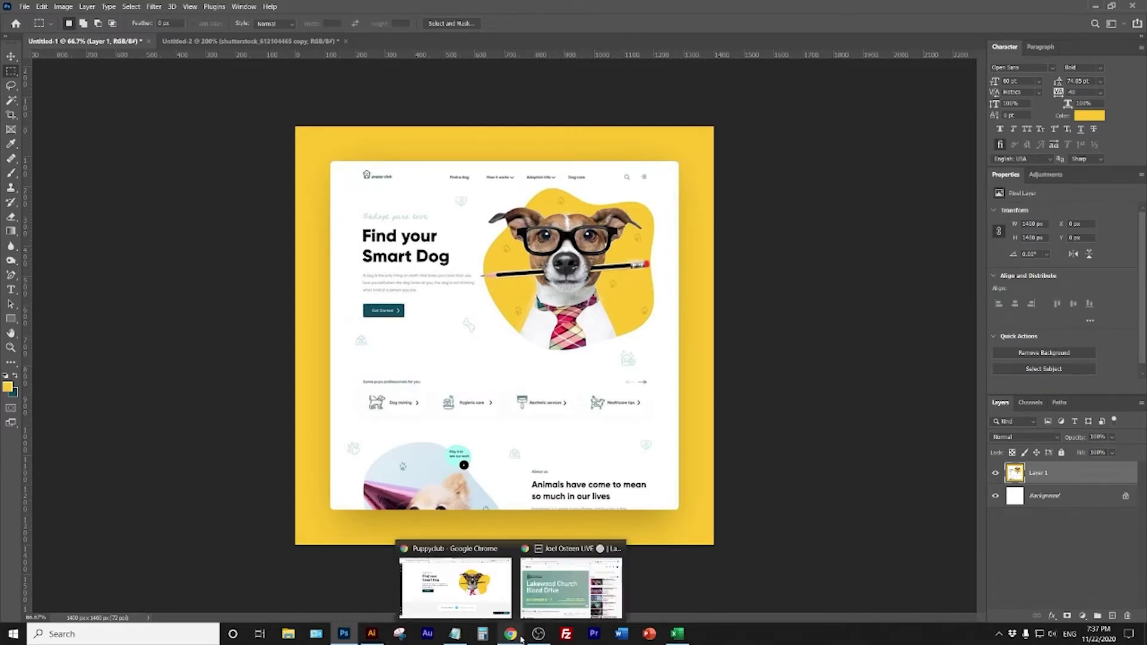
left_click(507, 618)
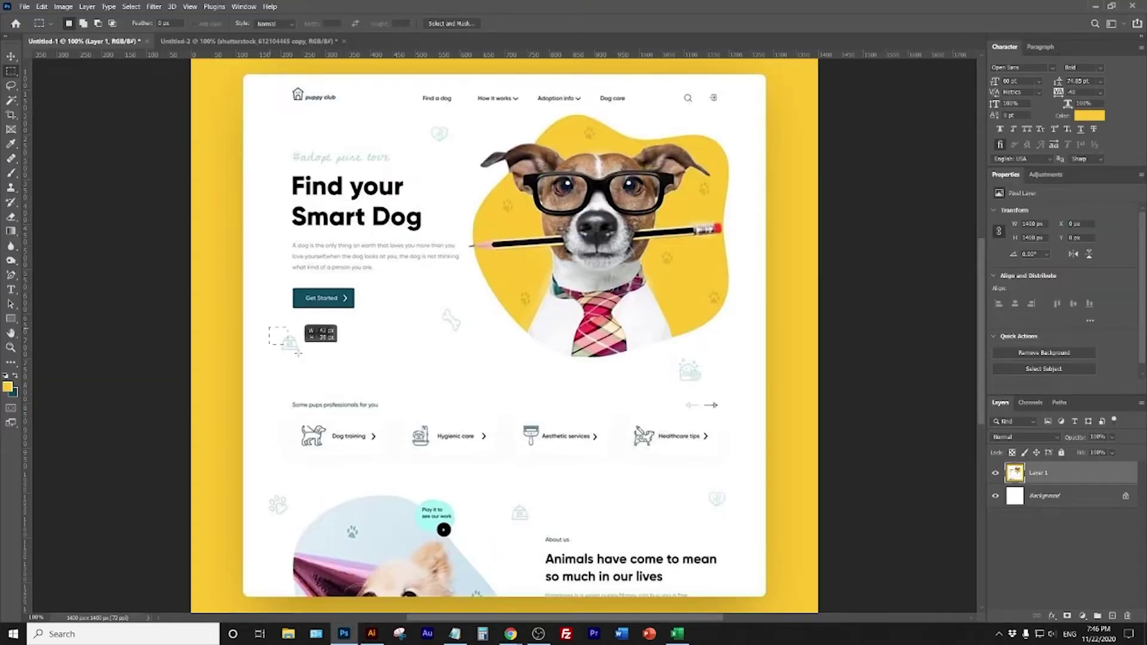
left_click_drag(297, 353, 307, 361)
left_click_drag(435, 300, 475, 345)
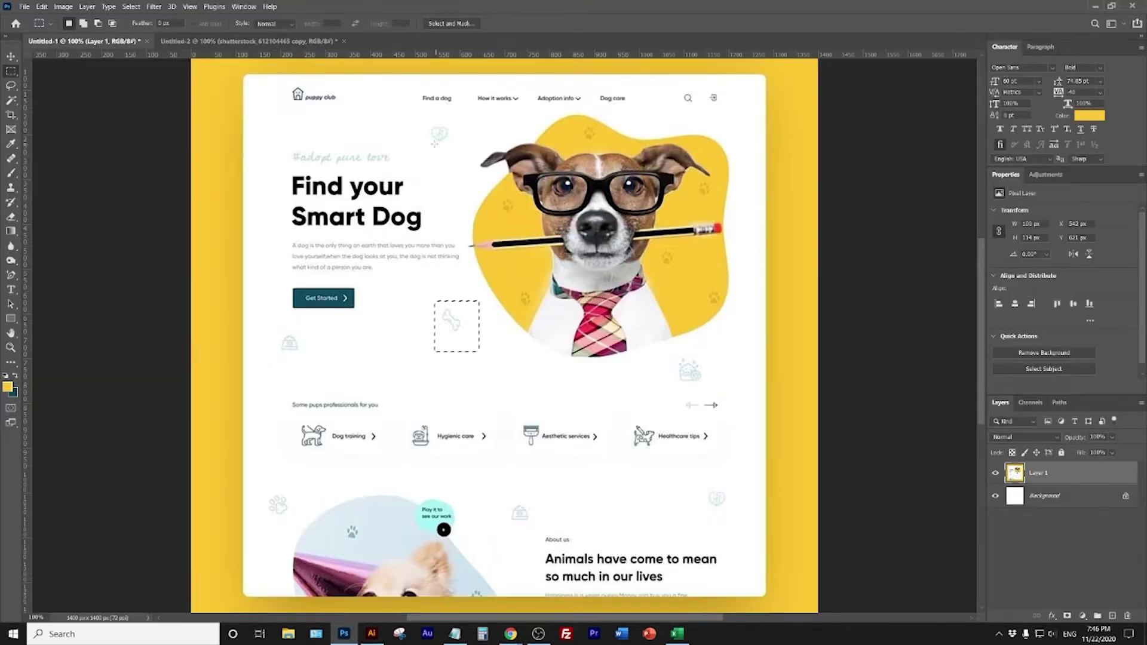
left_click_drag(438, 122, 459, 143)
left_click_drag(697, 377, 698, 383)
left_click_drag(707, 488, 729, 511)
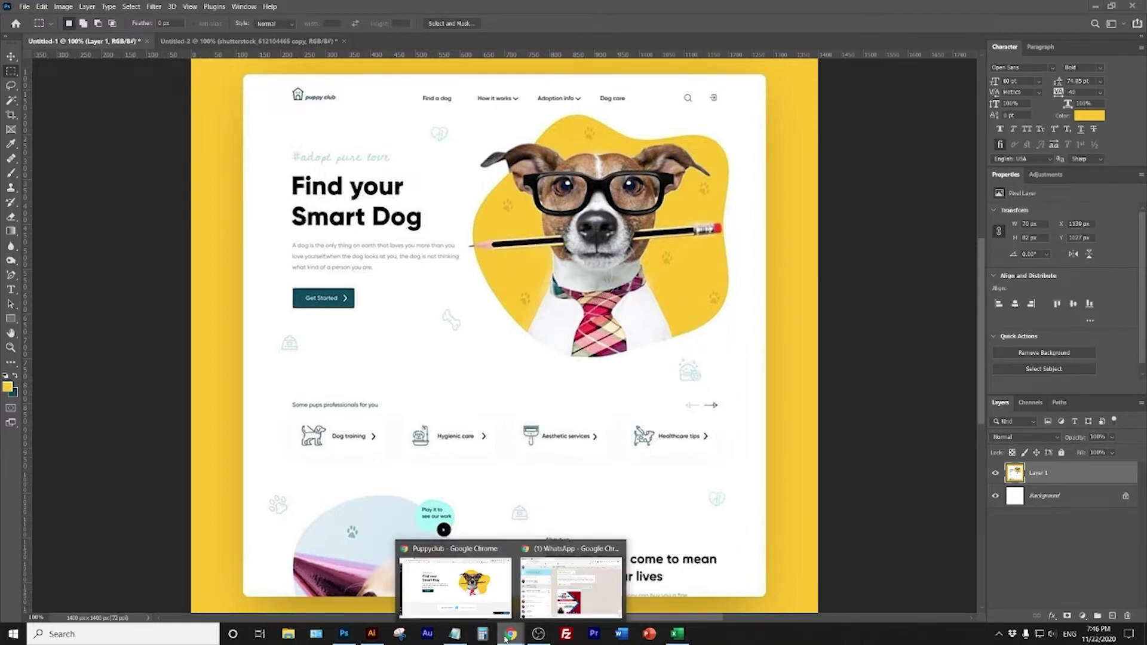
Switch to Shutterstock in Chrome and search all images for "Dog puppy pattern".
left_click(475, 595)
left_click(239, 9)
left_click(376, 110)
double_click(376, 111)
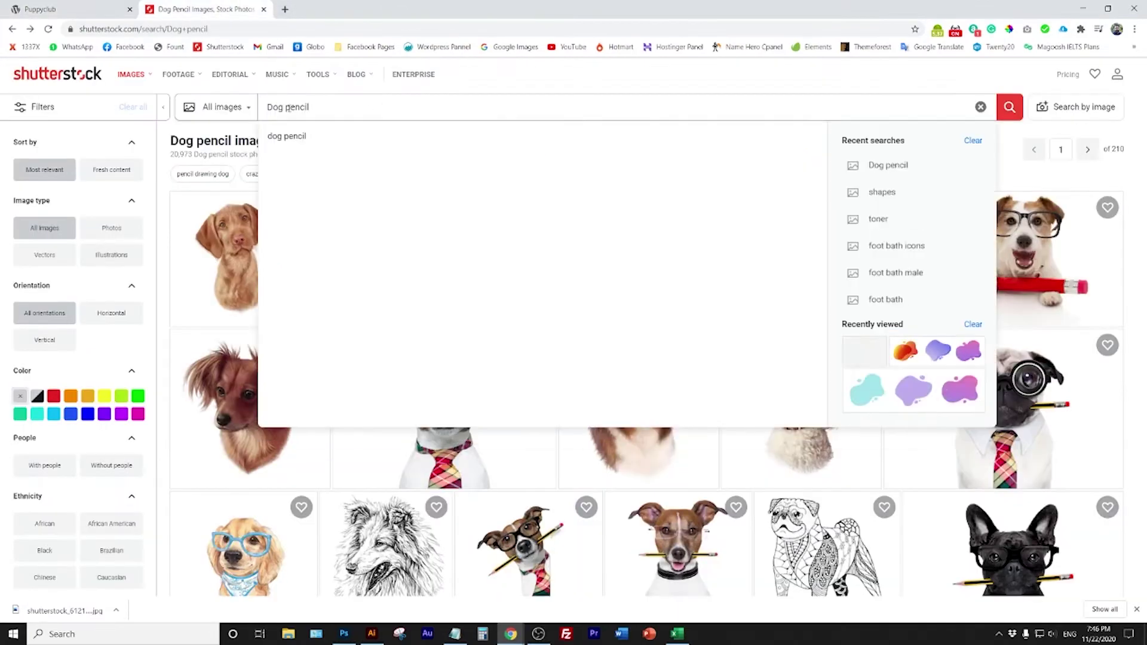
type("puppy pattern")
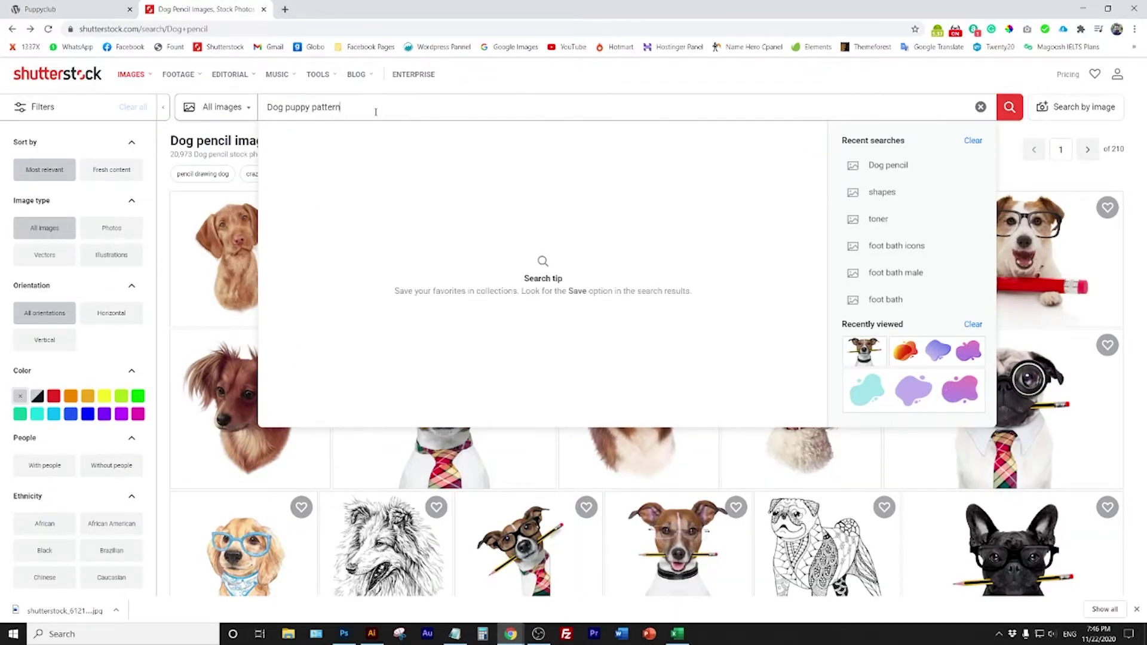
key("Return")
Choose the seamless bone and paw print pattern and download it as a standard-license vector EPS into the Puppy folder.
scroll(575, 373, "down", 5)
scroll(576, 372, "down", 15)
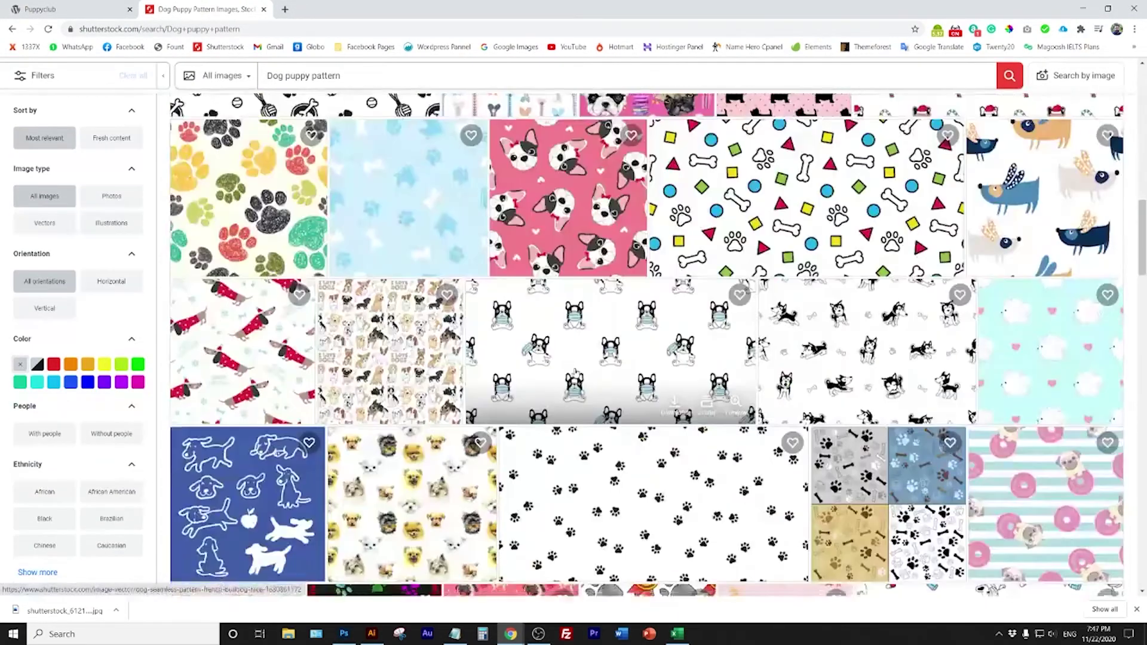
scroll(502, 349, "down", 8)
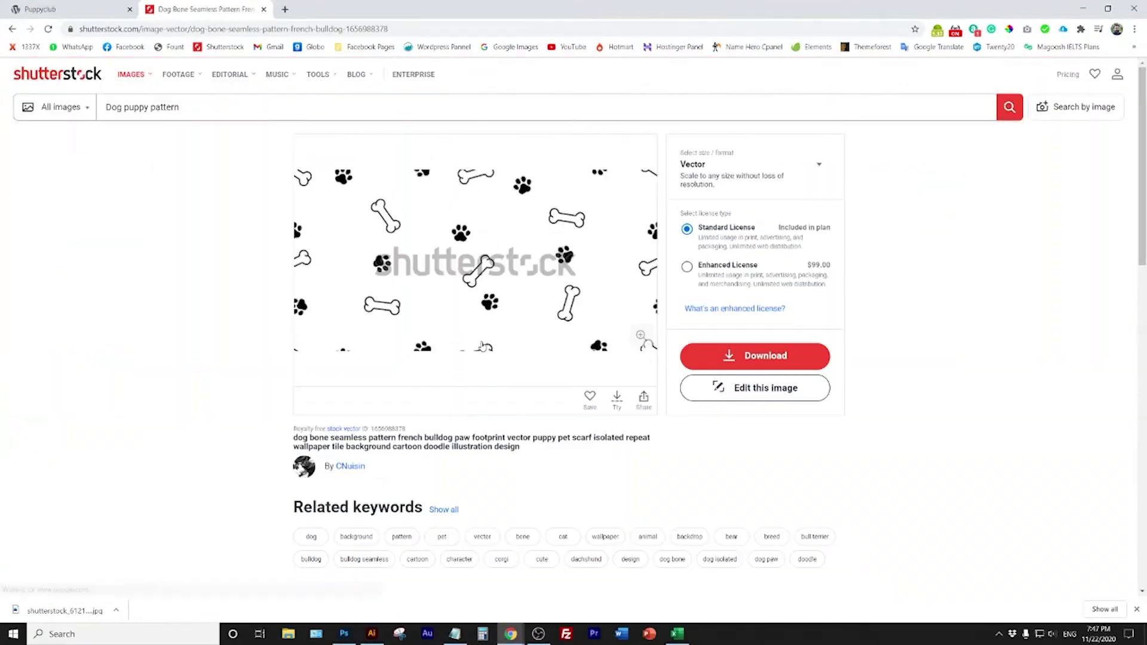
left_click(733, 365)
left_click(1007, 564)
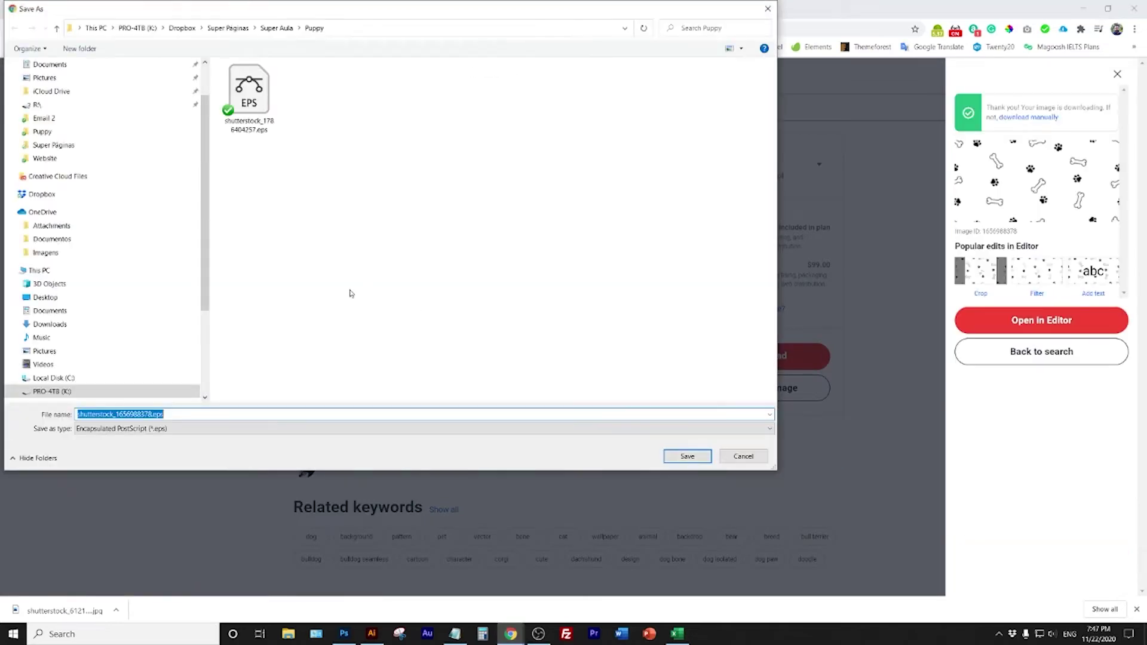
key("Return")
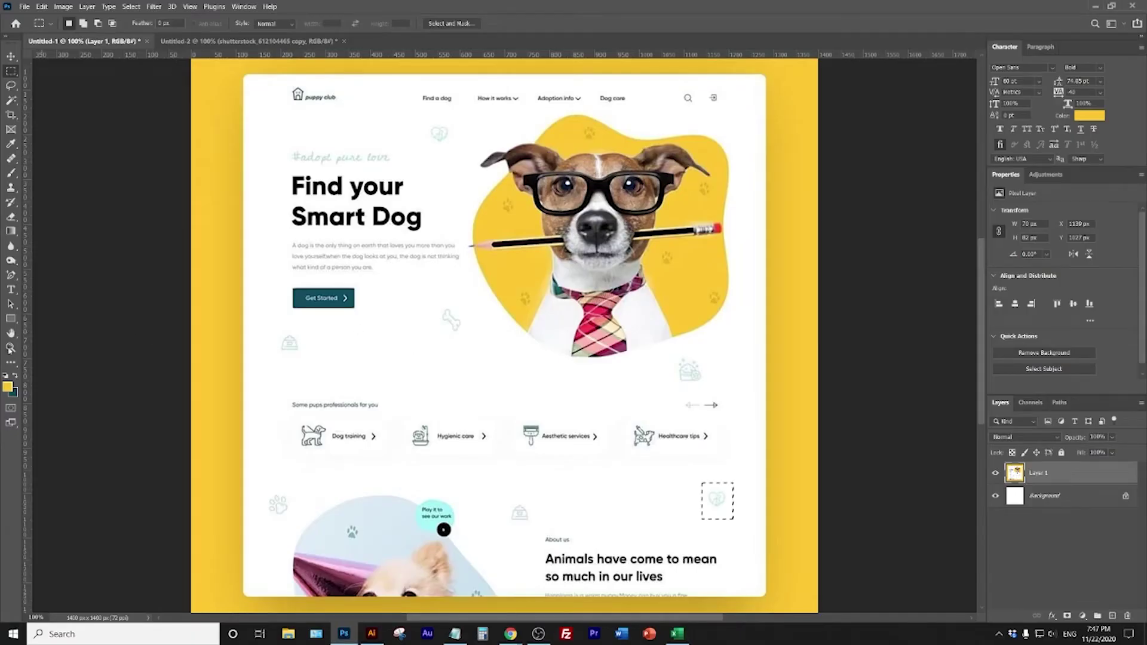
Sample the mockup's bone icon outline in Photoshop and set a slightly darker pale gray-green as the foreground color.
key("z")
left_click_drag(472, 347, 472, 347)
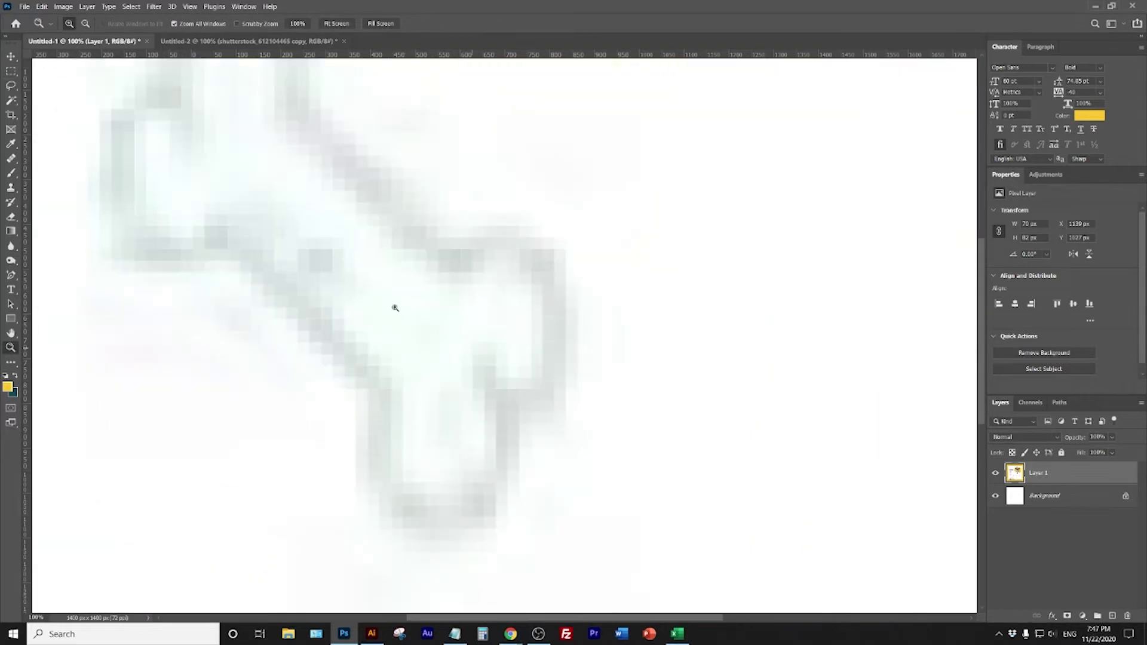
left_click(7, 387)
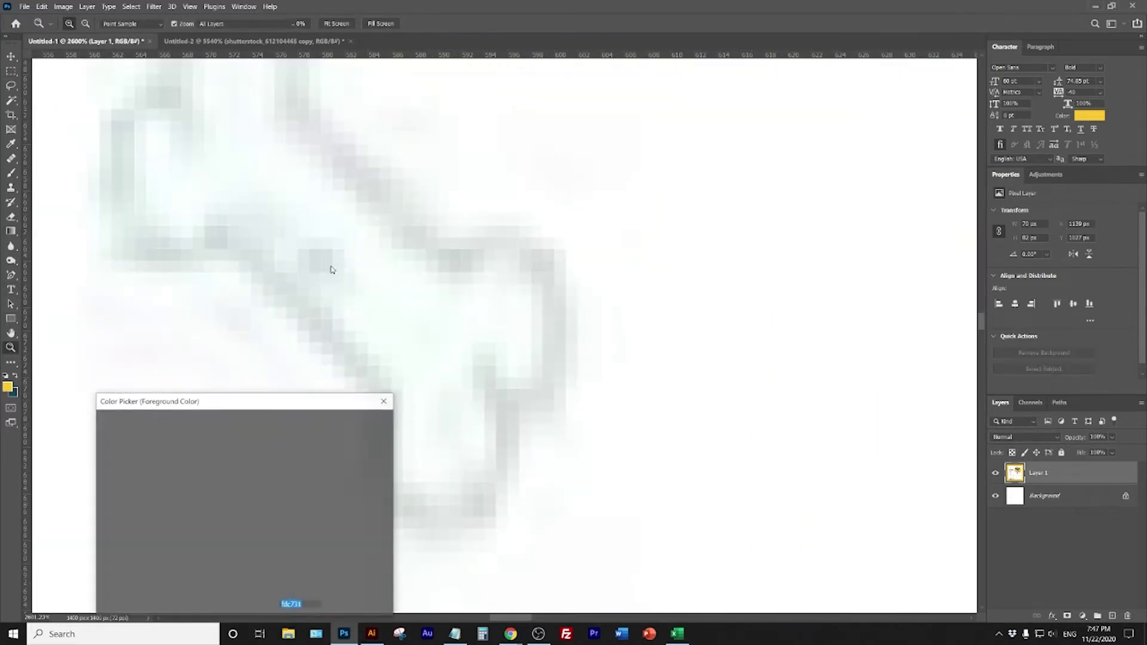
left_click(320, 253)
left_click(315, 259)
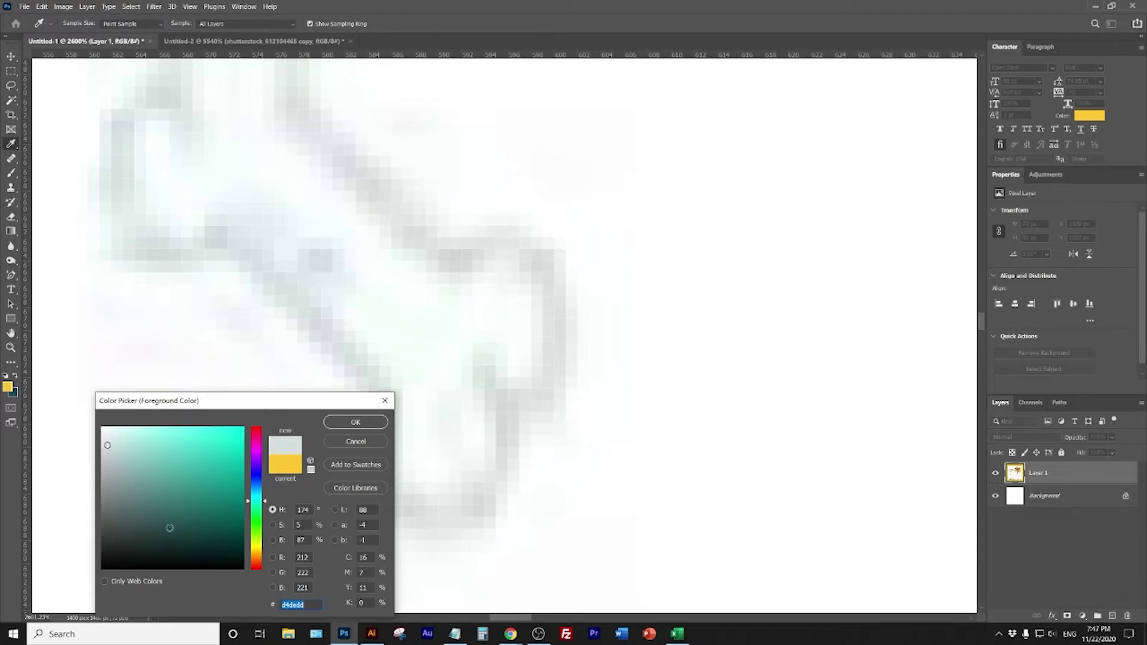
left_click(117, 452)
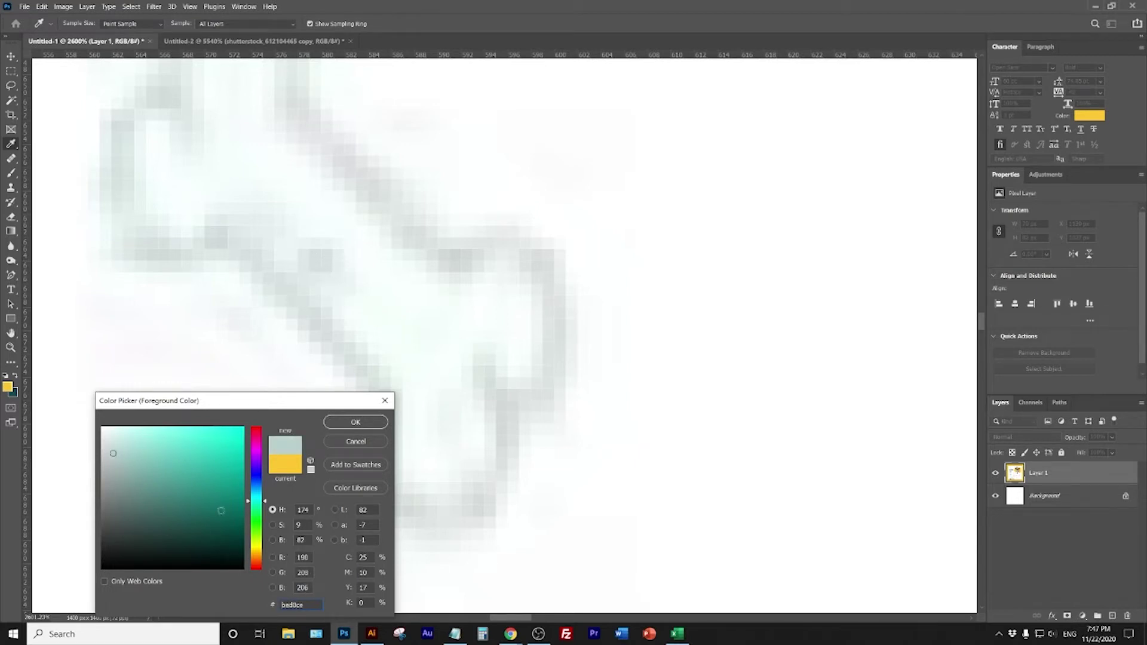
left_click(356, 422)
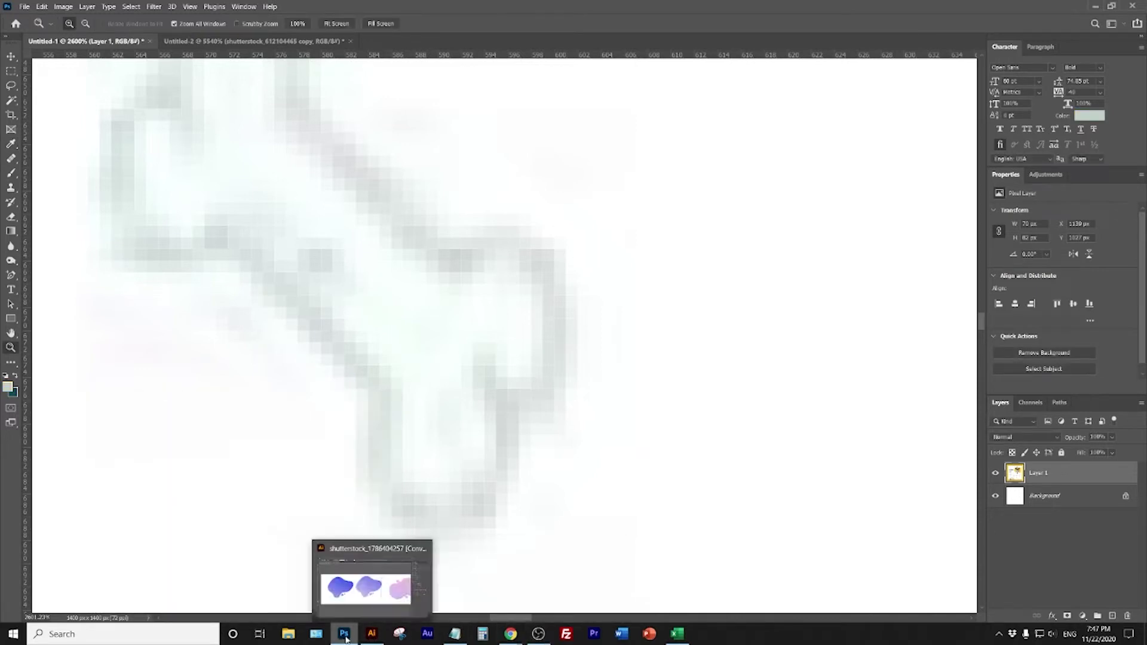
Open the downloaded bone and paw pattern EPS from Chrome in Illustrator.
left_click(371, 633)
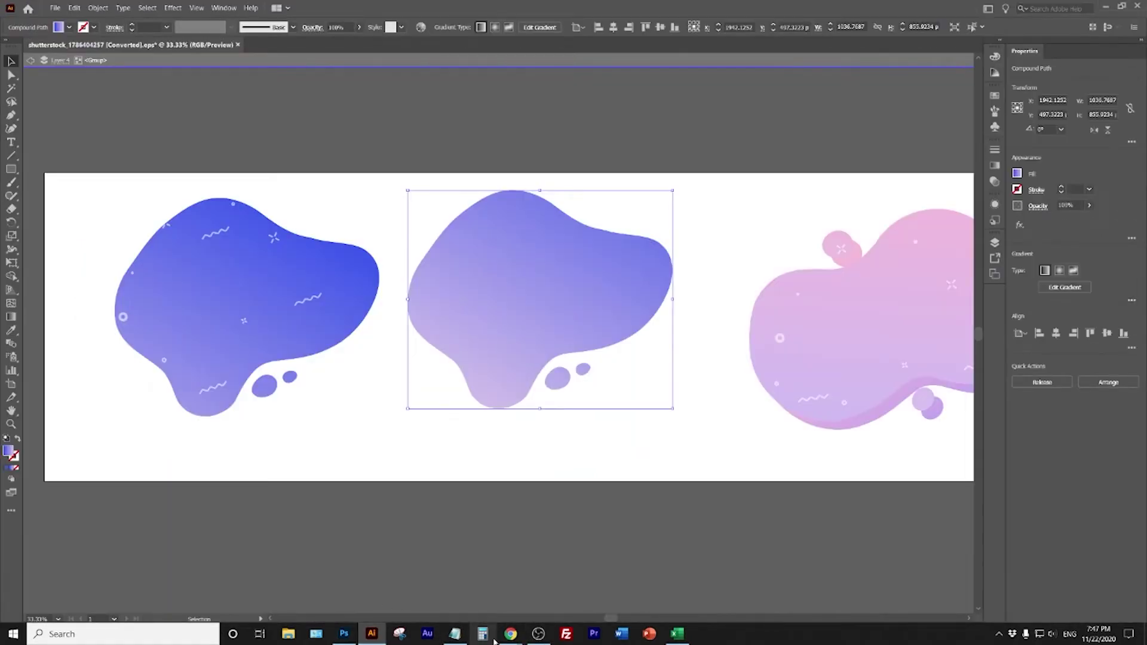
mouse_move(511, 633)
left_click(445, 596)
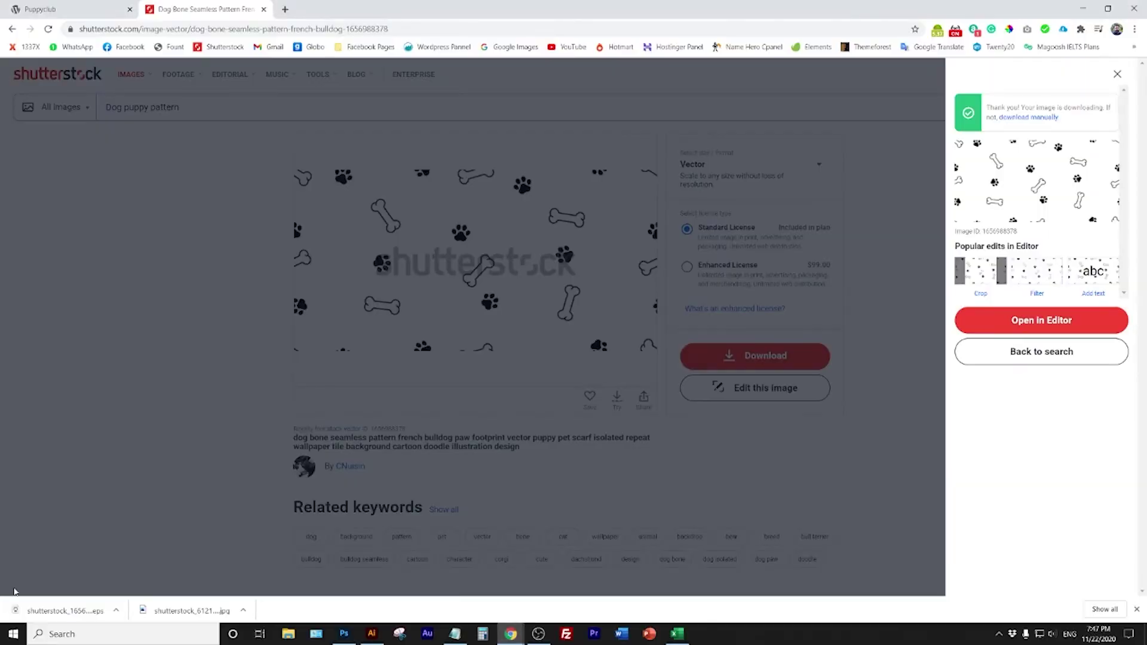
left_click(60, 611)
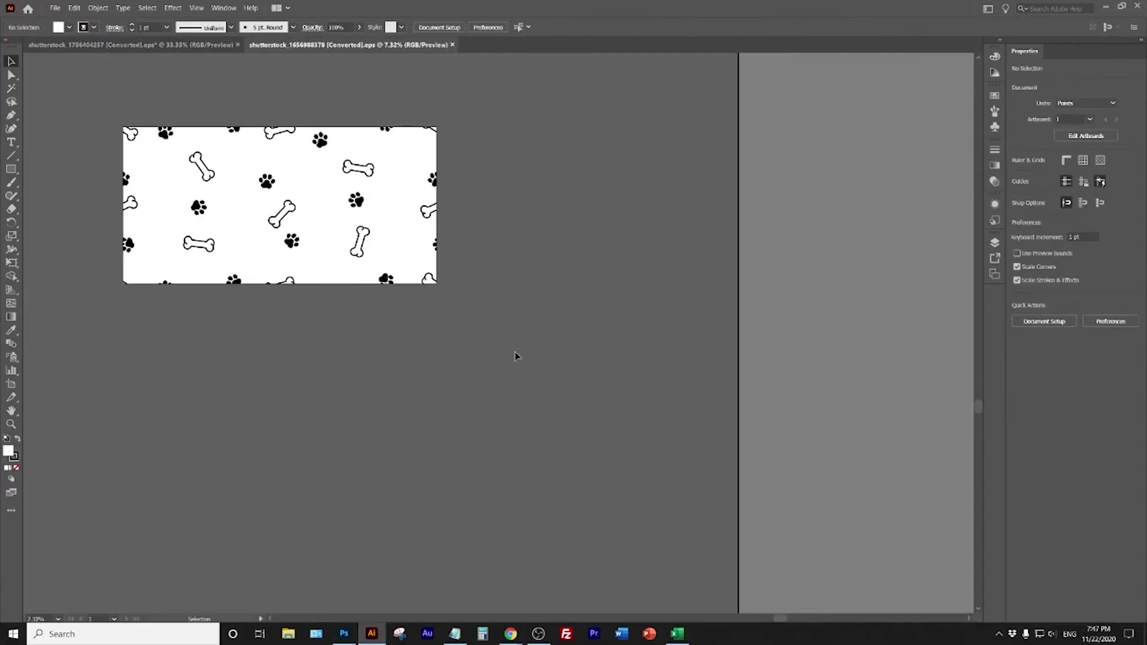
Delete the white background shape inside the bone and paw pattern's group, keeping the black bones and paw prints.
left_click(11, 423)
left_click(221, 177)
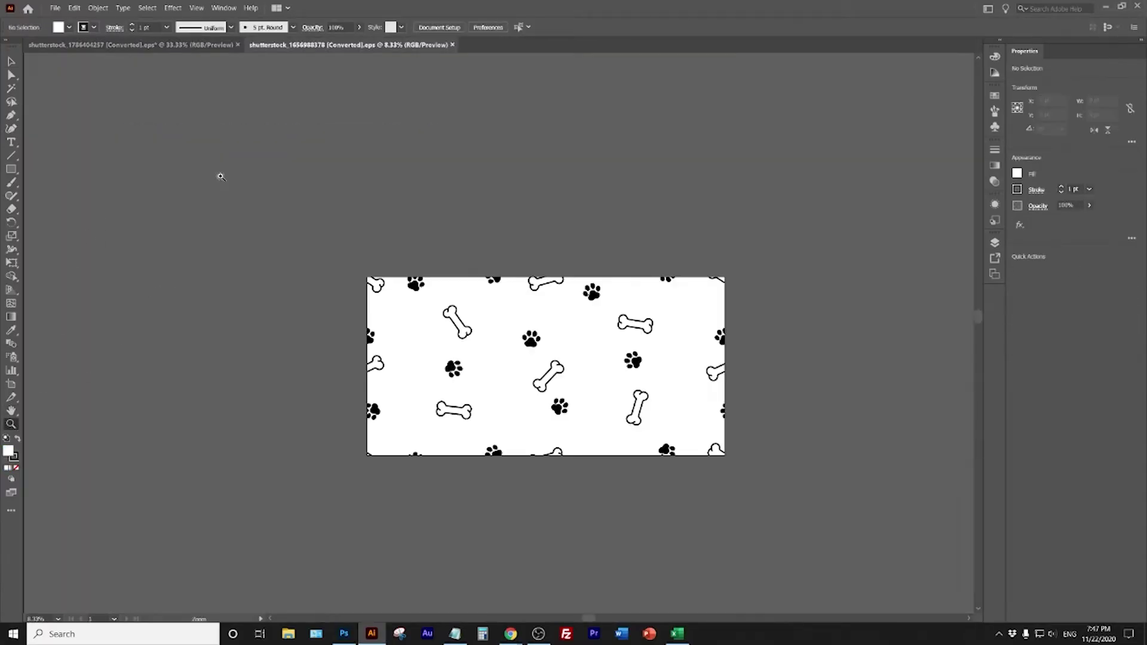
left_click(513, 340)
key("v")
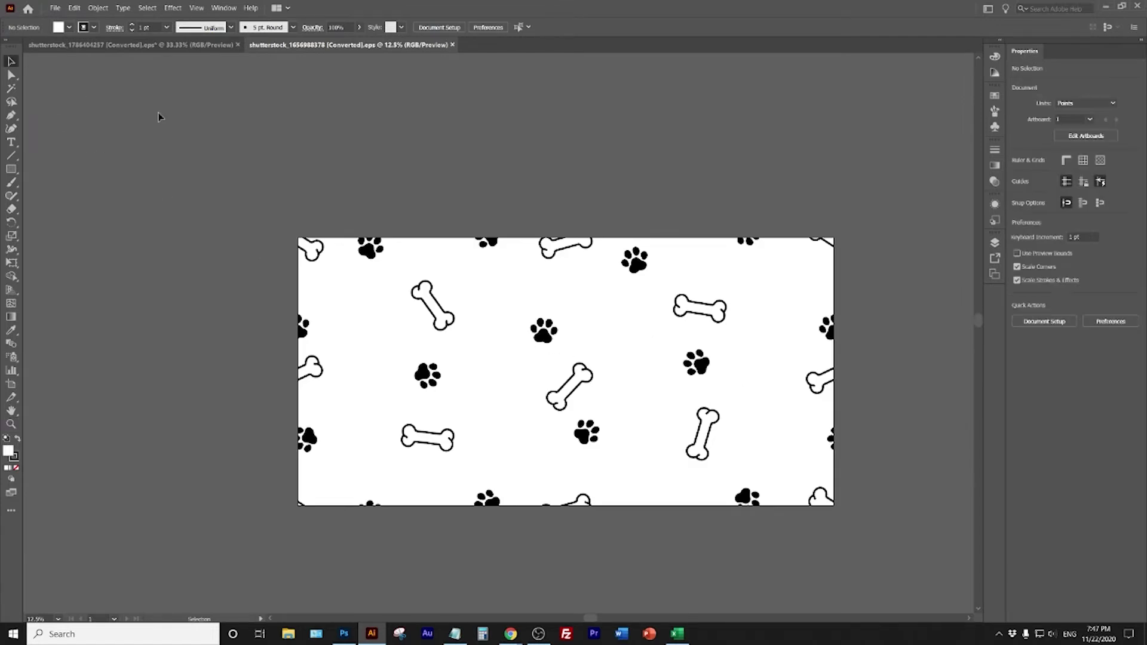
key("ctrl+a")
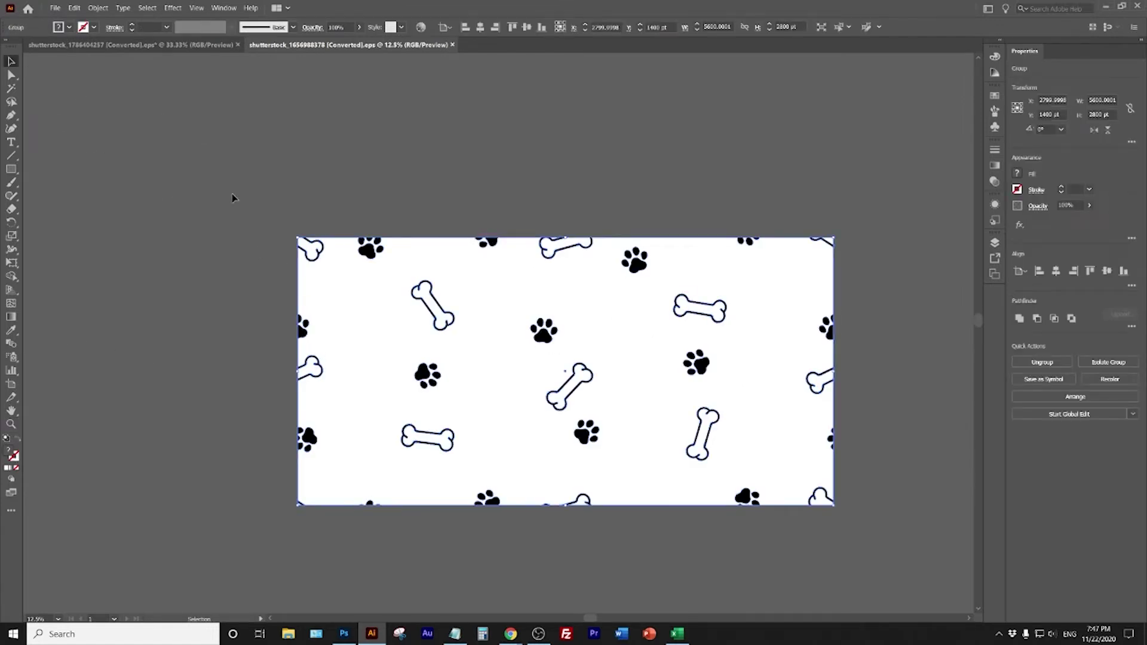
double_click(361, 289)
double_click(364, 289)
key("Delete")
double_click(295, 182)
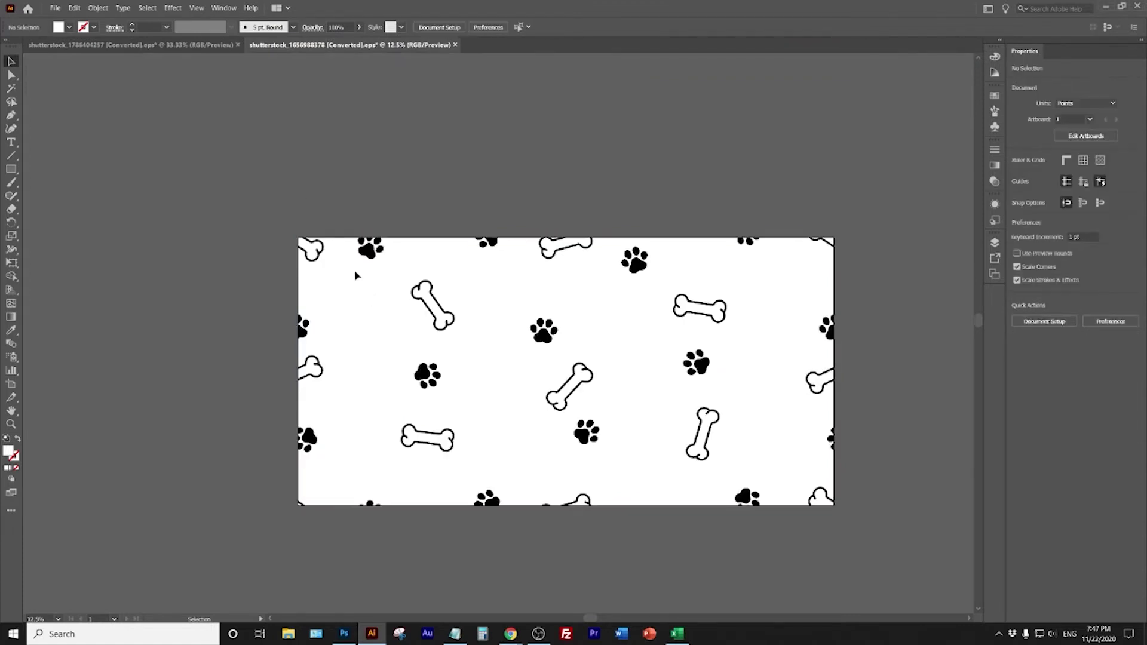
Recolor all the bones and paw prints in the pattern with the pale gray-green fill #bed0ce.
key("ctrl+a")
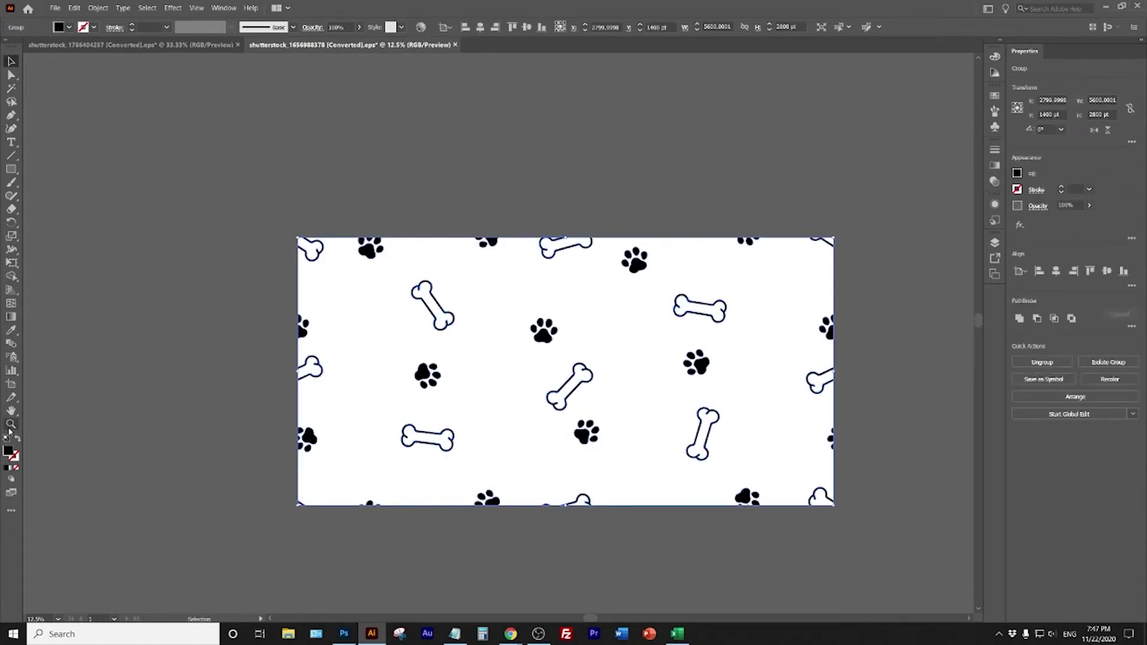
double_click(8, 451)
type("bed0ce")
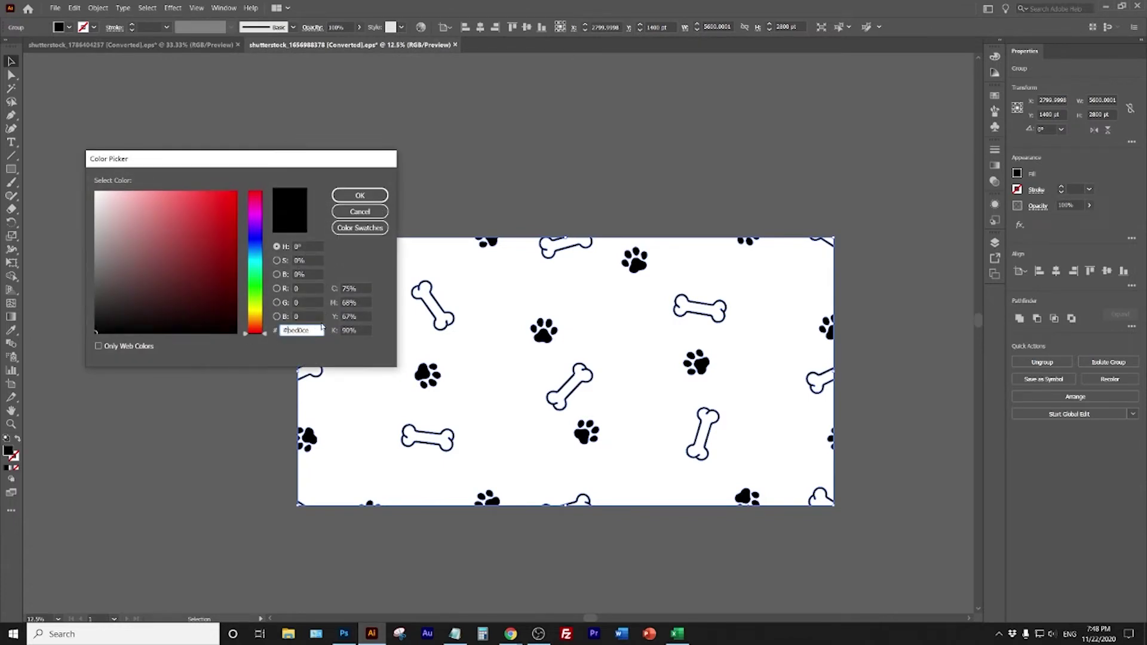
left_click(311, 290)
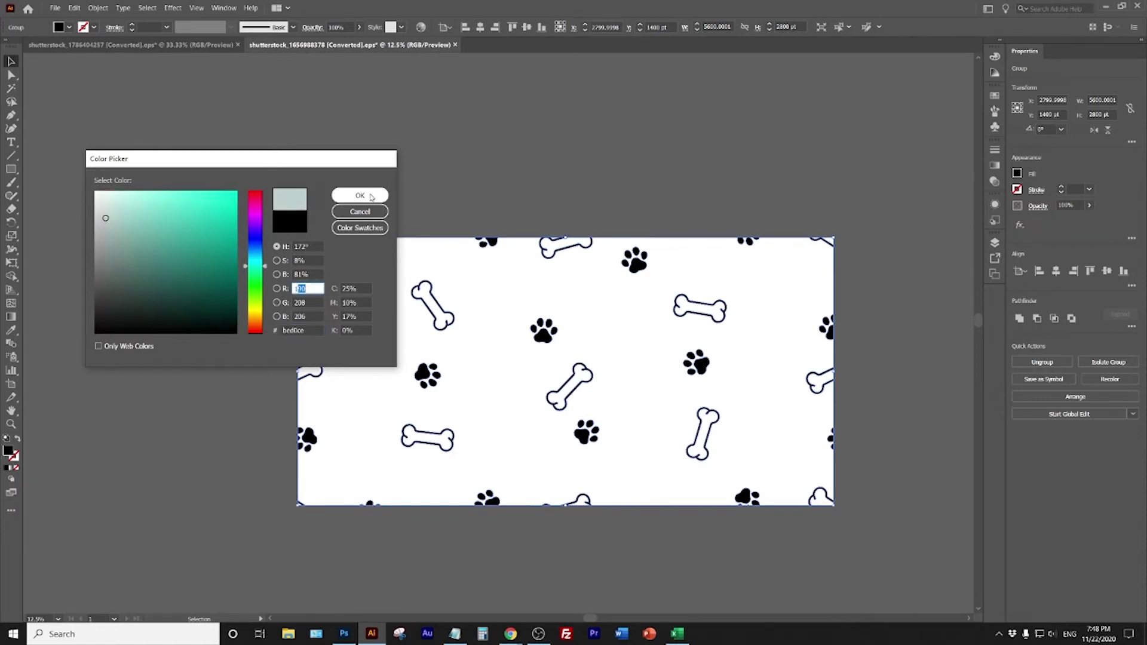
left_click(309, 329)
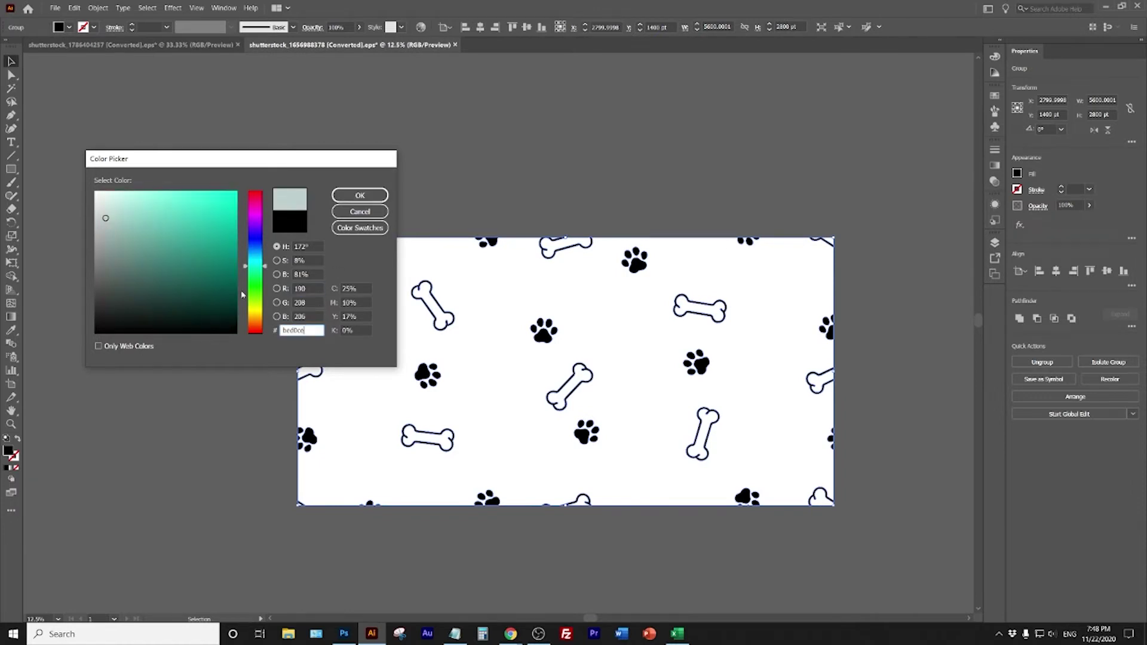
left_click(361, 196)
left_click(104, 96)
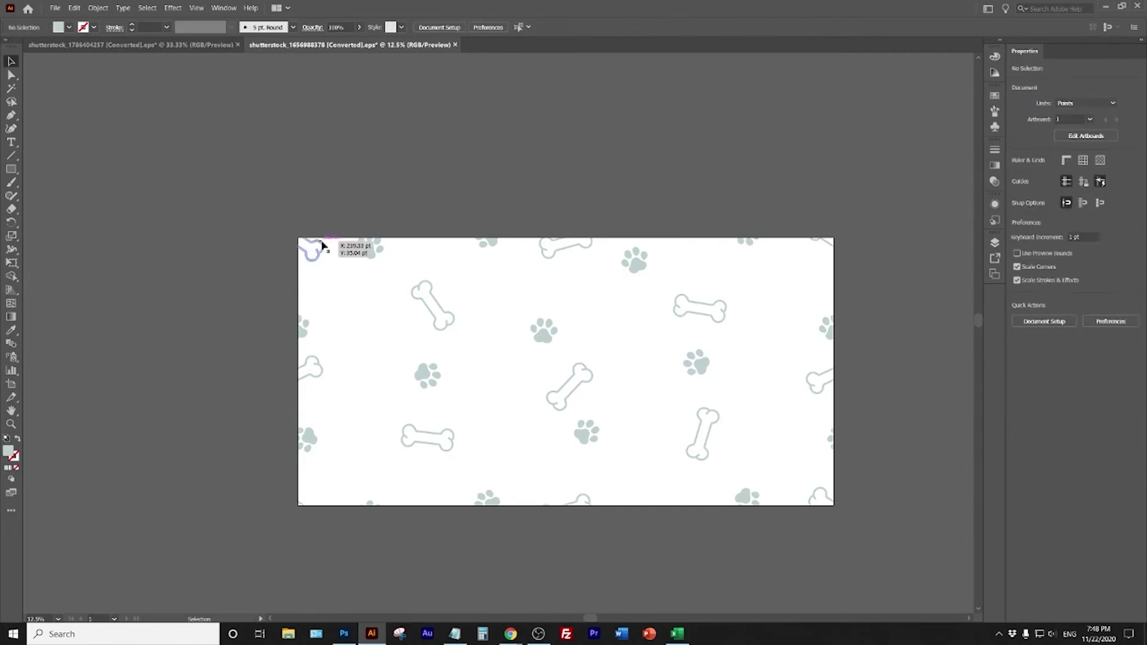
Begin exporting the recolored bone and paw print pattern.
left_click(55, 9)
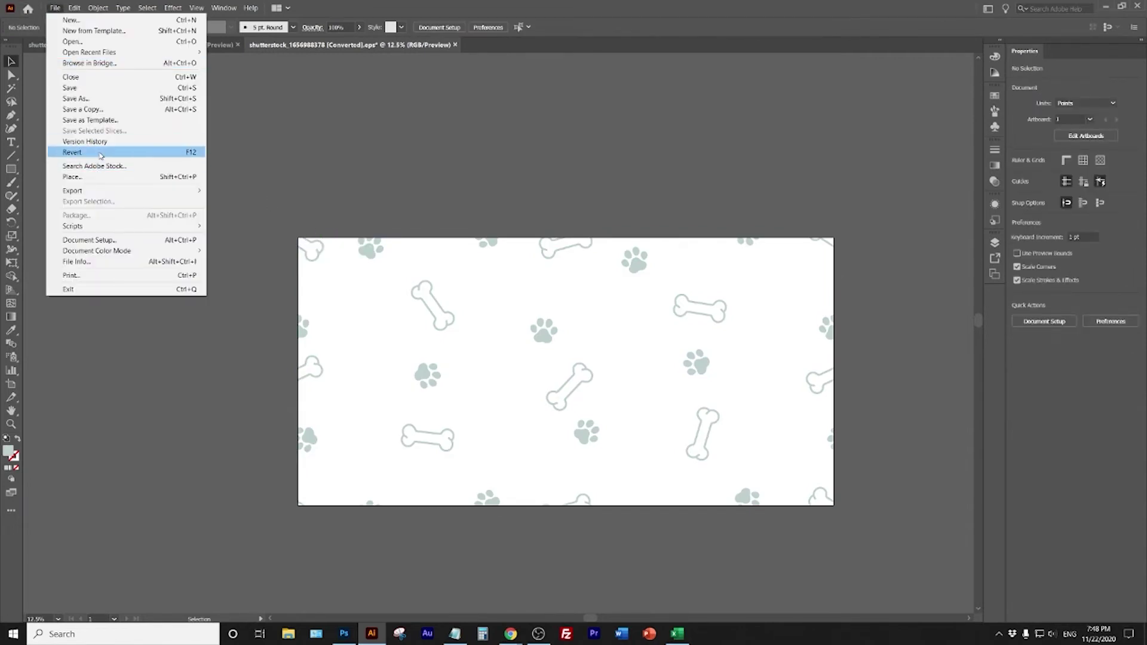